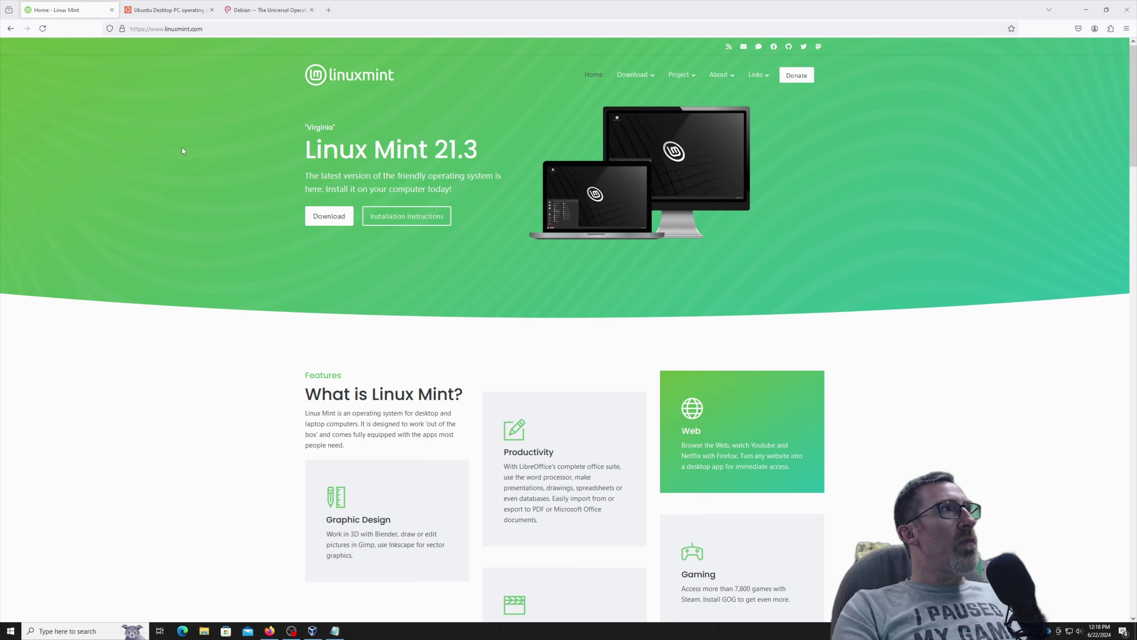
Compare the Ubuntu Desktop and Debian pages, return to Linux Mint, then bring up VirtualBox Manager.
{"action": "left_click", "coordinate": [173, 9]}
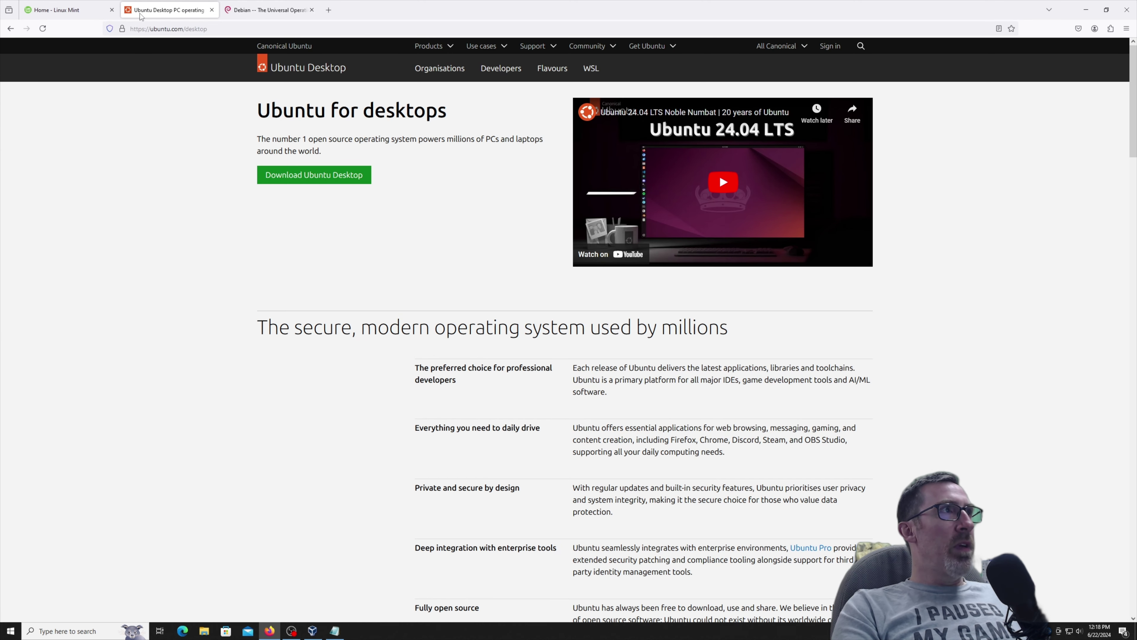
{"action": "left_click", "coordinate": [268, 10]}
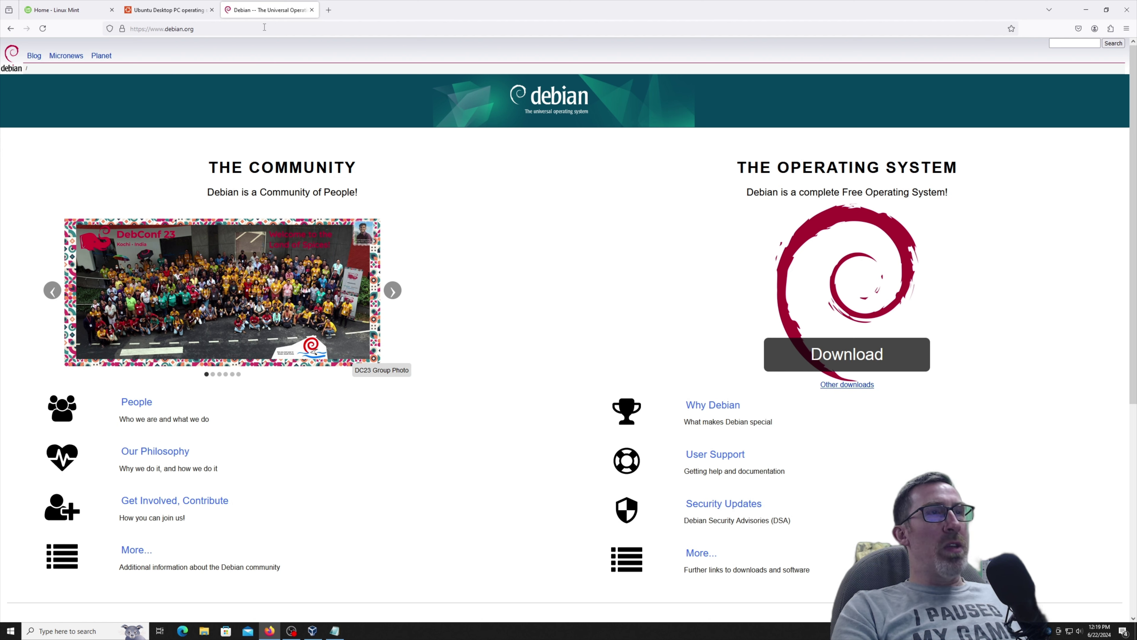
{"action": "left_click", "coordinate": [170, 10]}
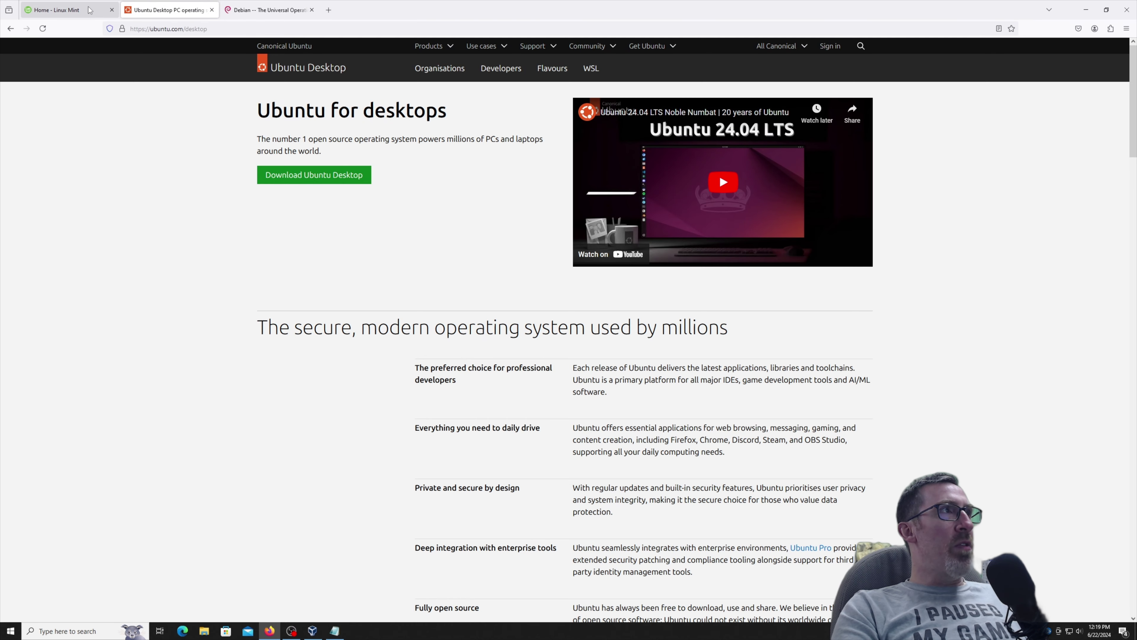
{"action": "left_click", "coordinate": [85, 10]}
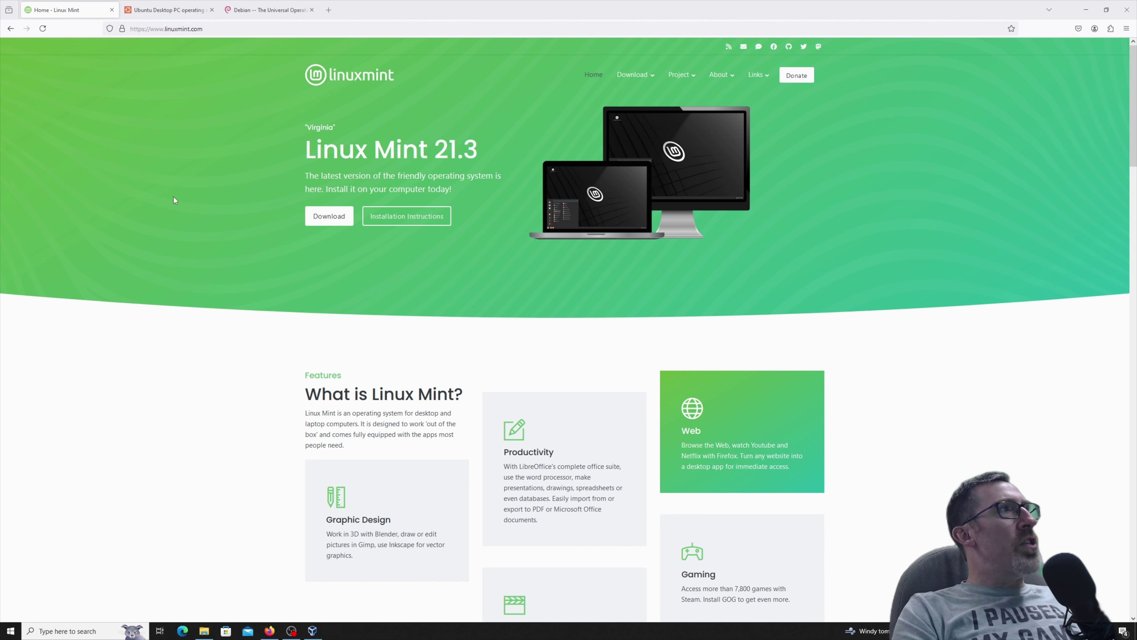
{"action": "left_click", "coordinate": [313, 631]}
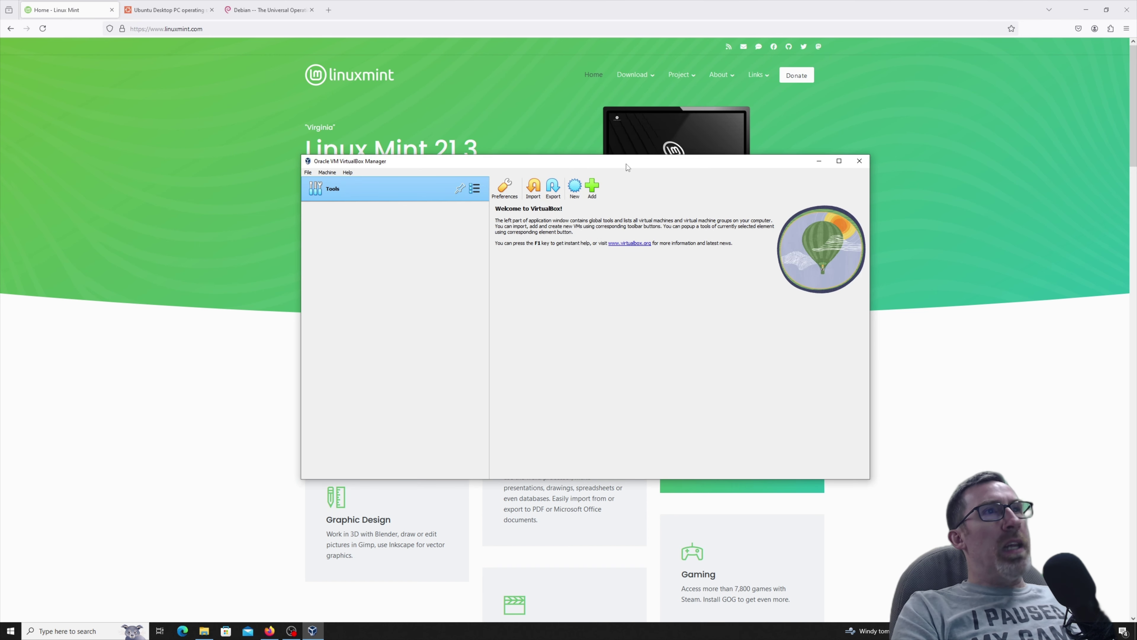
Reposition the VirtualBox Manager window and cancel the Add machine file picker.
{"action": "left_click_drag", "start_coordinate": [626, 164], "coordinate": [665, 151]}
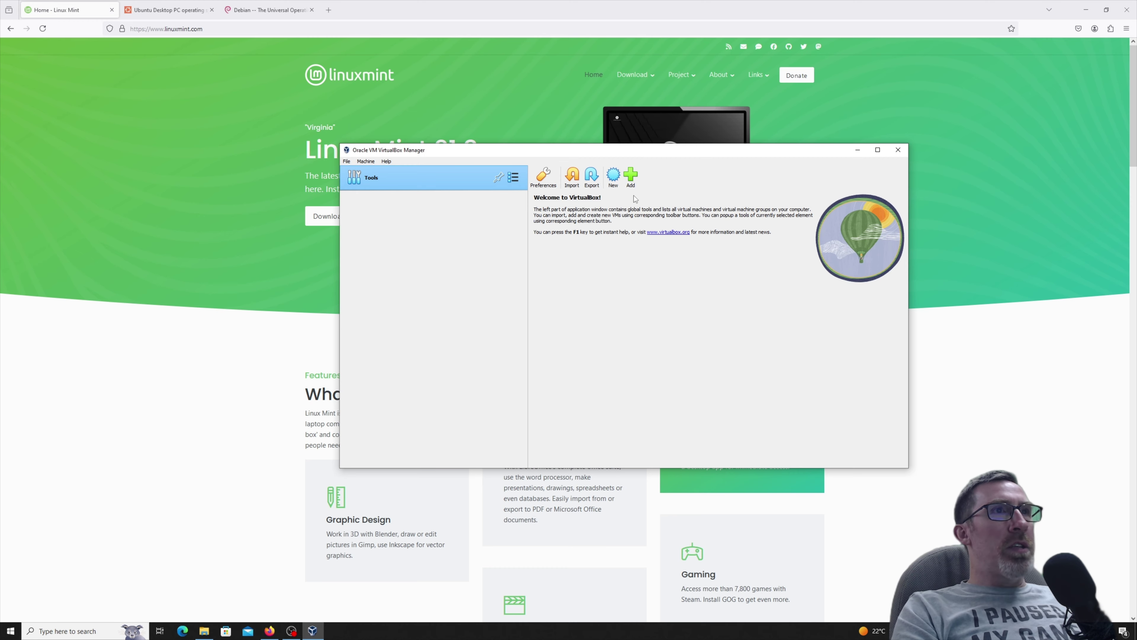
{"action": "left_click", "coordinate": [631, 177]}
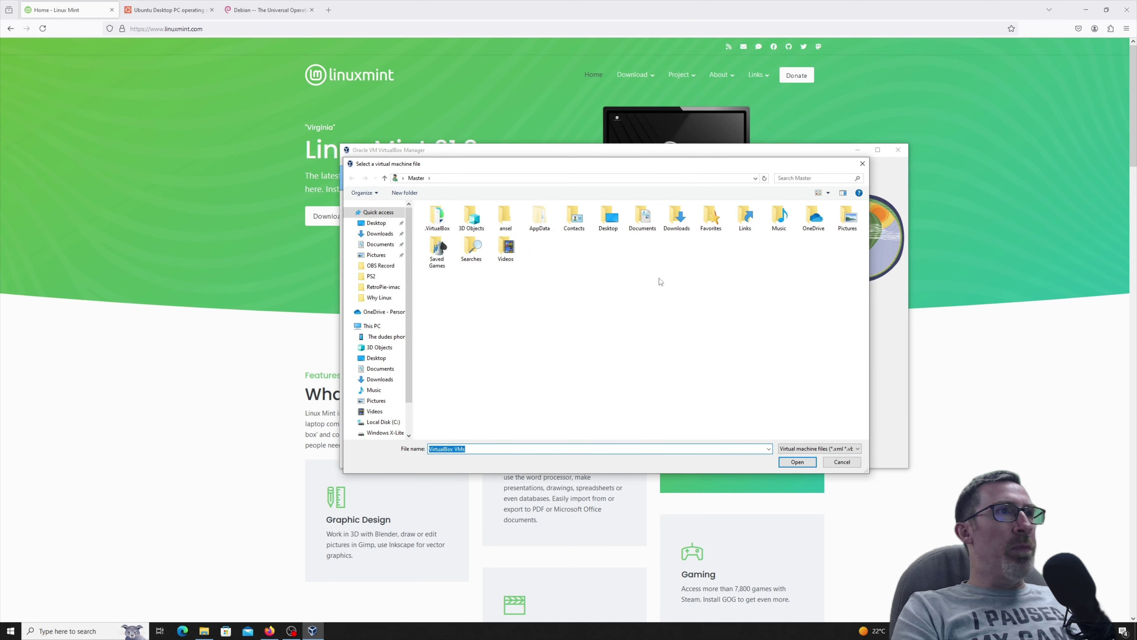
{"action": "left_click", "coordinate": [842, 461]}
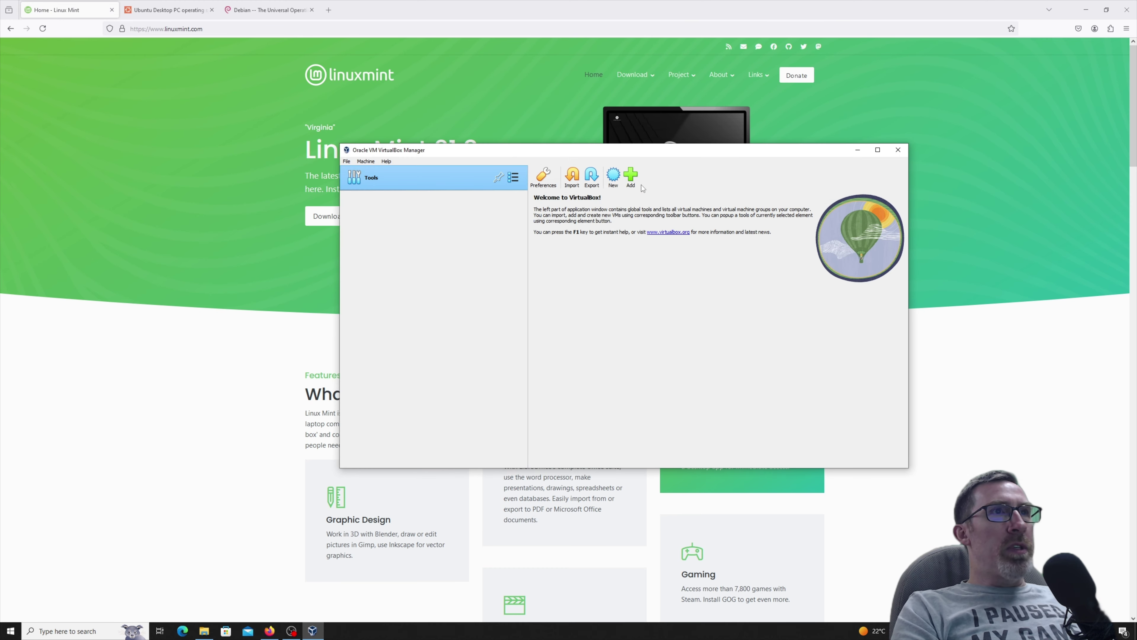
Create a new VM named 'Linux Mint' using the linuxmint 21.3 Cinnamon ISO.
{"action": "left_click", "coordinate": [614, 175]}
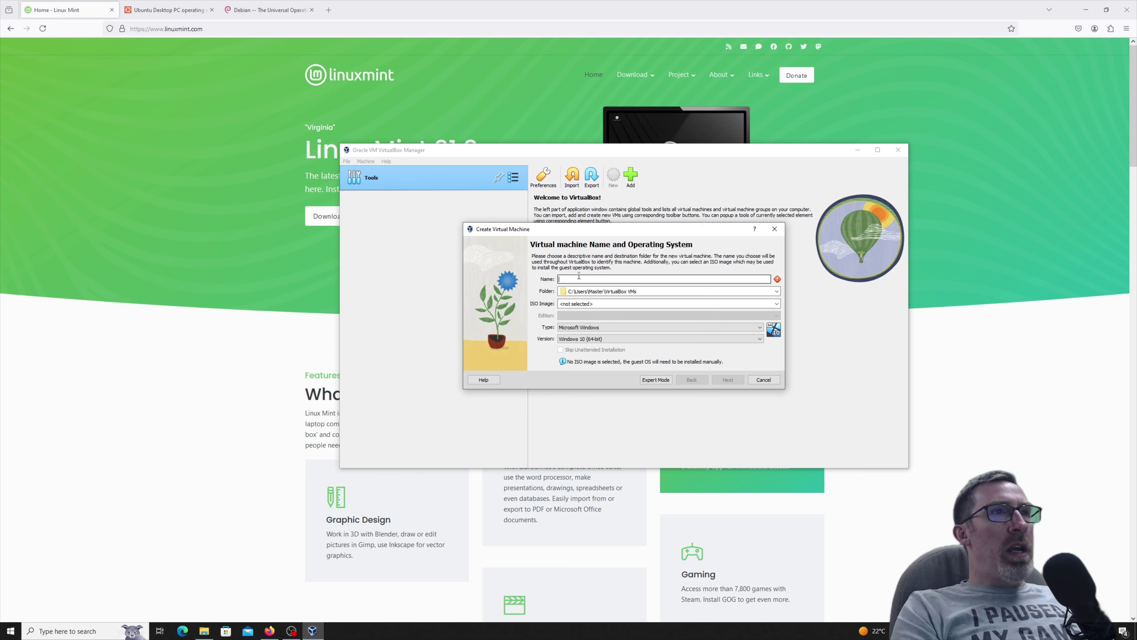
{"action": "type", "text": "L>inux"}
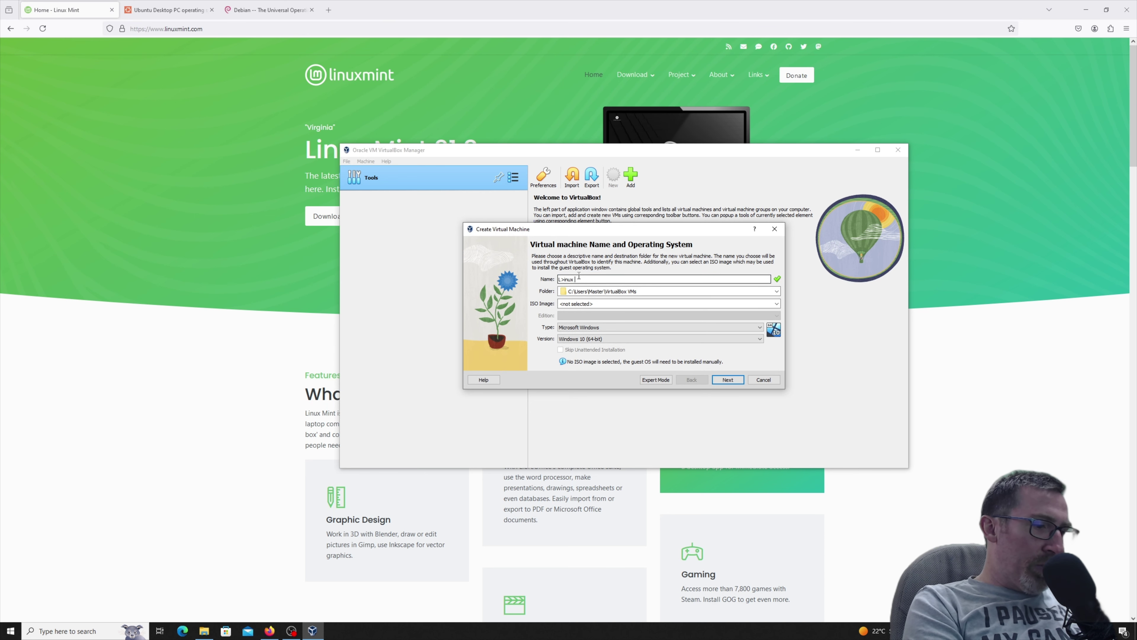
{"action": "type", "text": " Mint"}
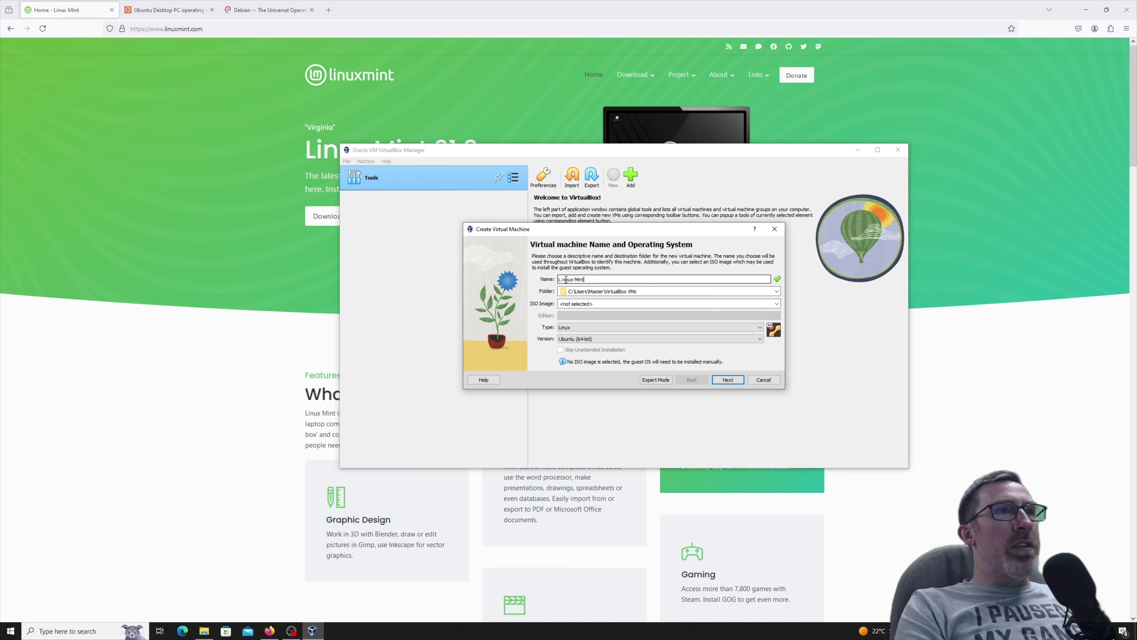
{"action": "key", "text": "Home"}
{"action": "key", "text": "Right"}
{"action": "key", "text": "Delete"}
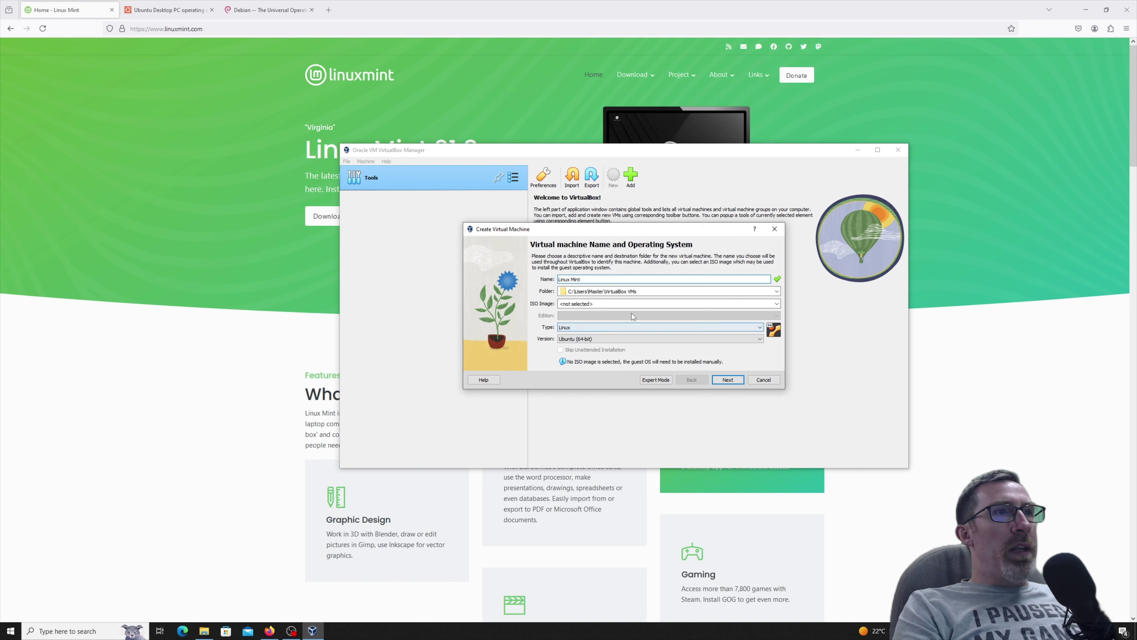
{"action": "left_click", "coordinate": [633, 304]}
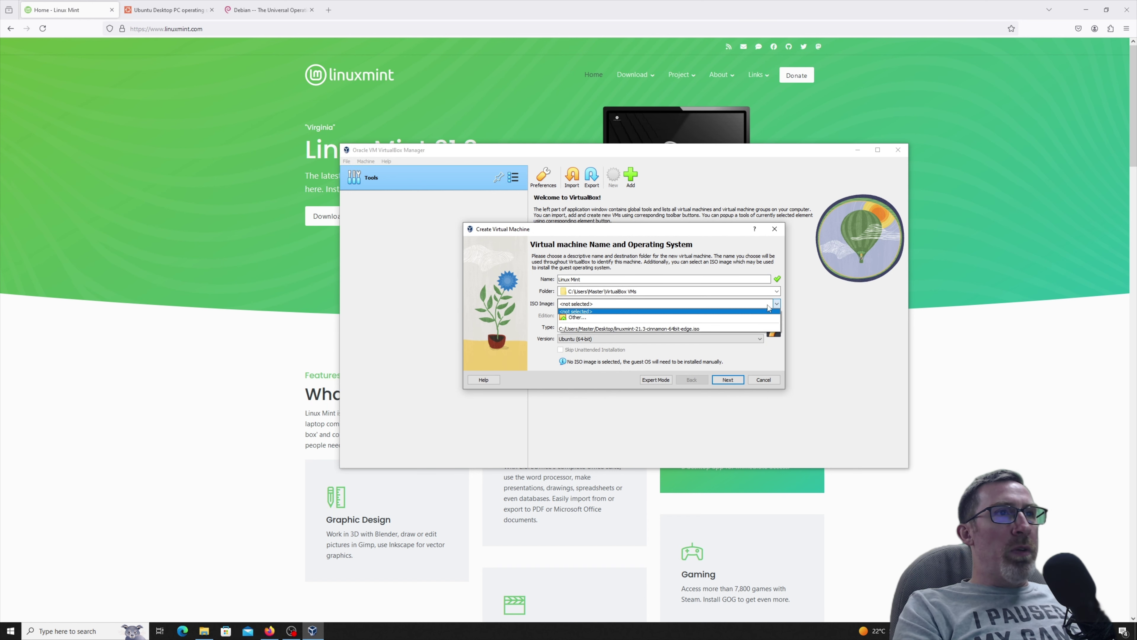
{"action": "left_click", "coordinate": [618, 331]}
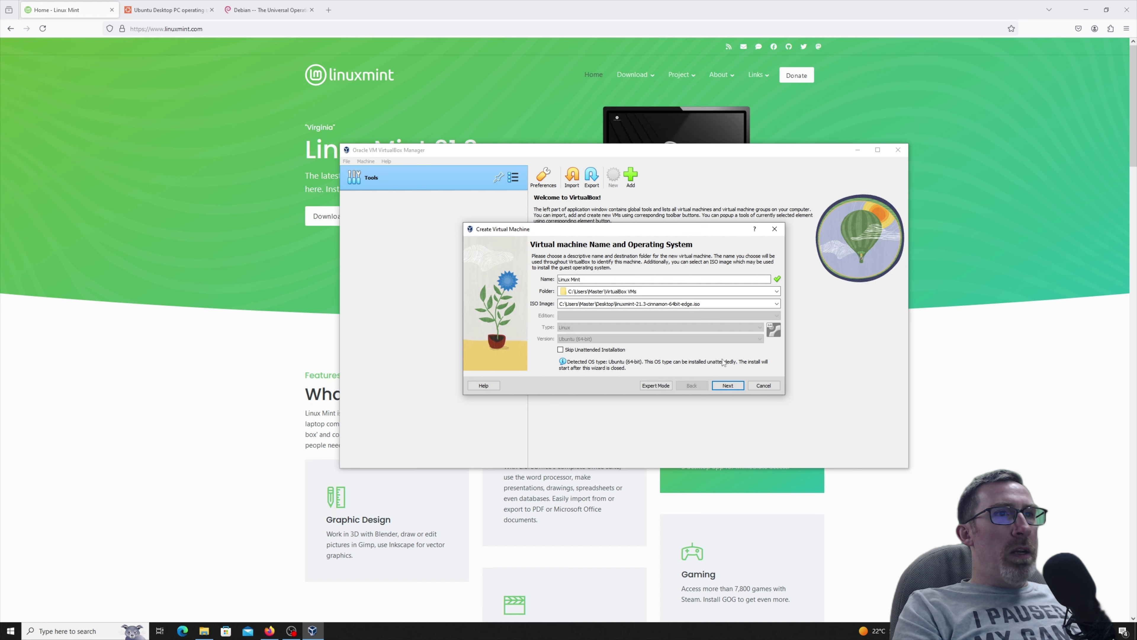
{"action": "left_click", "coordinate": [728, 386]}
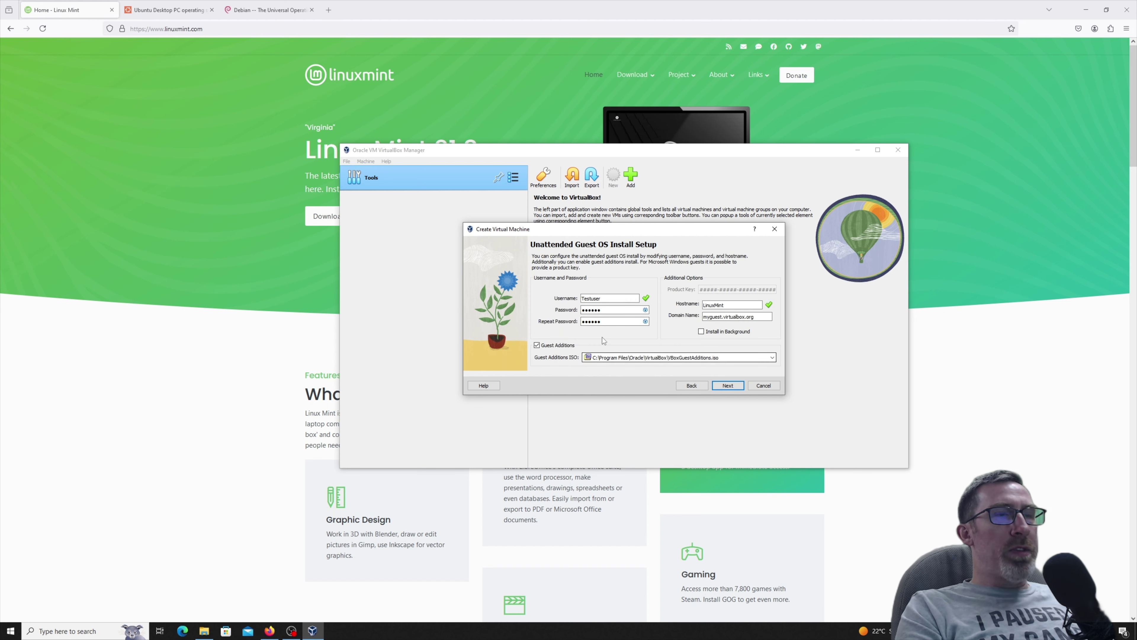
{"action": "left_click", "coordinate": [728, 386]}
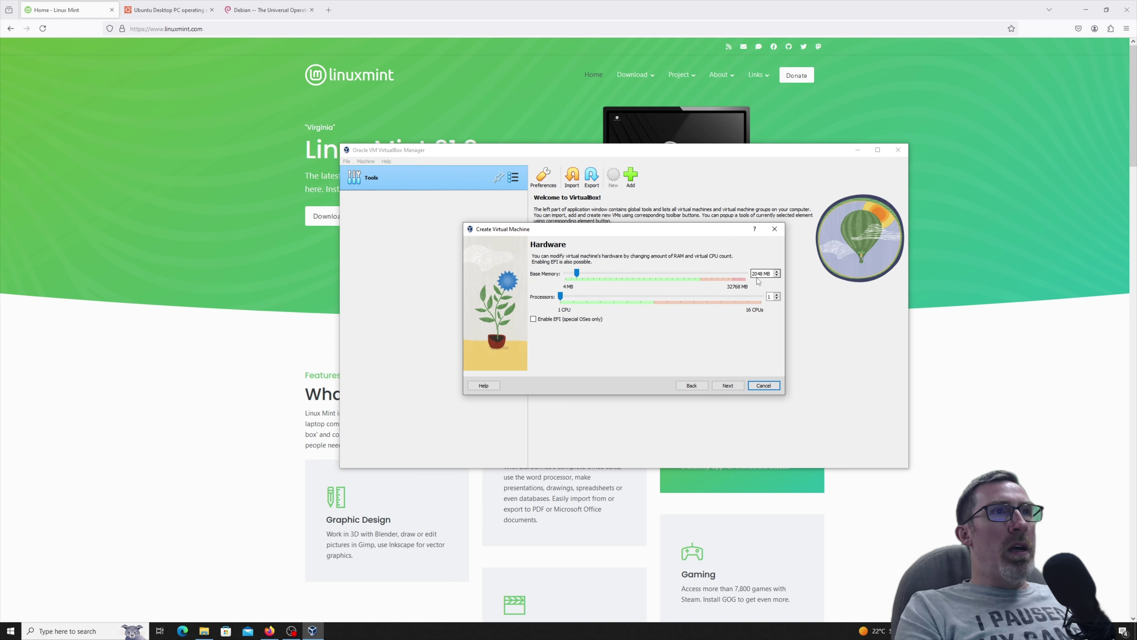
Give the VM 8192 MB base memory and 4 processors, then finish creating it.
{"action": "left_click", "coordinate": [578, 274]}
{"action": "left_click_drag", "start_coordinate": [579, 275], "coordinate": [613, 276]}
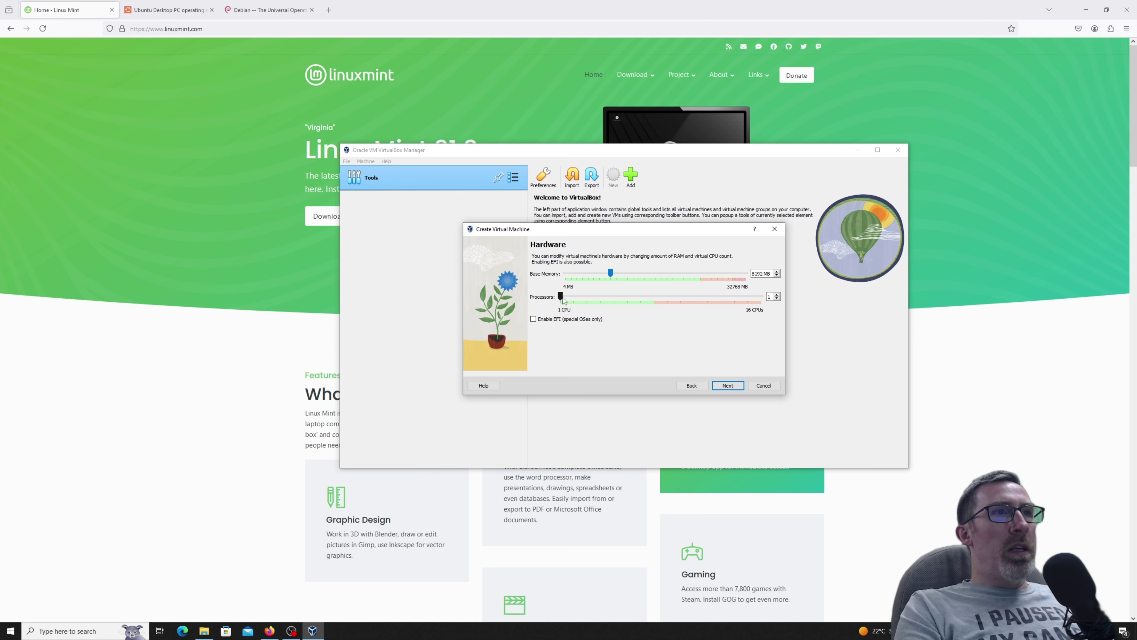
{"action": "left_click_drag", "start_coordinate": [562, 298], "coordinate": [654, 298]}
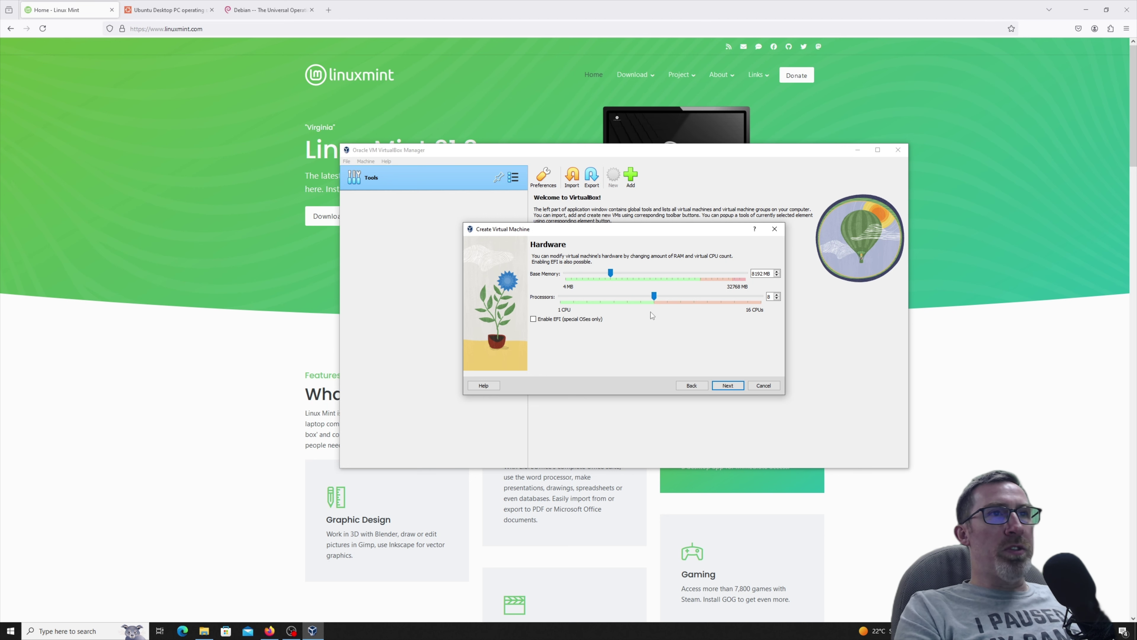
{"action": "key", "text": "Return"}
{"action": "left_click", "coordinate": [722, 387]}
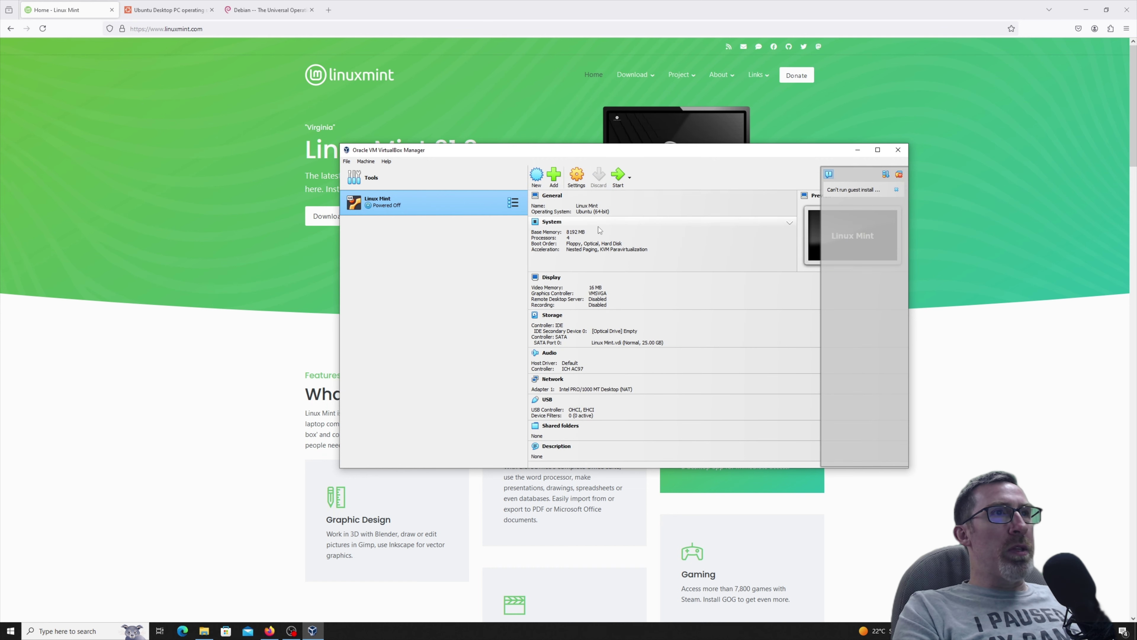
Start the Linux Mint VM and boot the 'Start Linux Mint' option from the boot menu.
{"action": "left_click", "coordinate": [619, 177]}
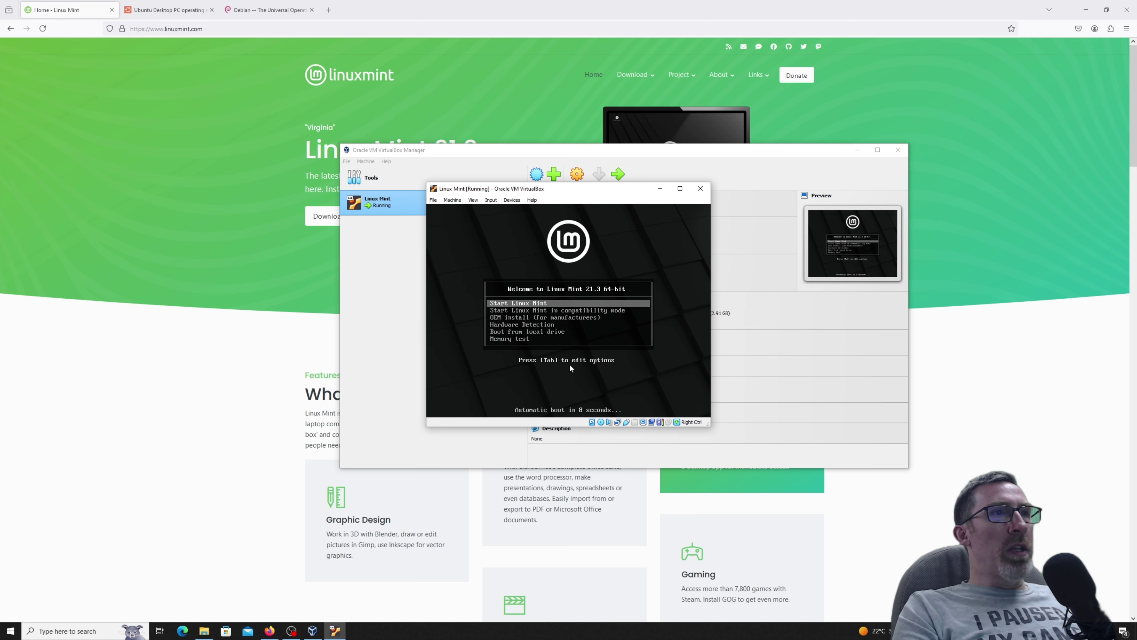
{"action": "key", "text": "Down"}
{"action": "key", "text": "Up"}
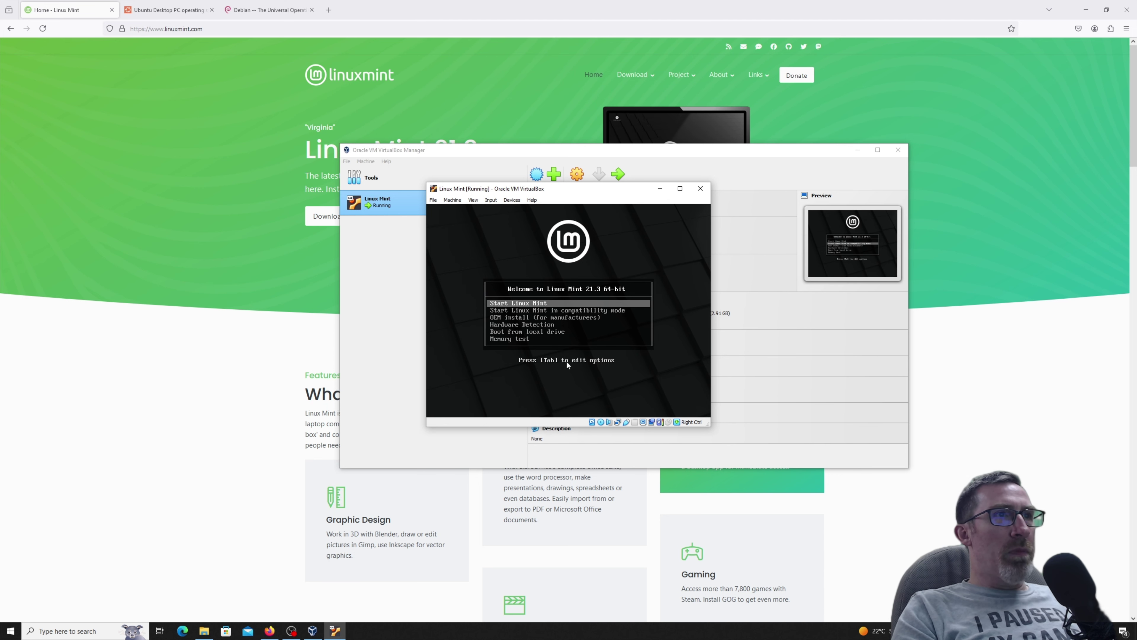
{"action": "key", "text": "Down"}
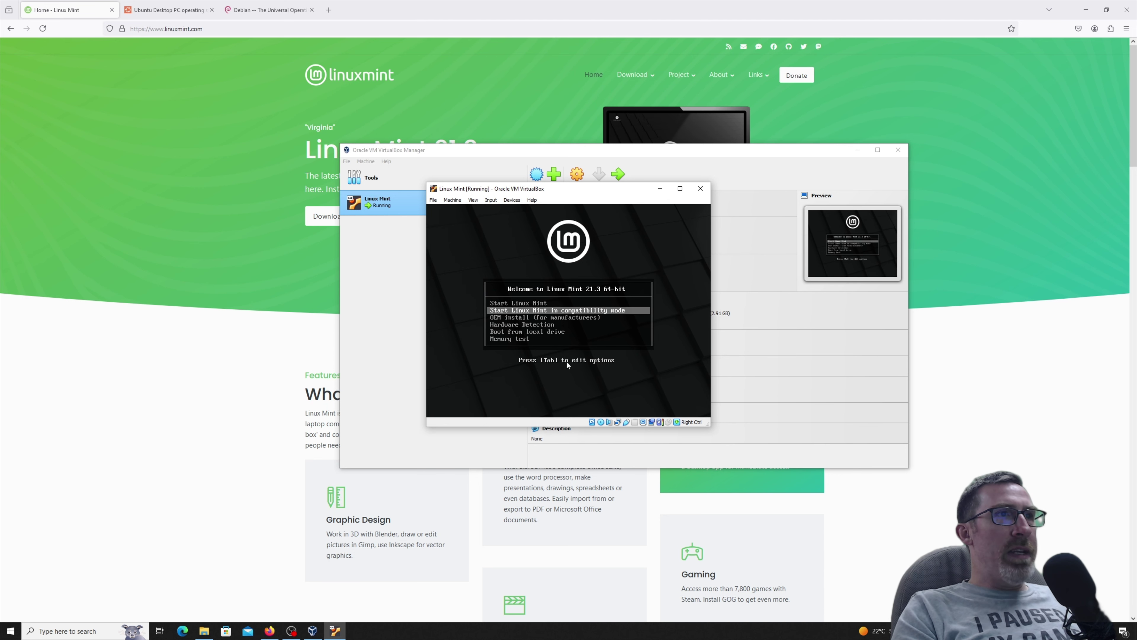
{"action": "key", "text": "Up"}
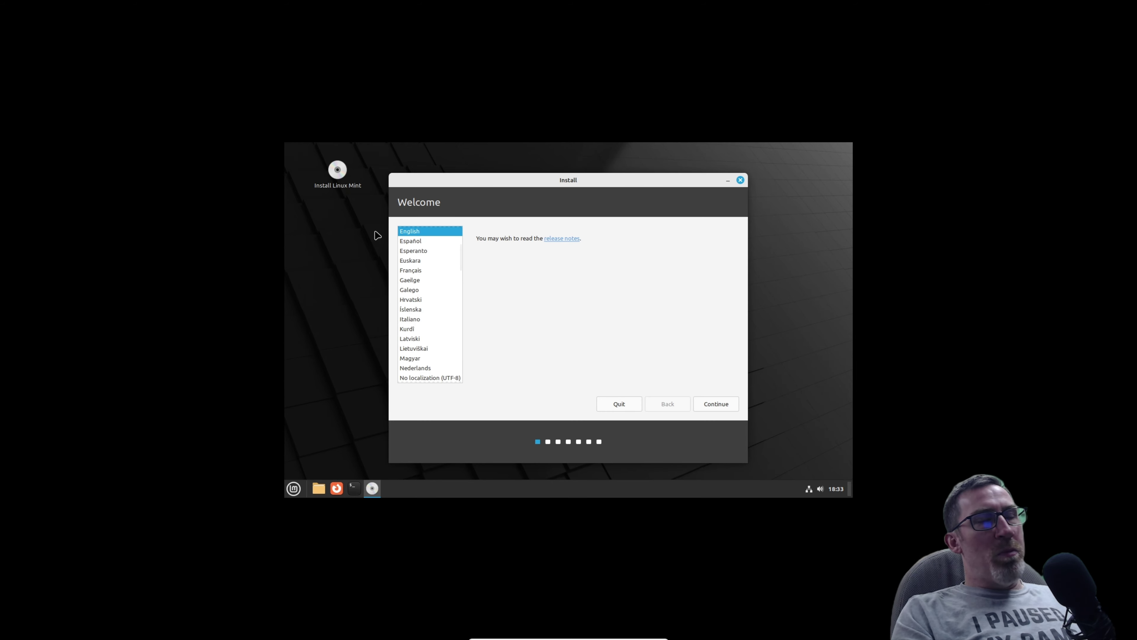
Accept English language, English (US) keyboard and codecs, then choose 'Something else' partitioning.
{"action": "mouse_move", "coordinate": [586, 184]}
{"action": "left_mouse_down"}
{"action": "mouse_move", "coordinate": [611, 182]}
{"action": "mouse_move", "coordinate": [600, 180]}
{"action": "left_mouse_up"}
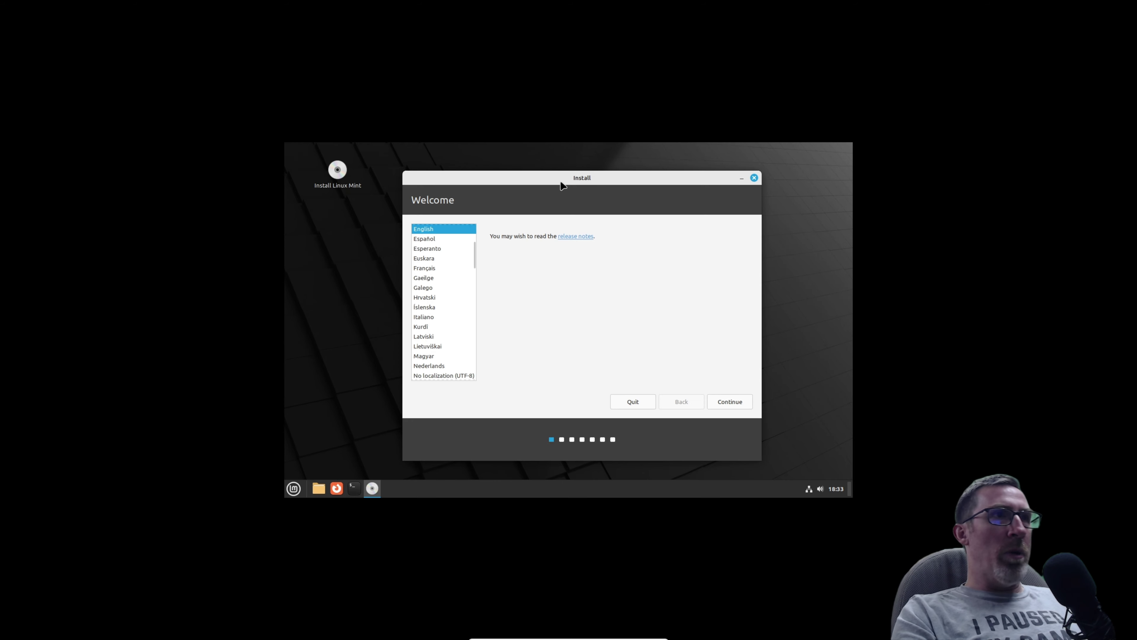
{"action": "left_click", "coordinate": [728, 401]}
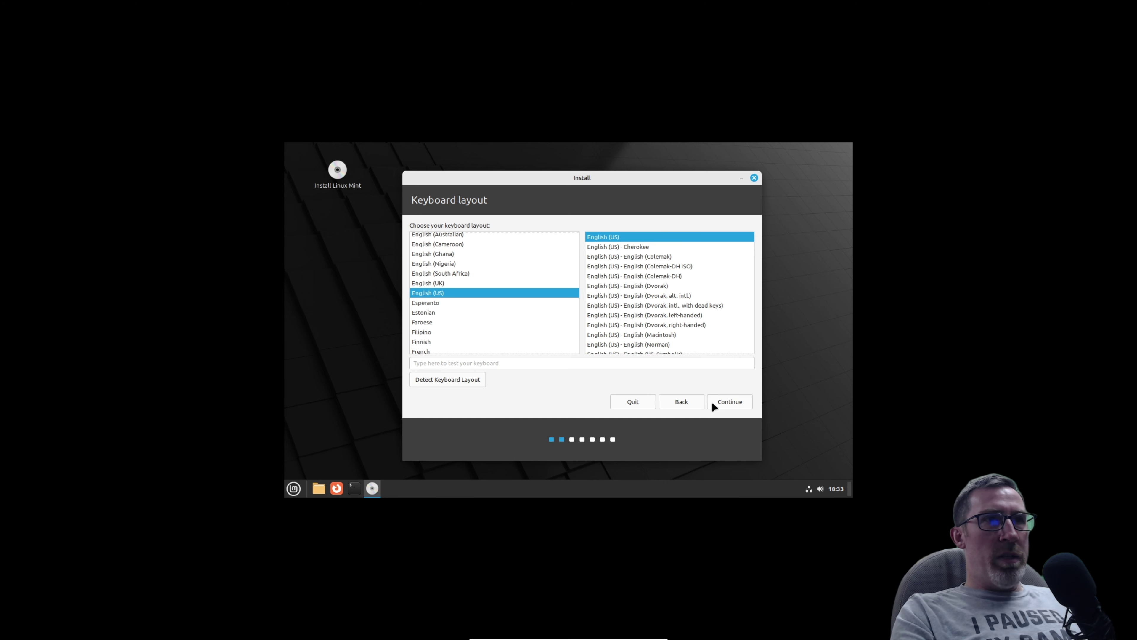
{"action": "left_click", "coordinate": [725, 398]}
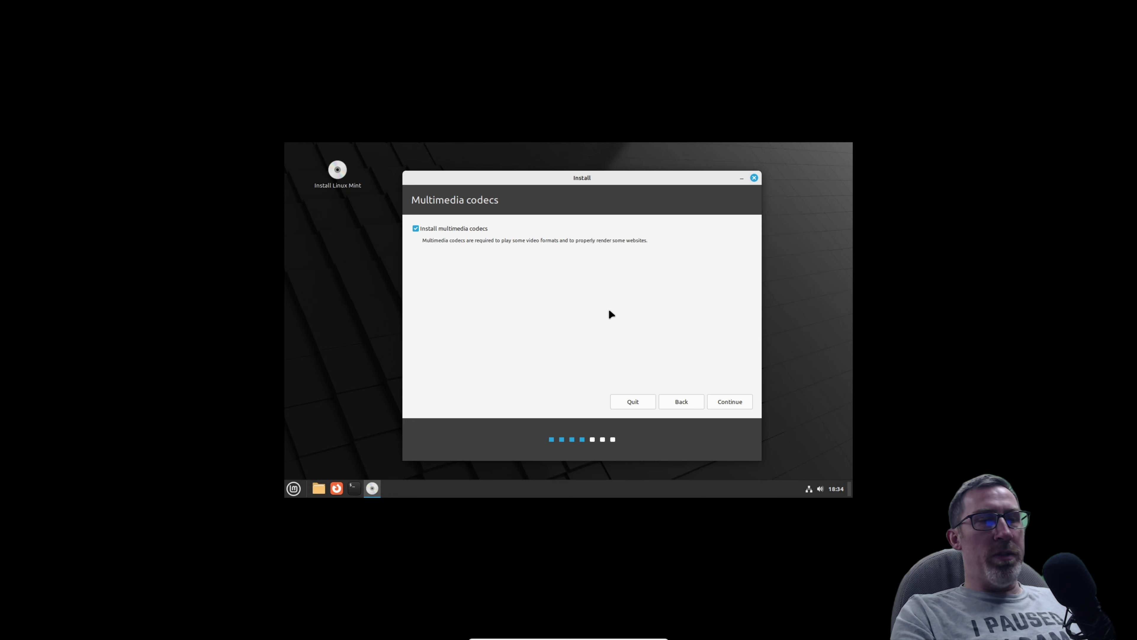
{"action": "left_click", "coordinate": [727, 401]}
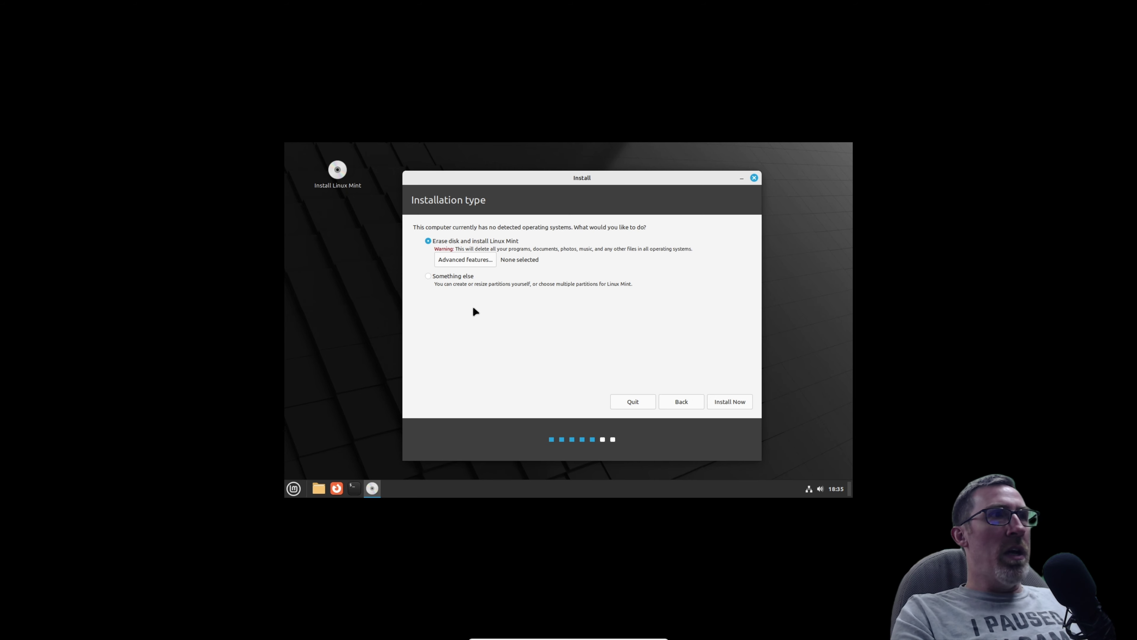
{"action": "left_click", "coordinate": [428, 274]}
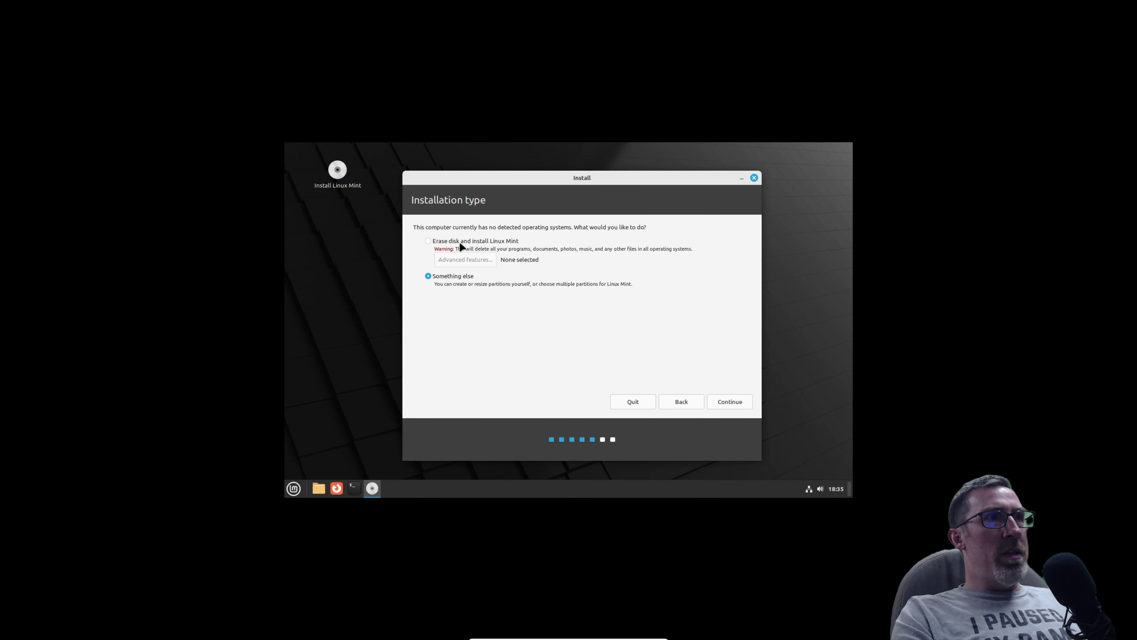
Erase the whole disk for Linux Mint, confirm the partition changes, and keep Edmonton as location.
{"action": "left_click", "coordinate": [432, 242]}
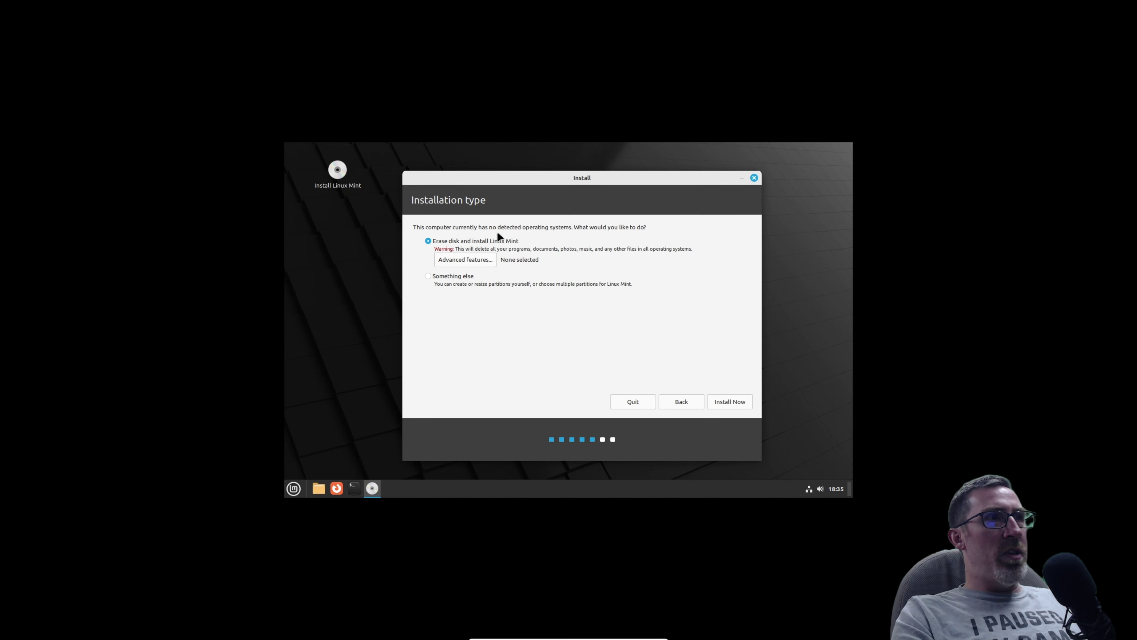
{"action": "left_click", "coordinate": [733, 402]}
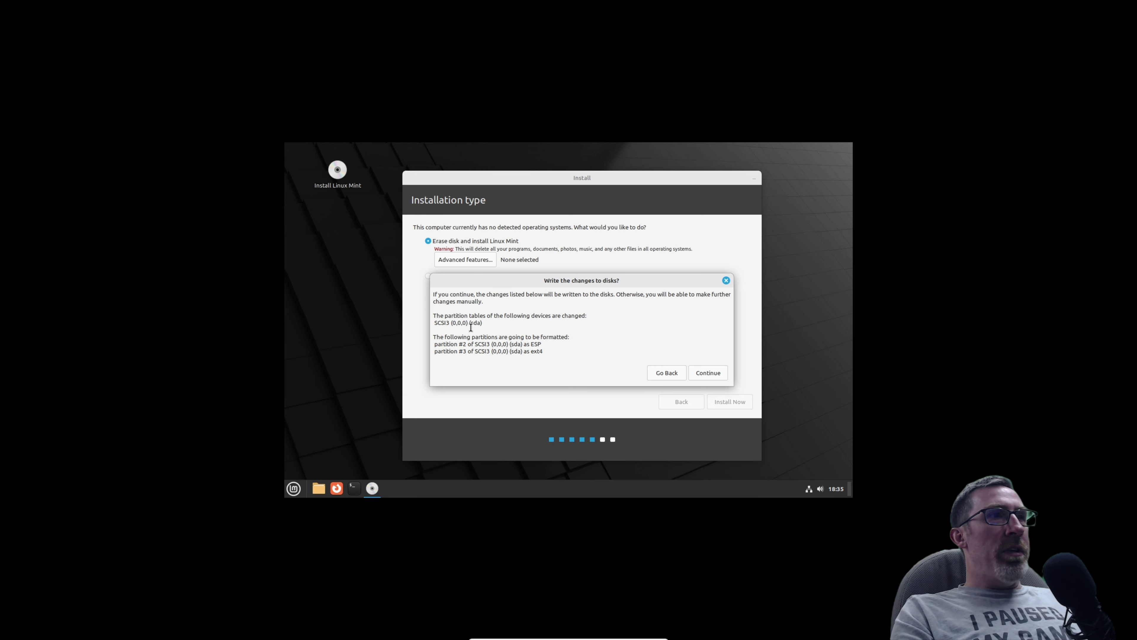
{"action": "left_click_drag", "start_coordinate": [483, 323], "coordinate": [429, 323]}
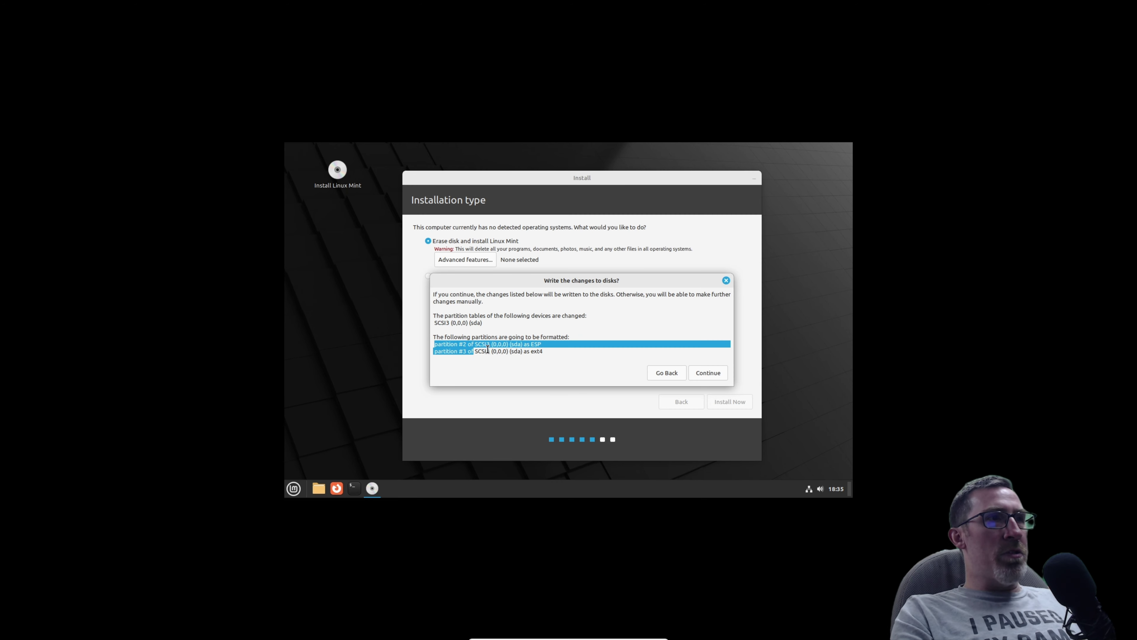
{"action": "left_click_drag", "start_coordinate": [487, 349], "coordinate": [543, 352]}
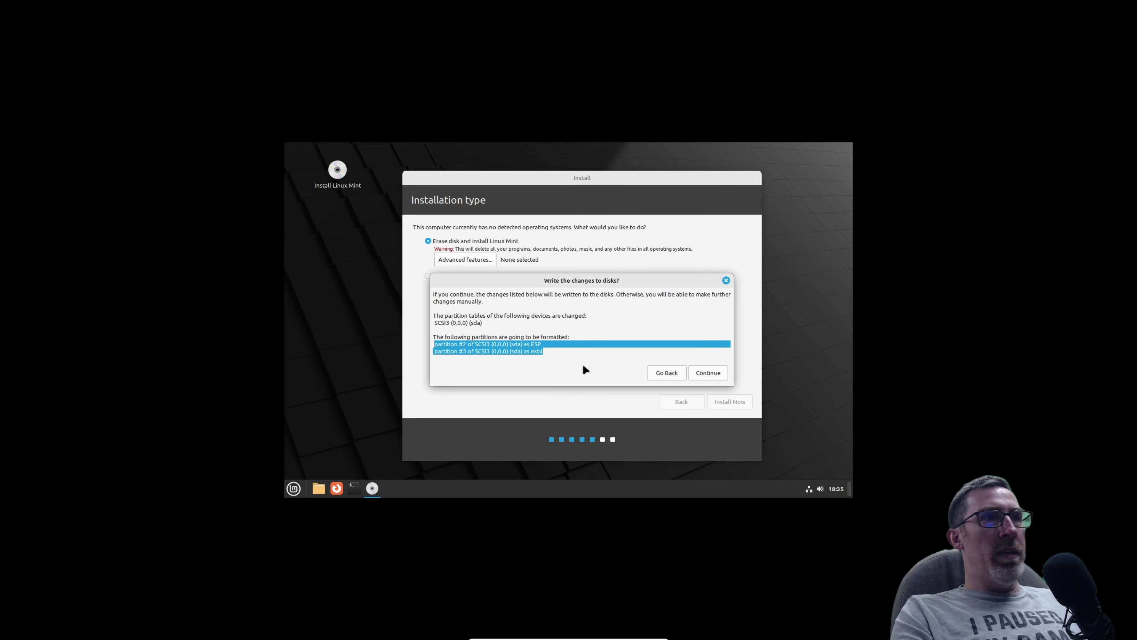
{"action": "left_click", "coordinate": [573, 307]}
{"action": "key", "text": "Return"}
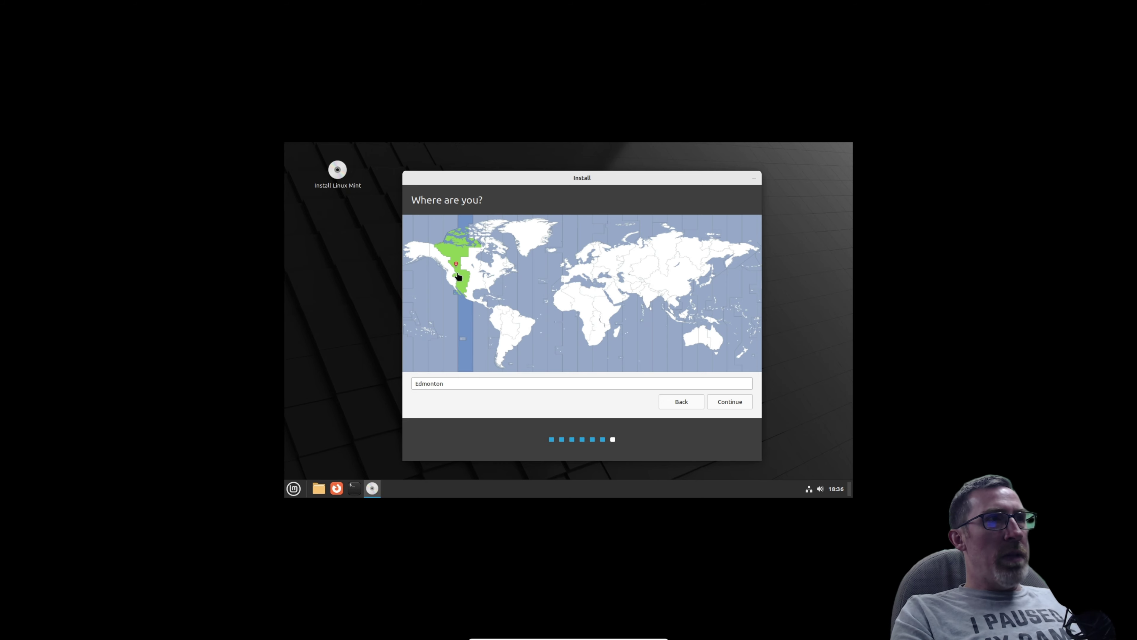
{"action": "left_click", "coordinate": [739, 401]}
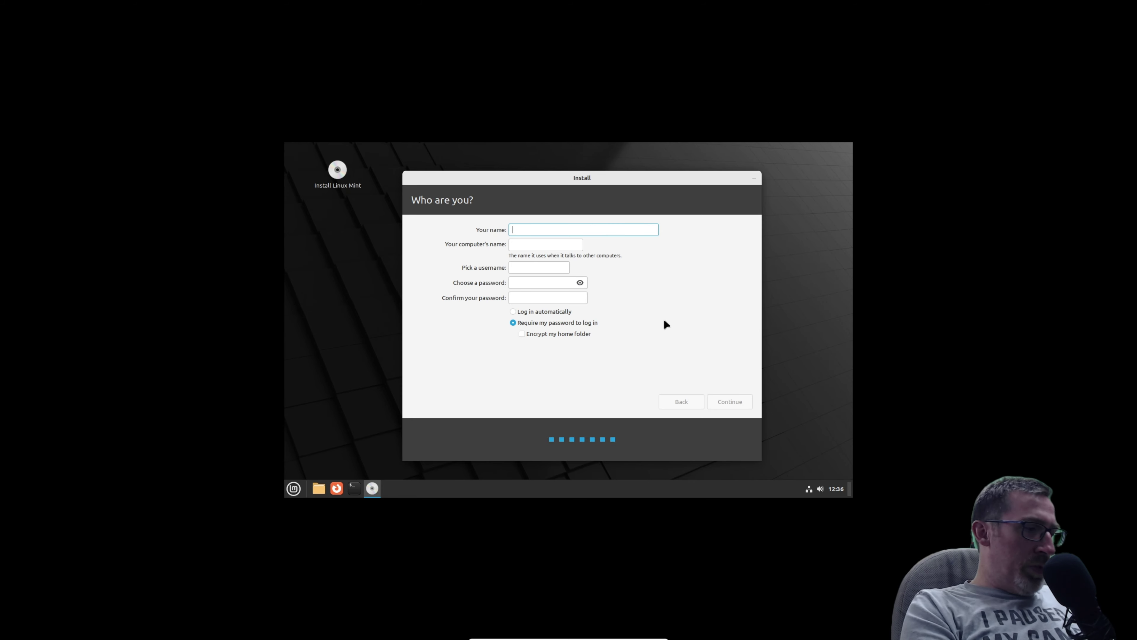
Enter the user name, computer name and password twice, enable automatic login, and begin installing.
{"action": "type", "text": "me"}
{"action": "key", "text": "Tab"}
{"action": "type", "text": "1"}
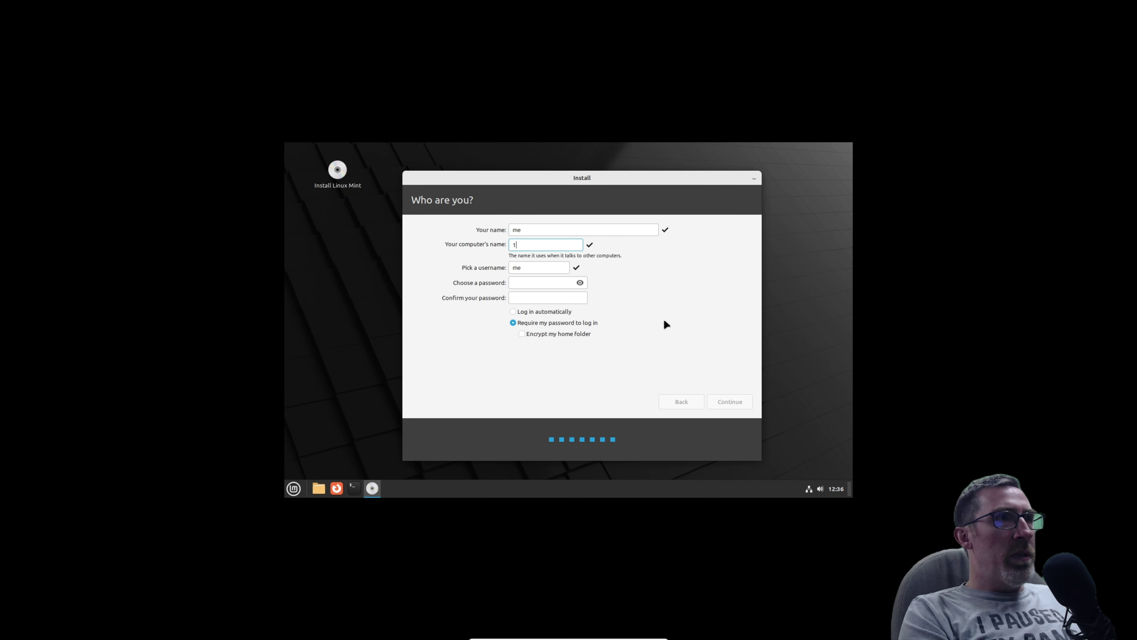
{"action": "type", "text": "me'"}
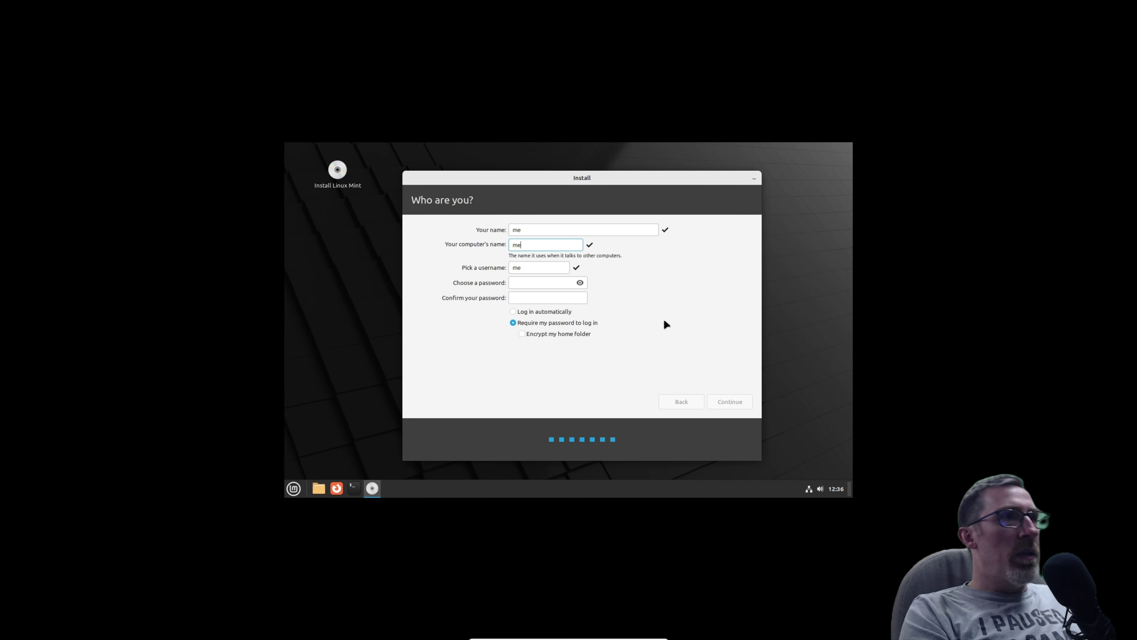
{"action": "key", "text": "BackSpace"}
{"action": "key", "text": "BackSpace"}
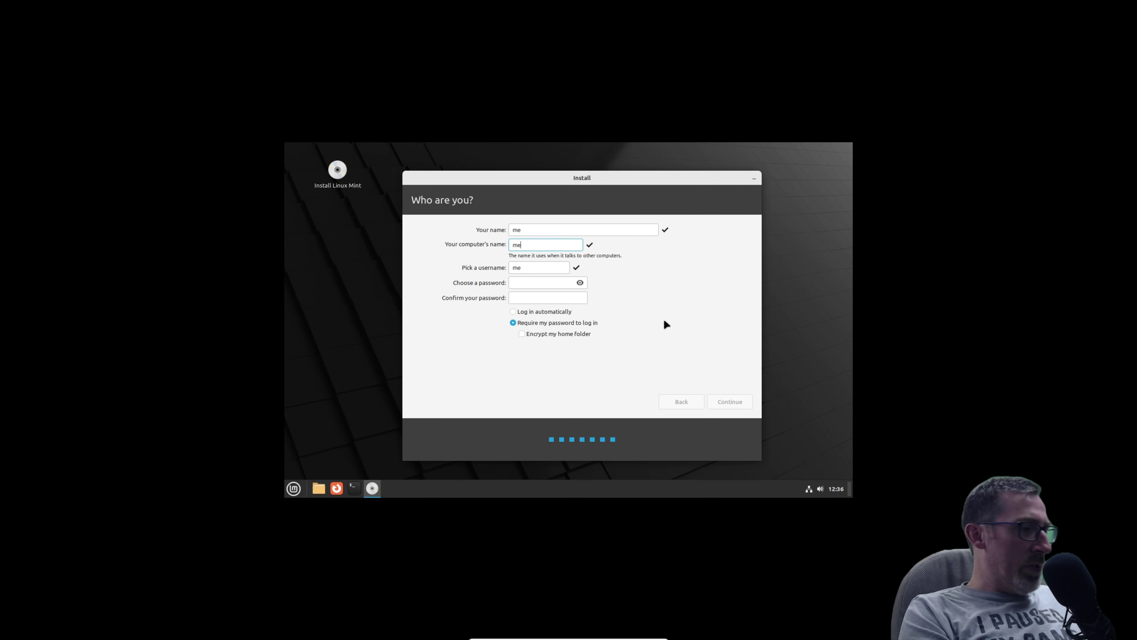
{"action": "key", "text": "Tab"}
{"action": "key", "text": "Tab"}
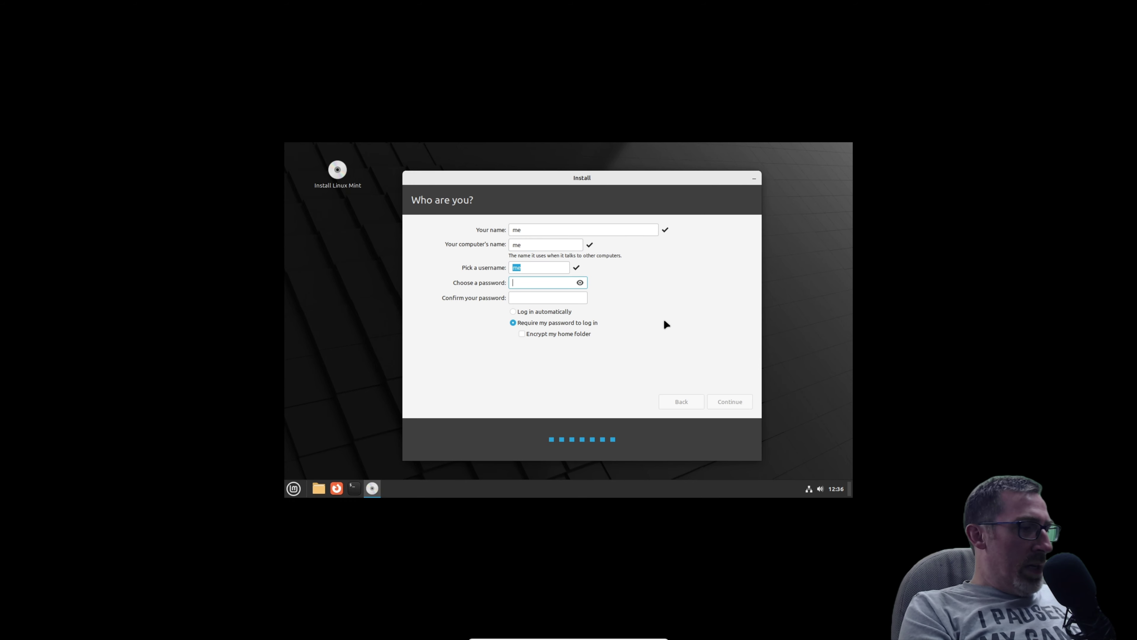
{"action": "type", "text": "123456"}
{"action": "key", "text": "Tab"}
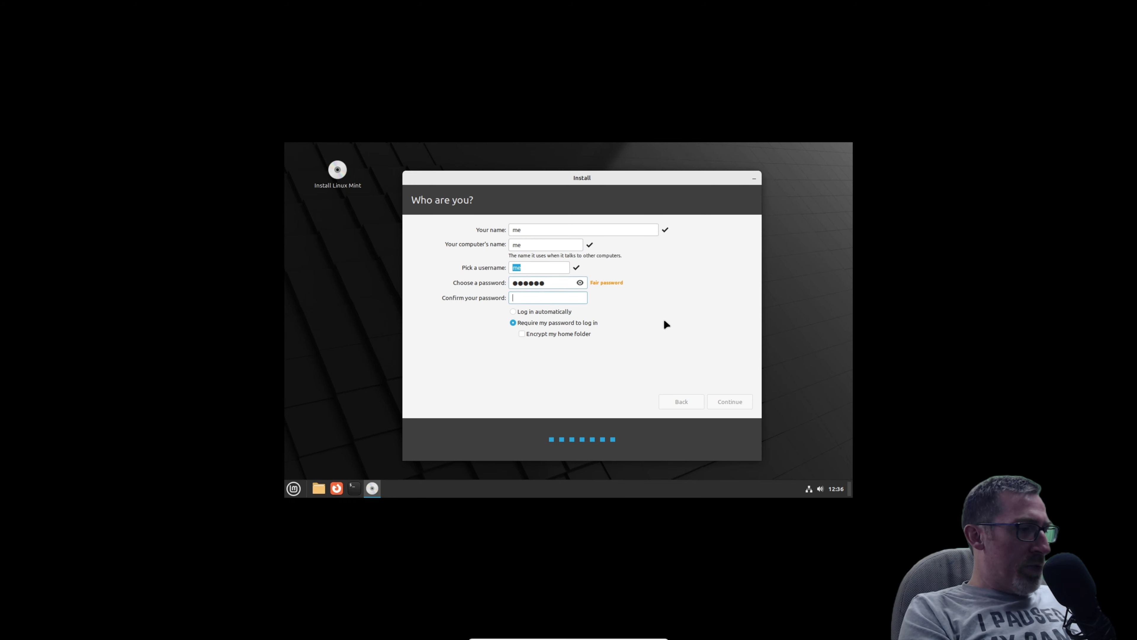
{"action": "type", "text": "123456"}
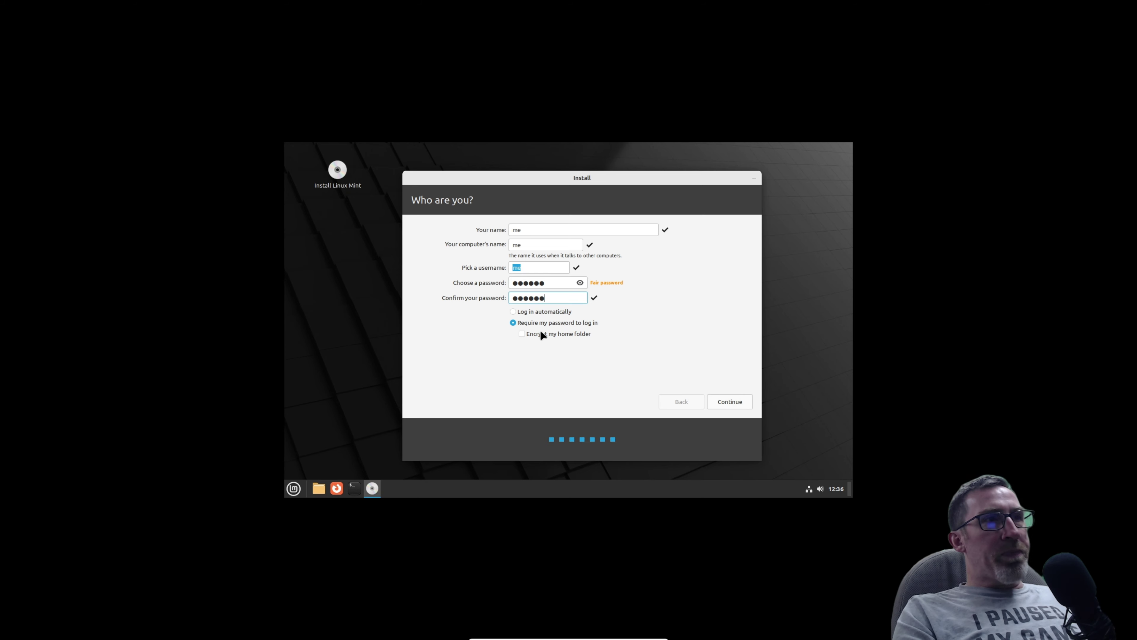
{"action": "left_click", "coordinate": [524, 312]}
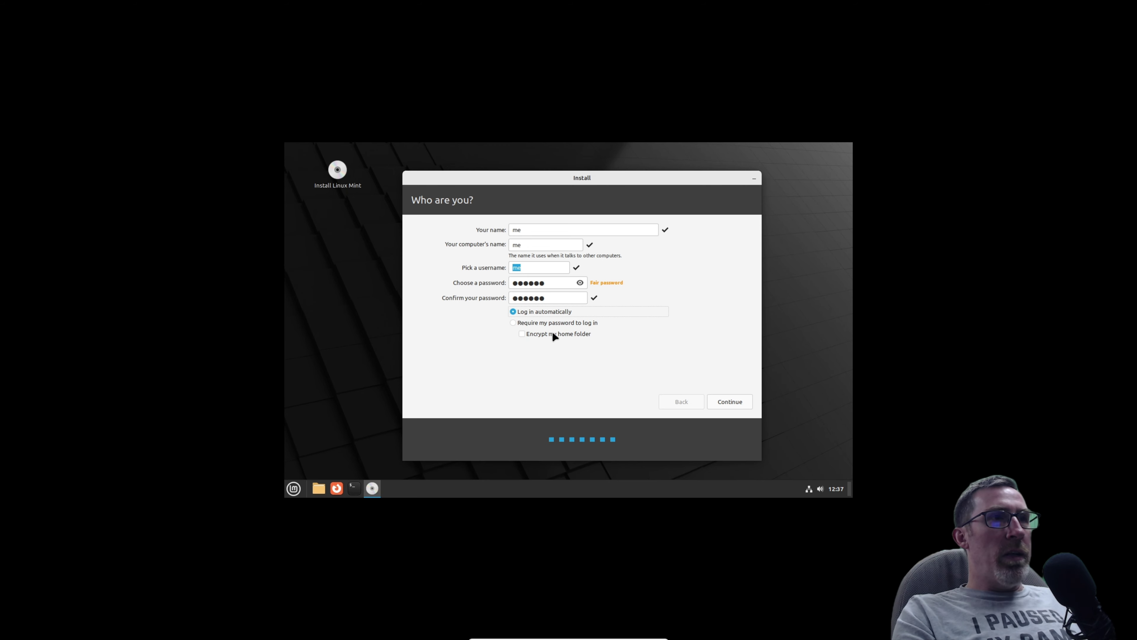
{"action": "left_click", "coordinate": [731, 401]}
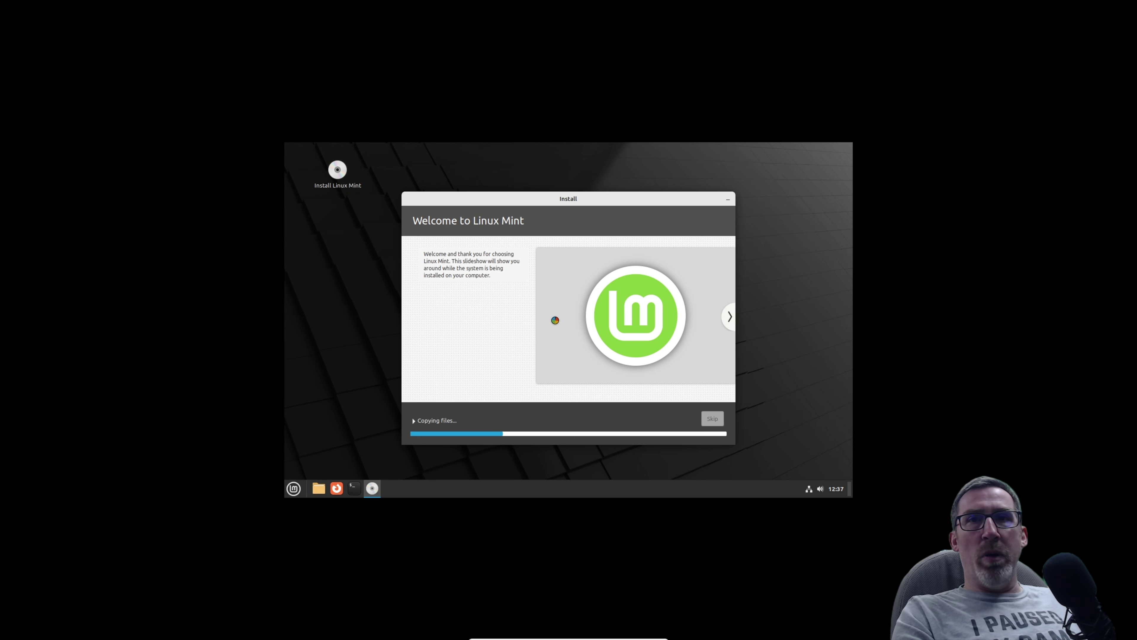
Expand and then collapse the installation log while files copy.
{"action": "left_click", "coordinate": [416, 421]}
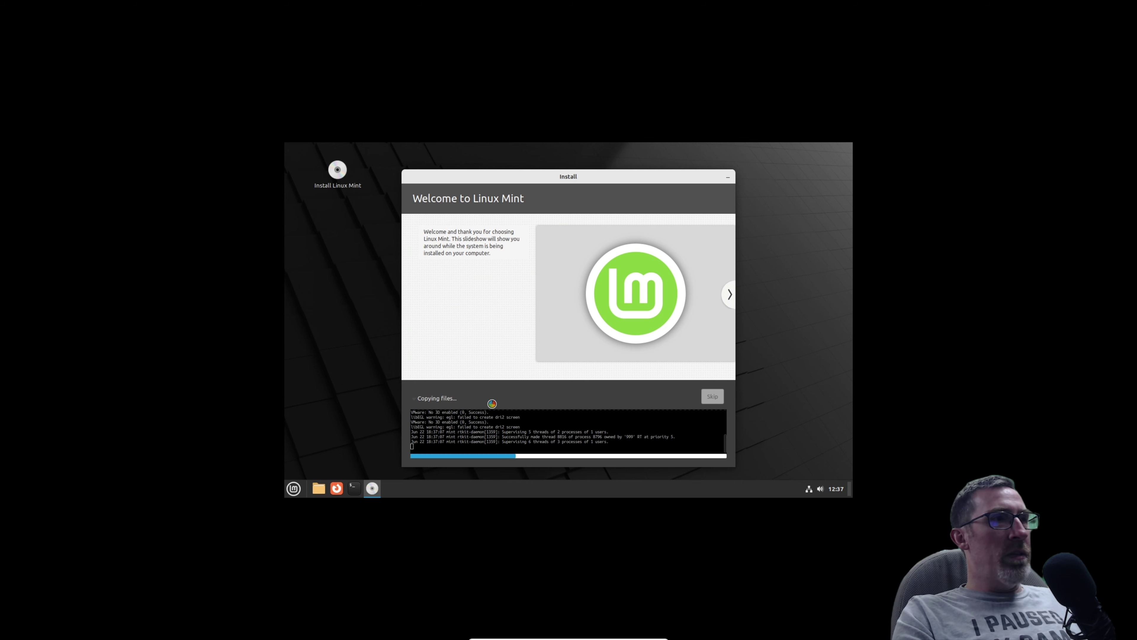
{"action": "left_click", "coordinate": [416, 399]}
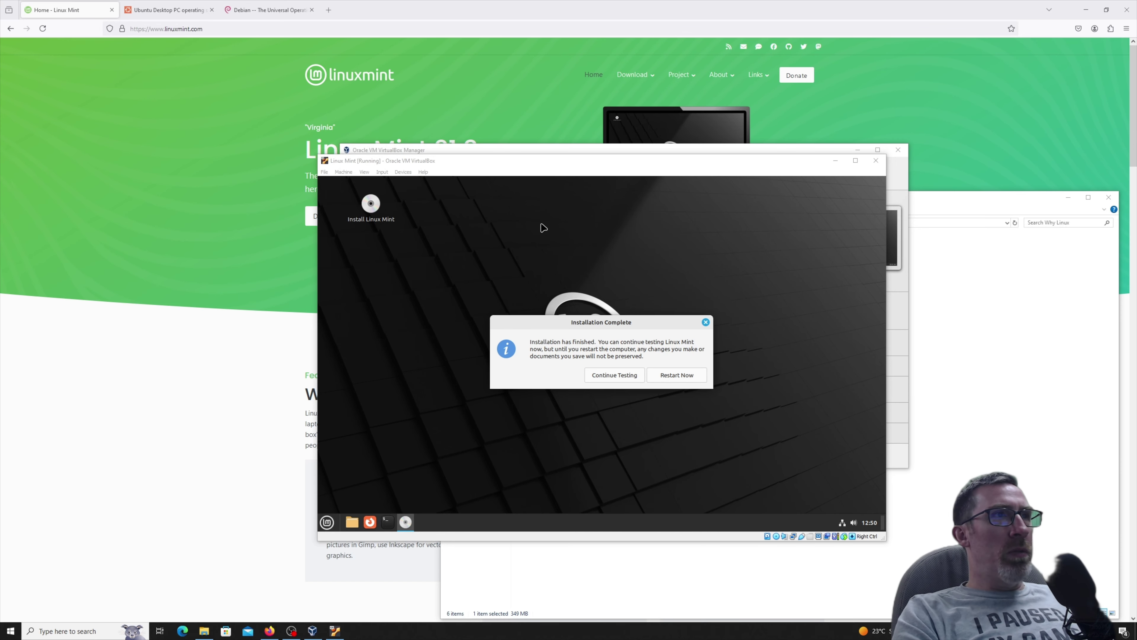
Restart the VM into the installed Linux Mint 21.3 system.
{"action": "left_click", "coordinate": [671, 380]}
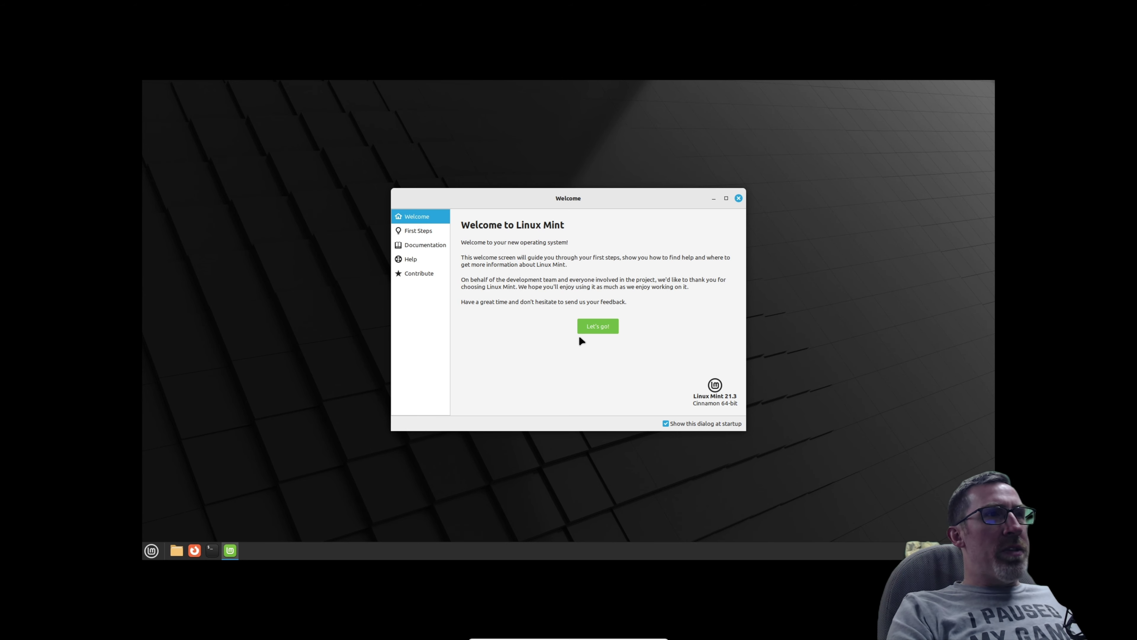
Open First Steps, enlarge and reposition the Welcome window, and launch Driver Manager.
{"action": "left_click", "coordinate": [596, 327]}
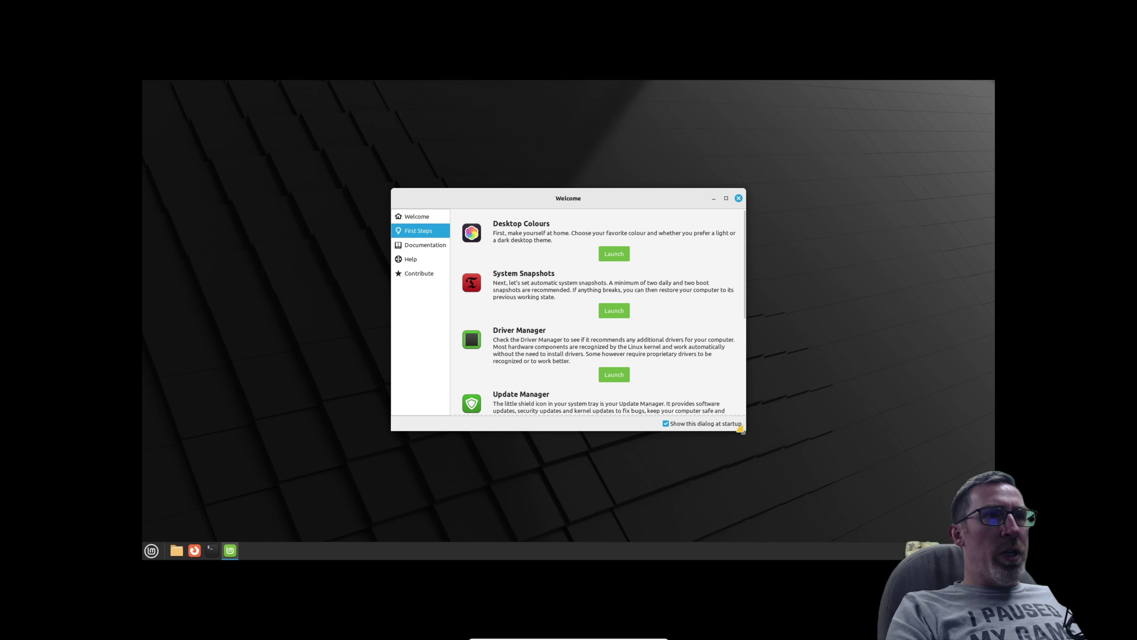
{"action": "left_click_drag", "start_coordinate": [742, 431], "coordinate": [885, 535]}
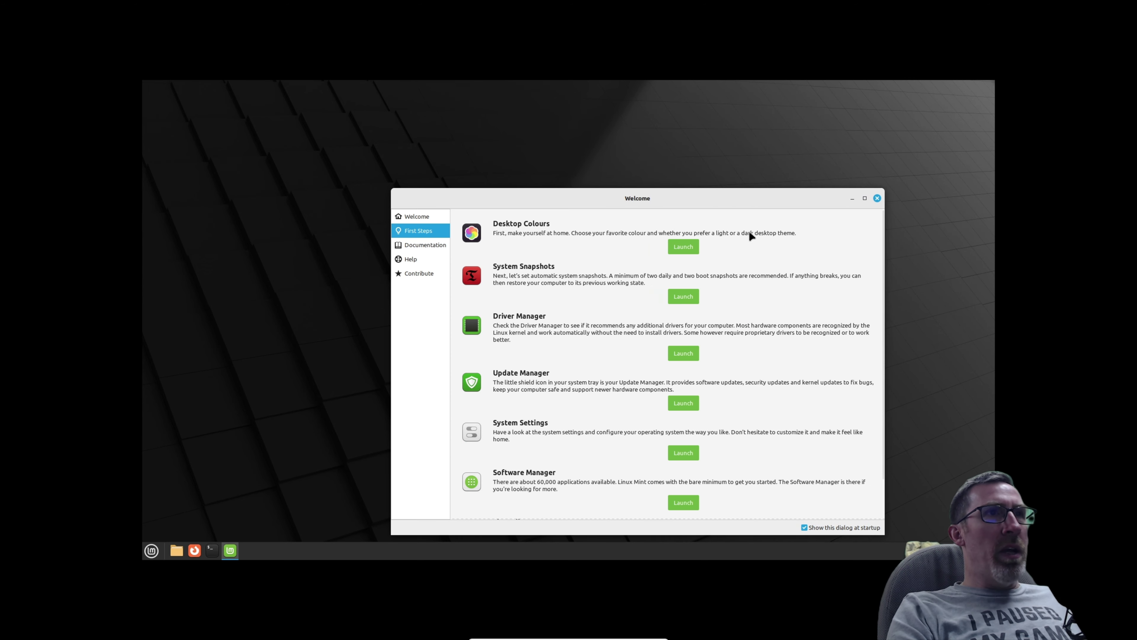
{"action": "left_click_drag", "start_coordinate": [720, 193], "coordinate": [656, 104]}
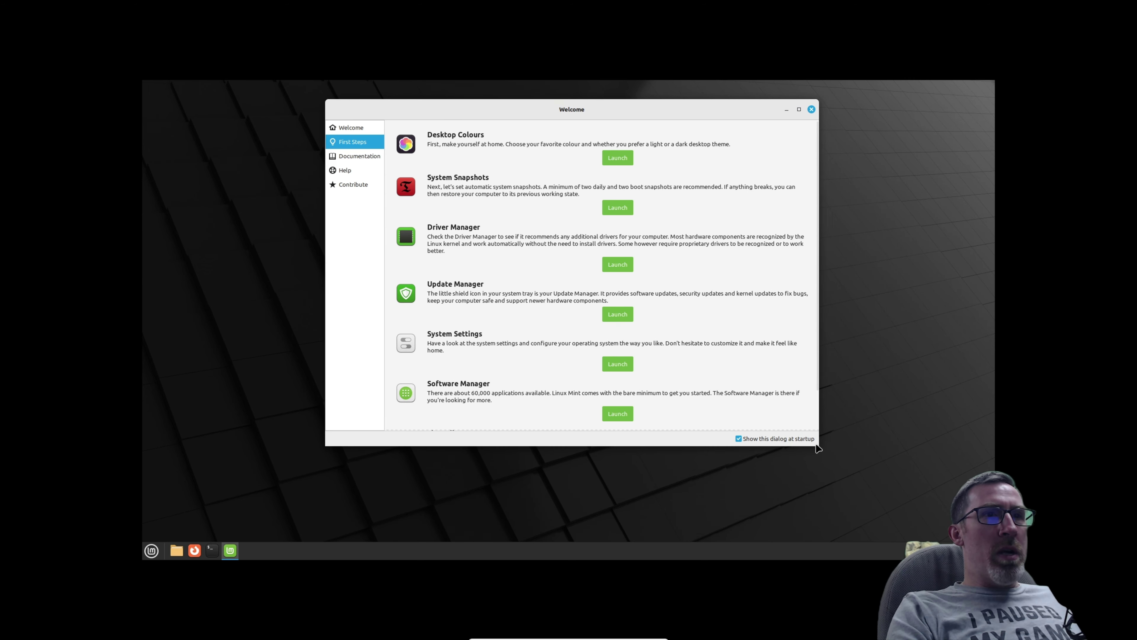
{"action": "left_click_drag", "start_coordinate": [818, 448], "coordinate": [894, 494]}
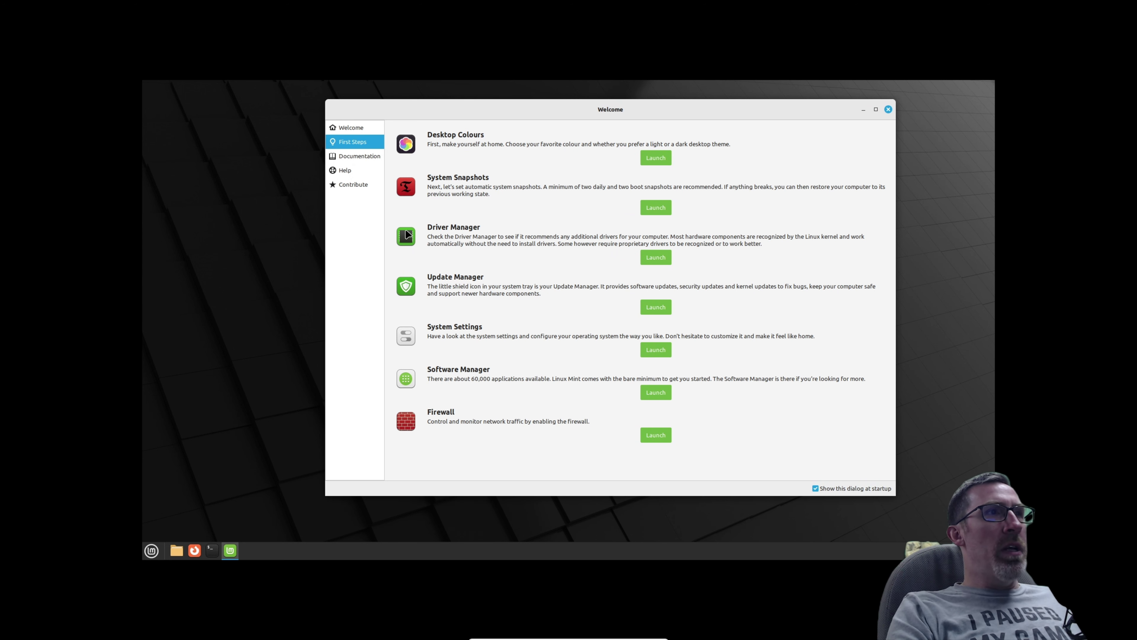
{"action": "left_click", "coordinate": [654, 259]}
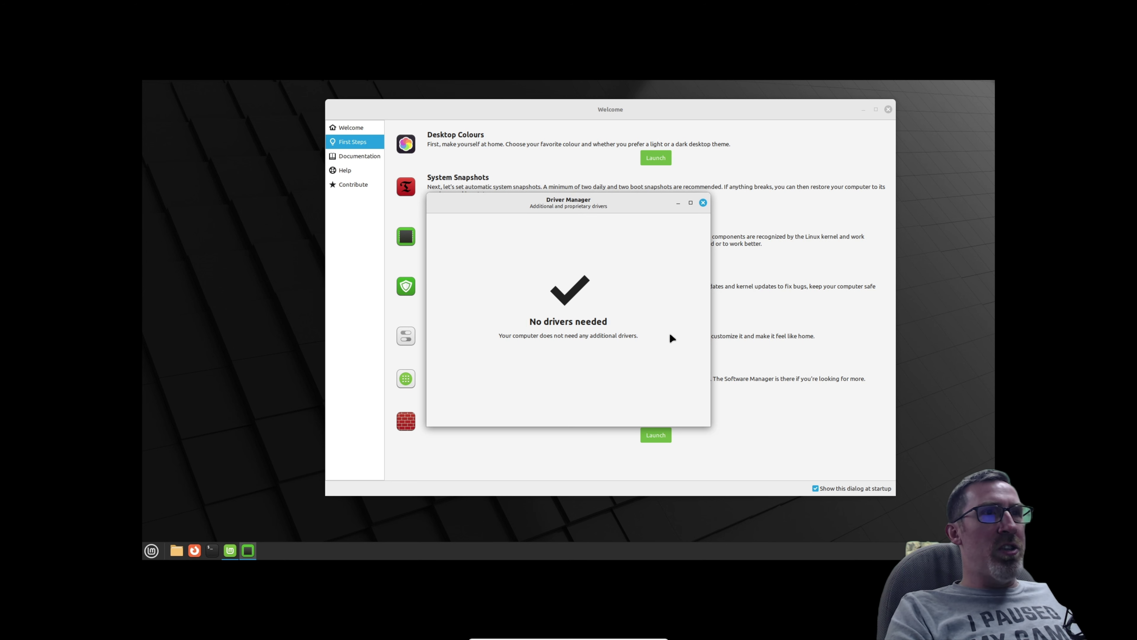
Close the Driver Manager result and the Welcome window to clear the Mint desktop.
{"action": "left_click", "coordinate": [703, 202]}
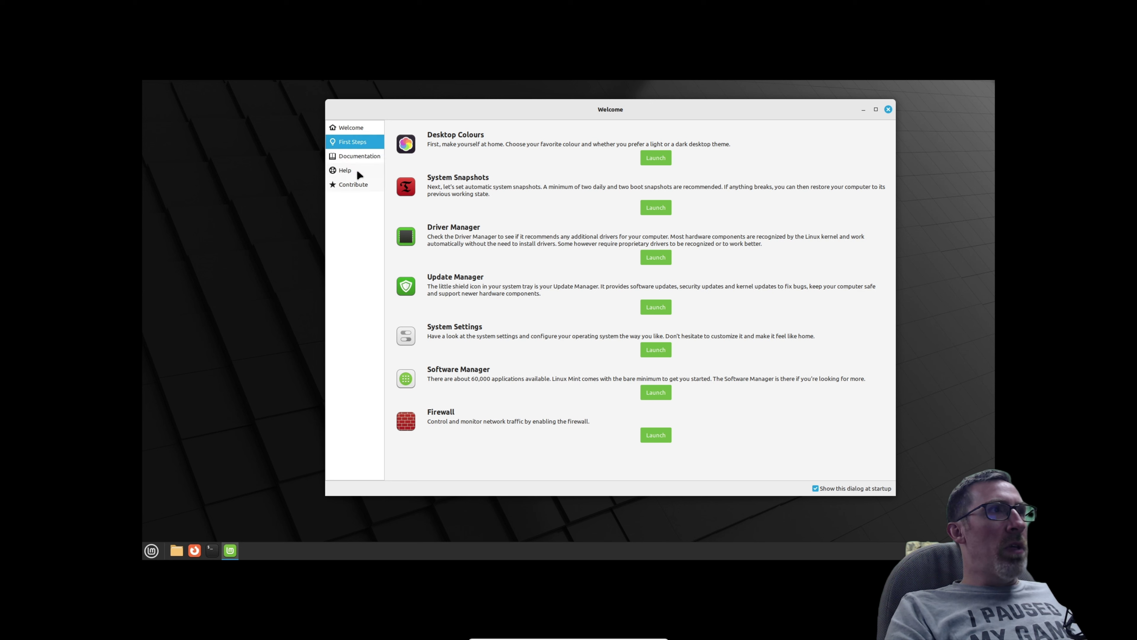
{"action": "left_click", "coordinate": [889, 109]}
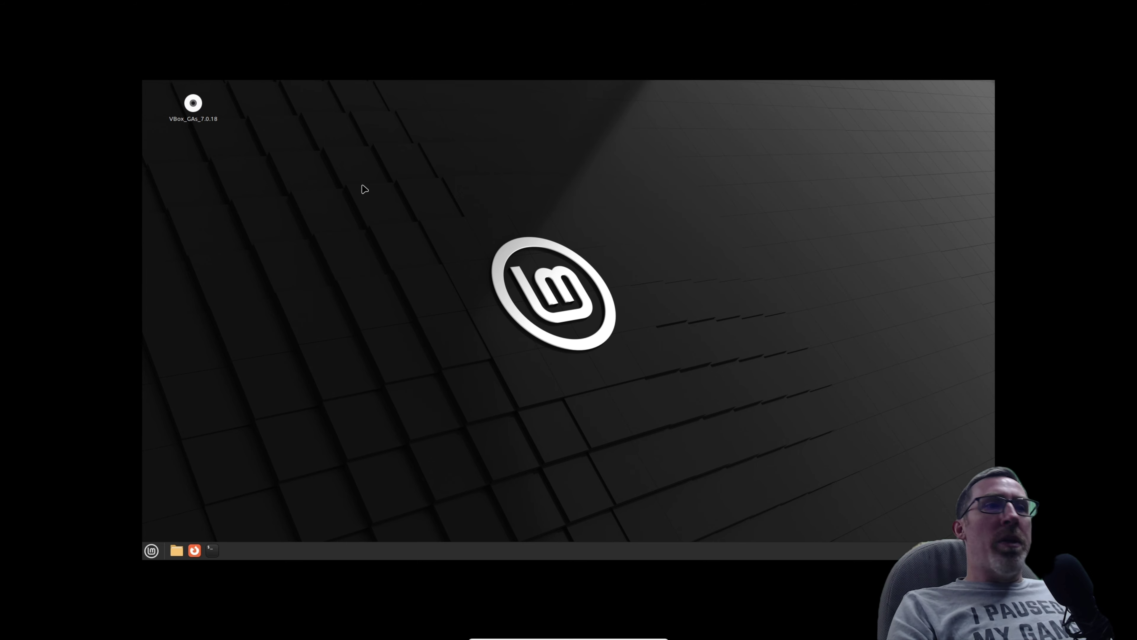
Launch Firefox, skip the default-browser prompt and welcome, and open YouTube.
{"action": "left_click", "coordinate": [195, 550]}
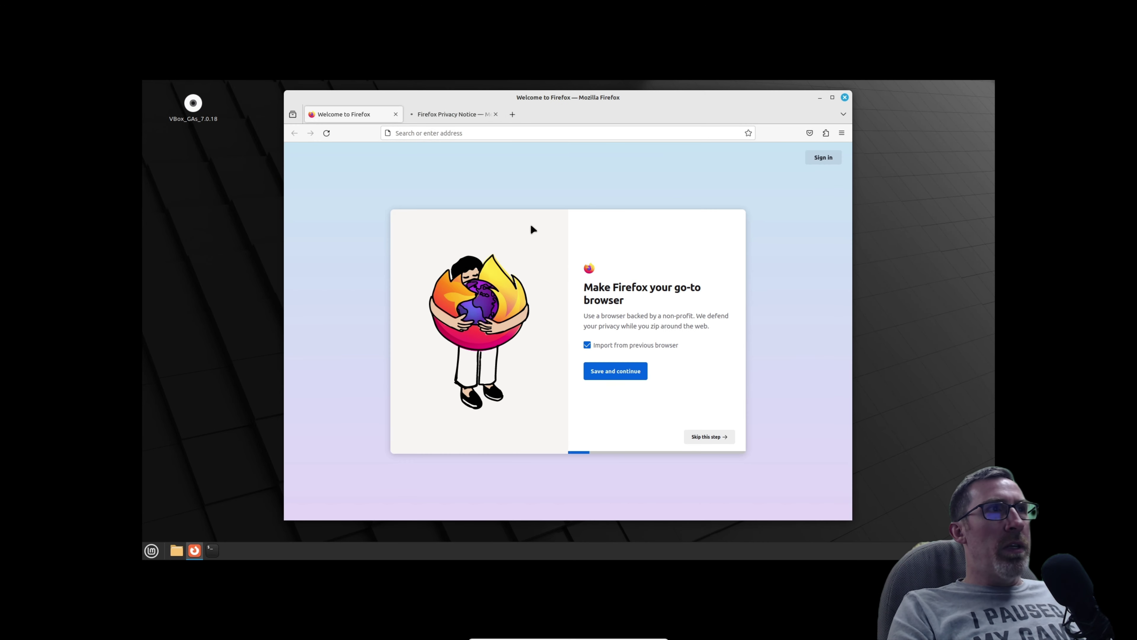
{"action": "left_click", "coordinate": [706, 437]}
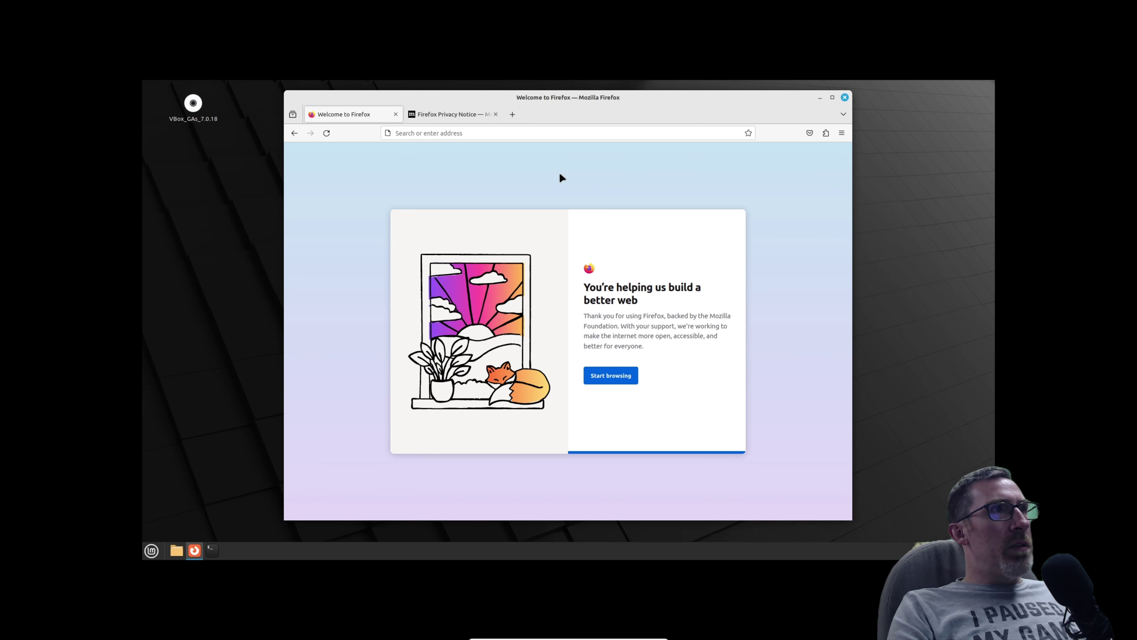
{"action": "left_click", "coordinate": [611, 375]}
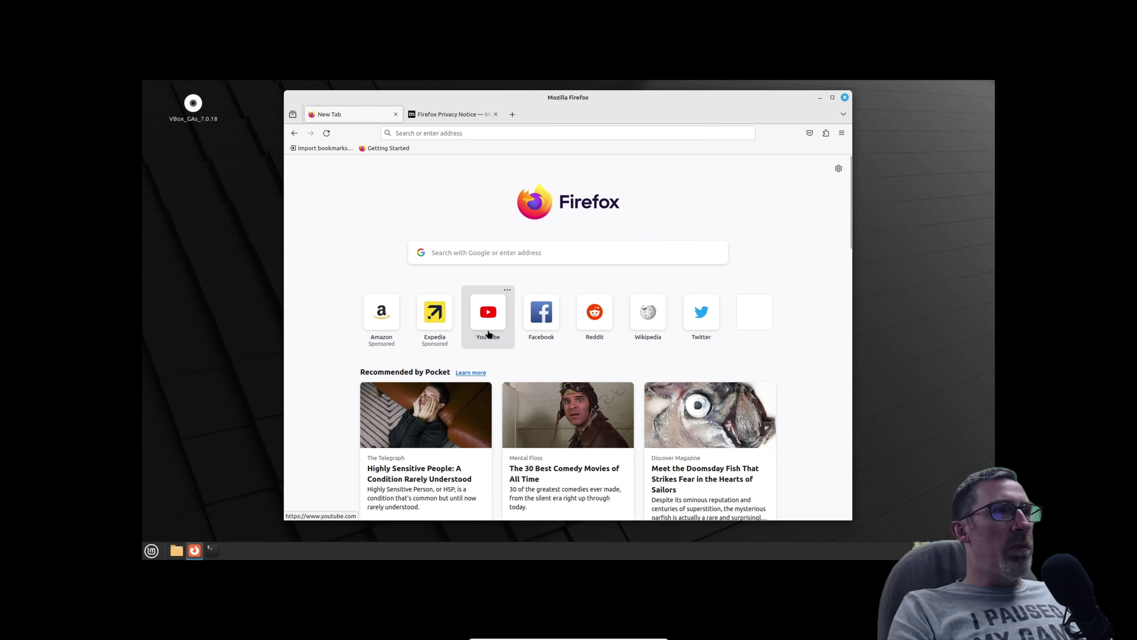
{"action": "left_click", "coordinate": [488, 314]}
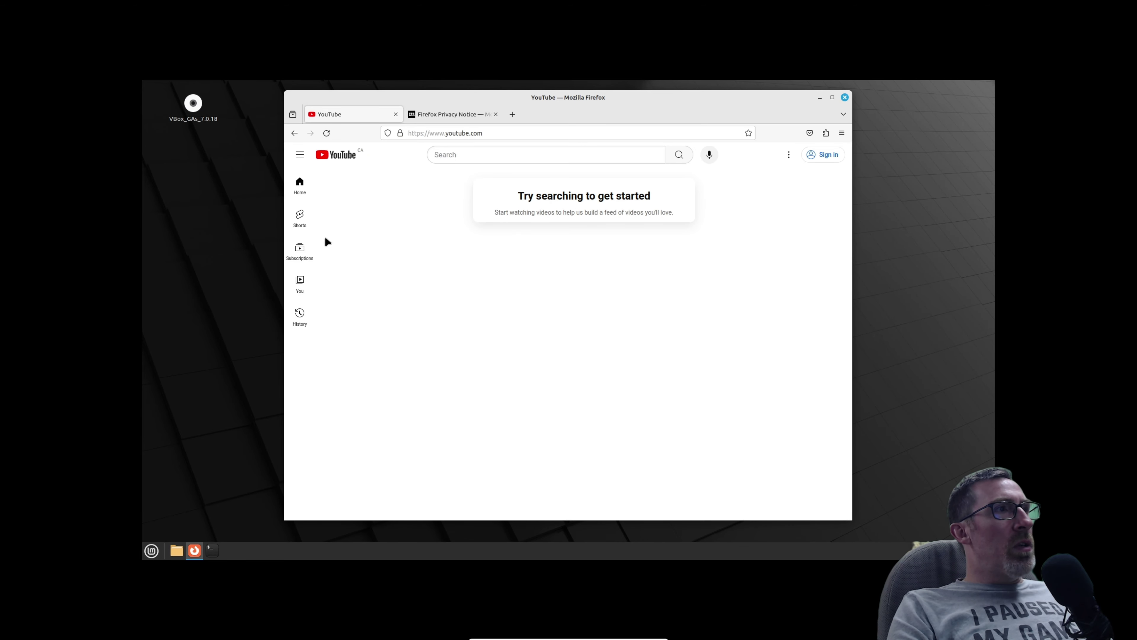
Search YouTube for 'dawid' and open the "I'm sorry" video from the channel.
{"action": "left_click", "coordinate": [489, 153]}
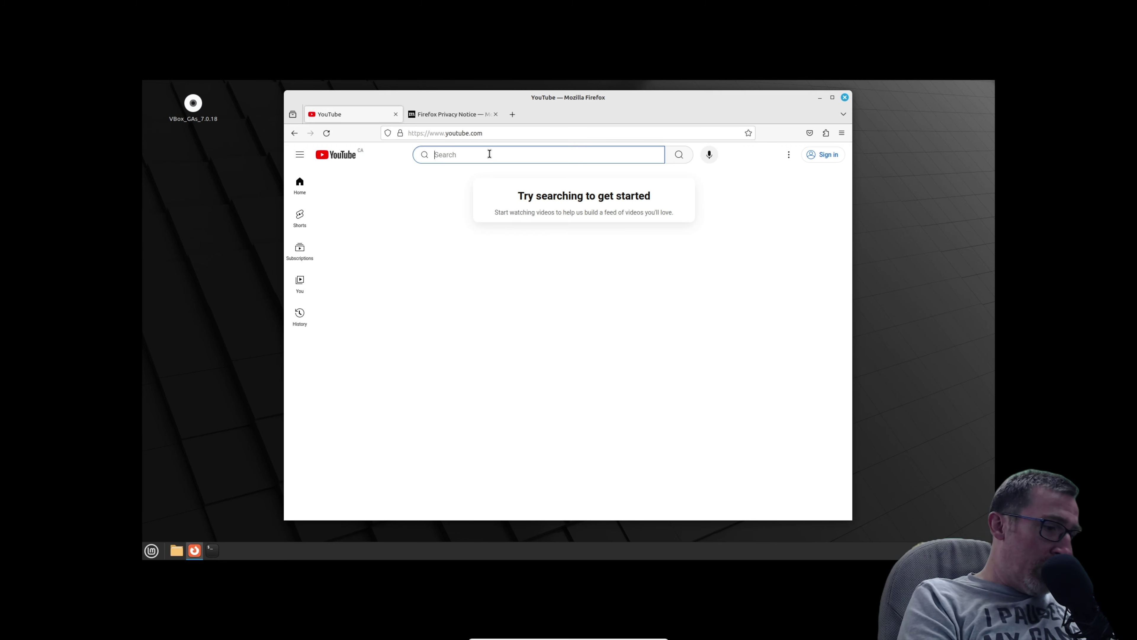
{"action": "type", "text": "dawid"}
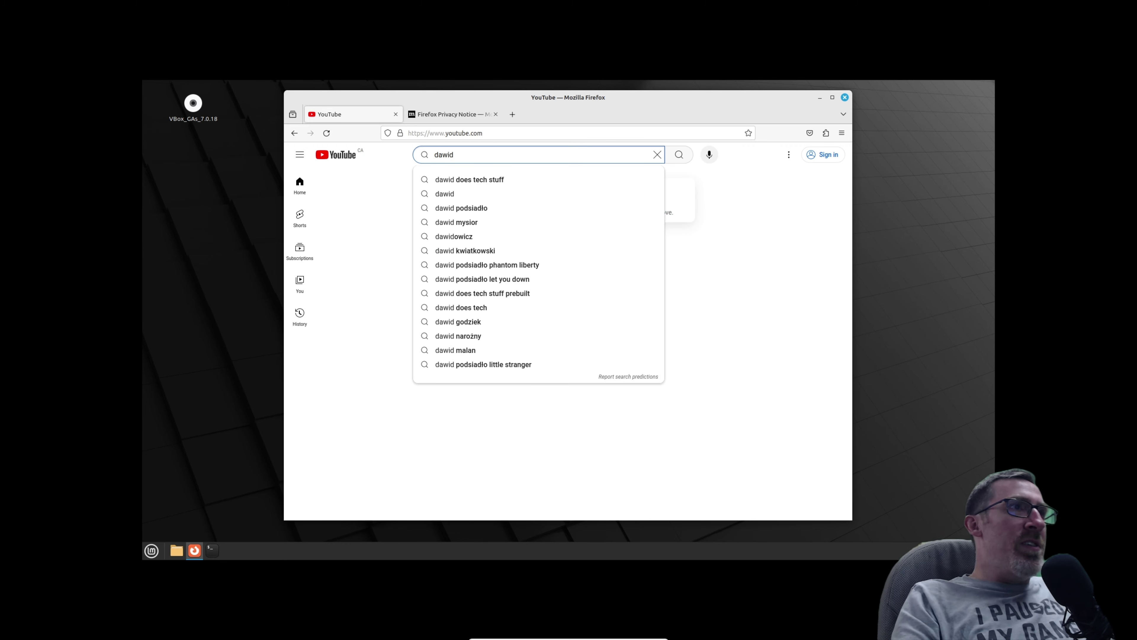
{"action": "left_click", "coordinate": [474, 179]}
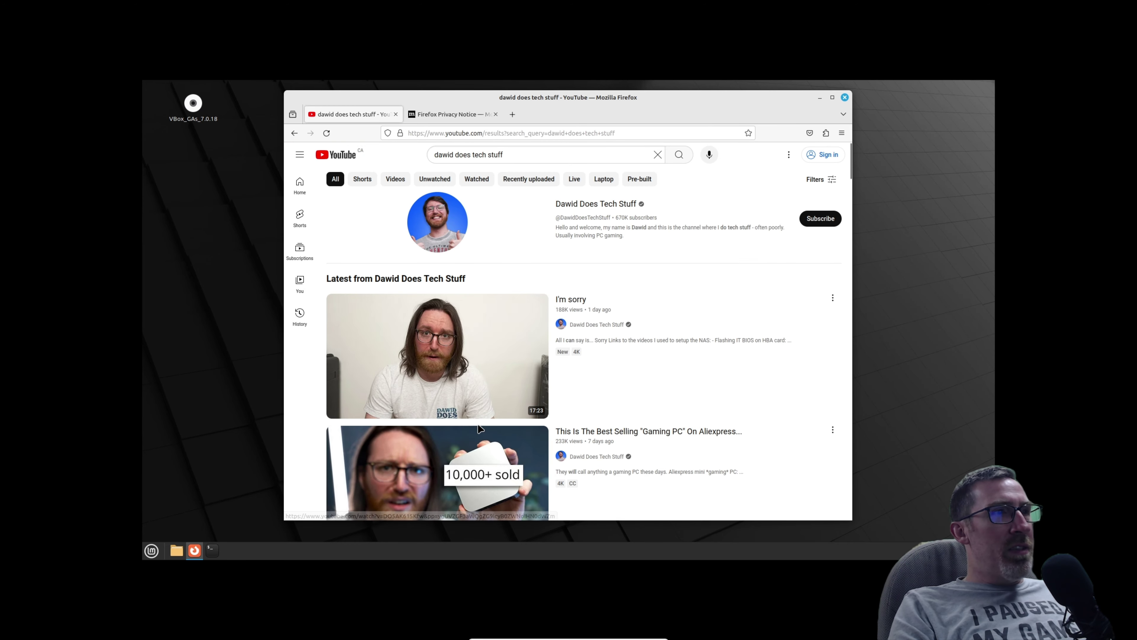
{"action": "mouse_move", "coordinate": [525, 339]}
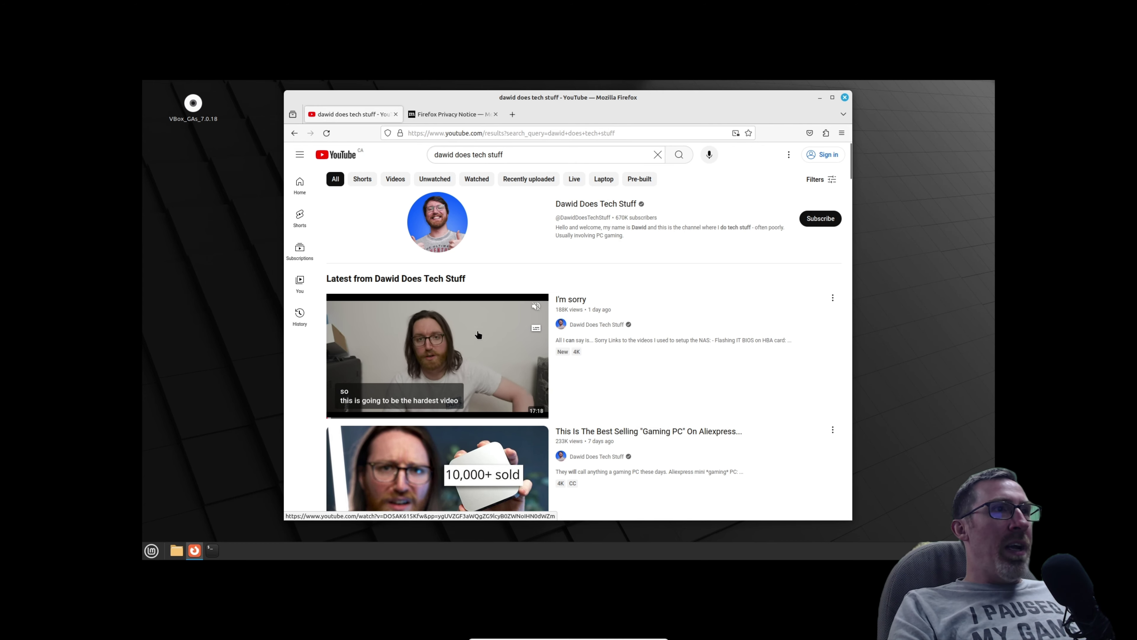
{"action": "left_click", "coordinate": [581, 370]}
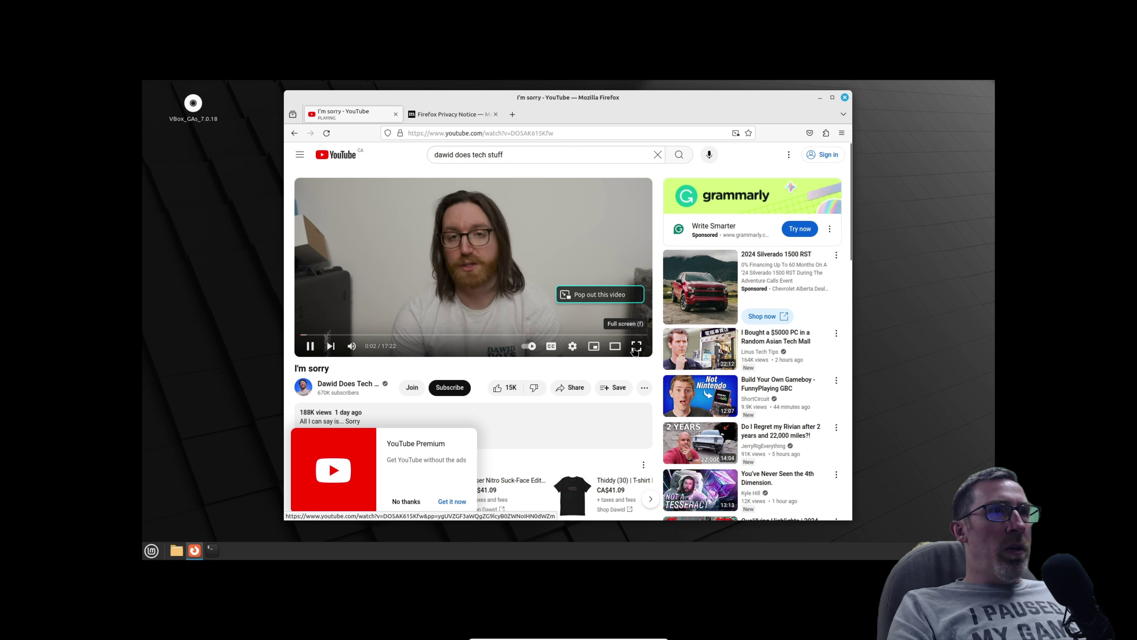
Set the video to 1080p, play it fullscreen, pause it, and shift the browser window right.
{"action": "left_click", "coordinate": [575, 347]}
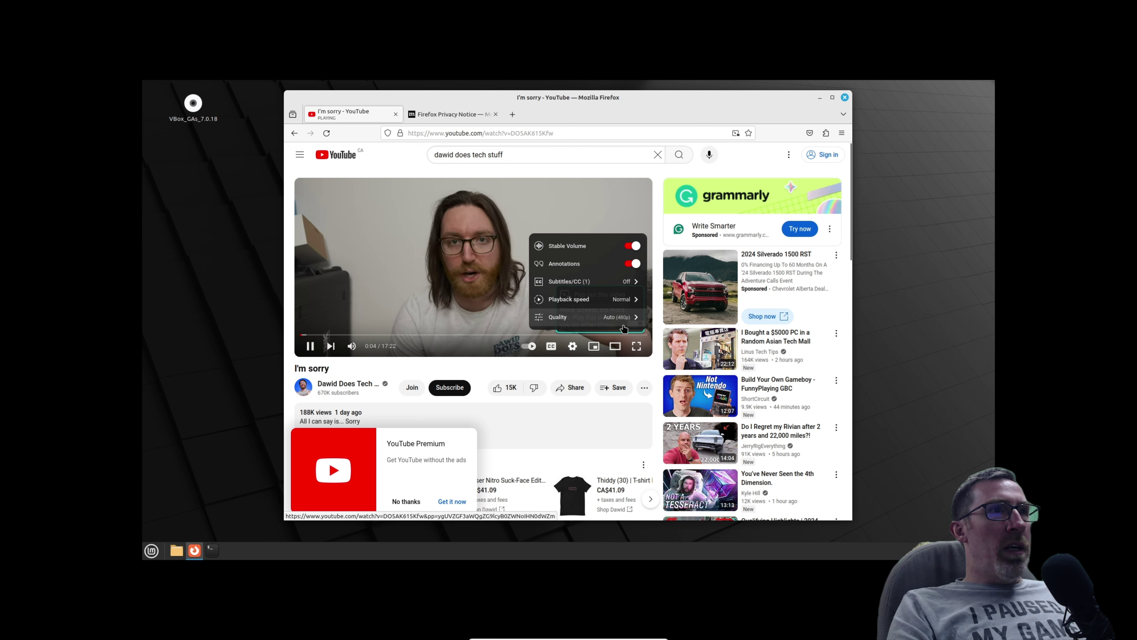
{"action": "left_click", "coordinate": [623, 318]}
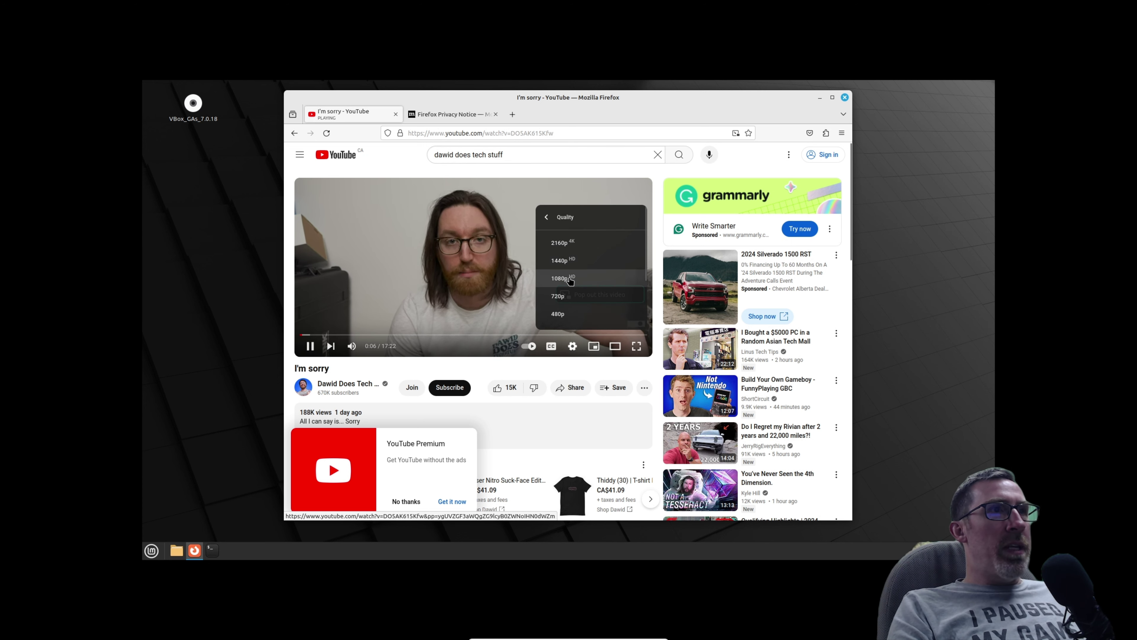
{"action": "left_click", "coordinate": [571, 280]}
{"action": "key", "text": "f"}
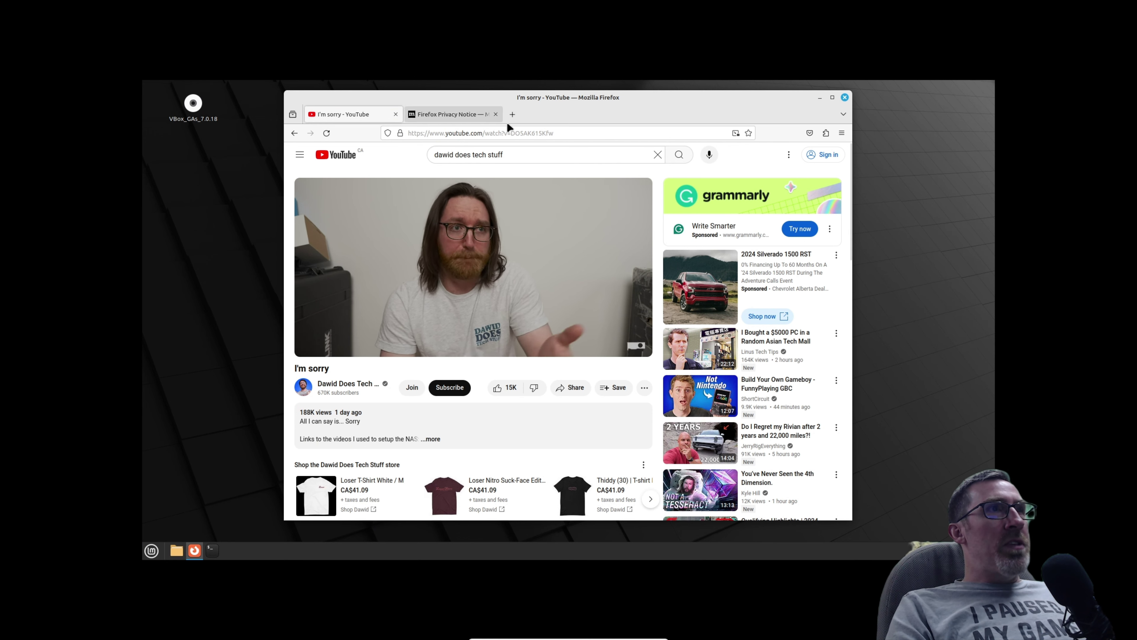
{"action": "key", "text": "space"}
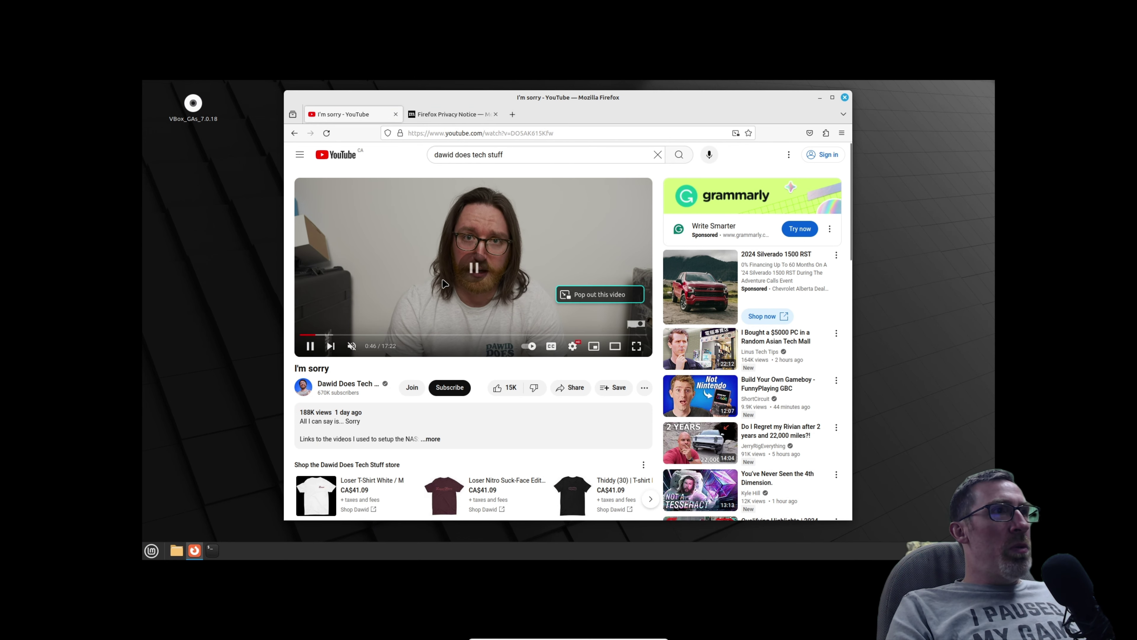
{"action": "left_click_drag", "start_coordinate": [560, 96], "coordinate": [621, 101]}
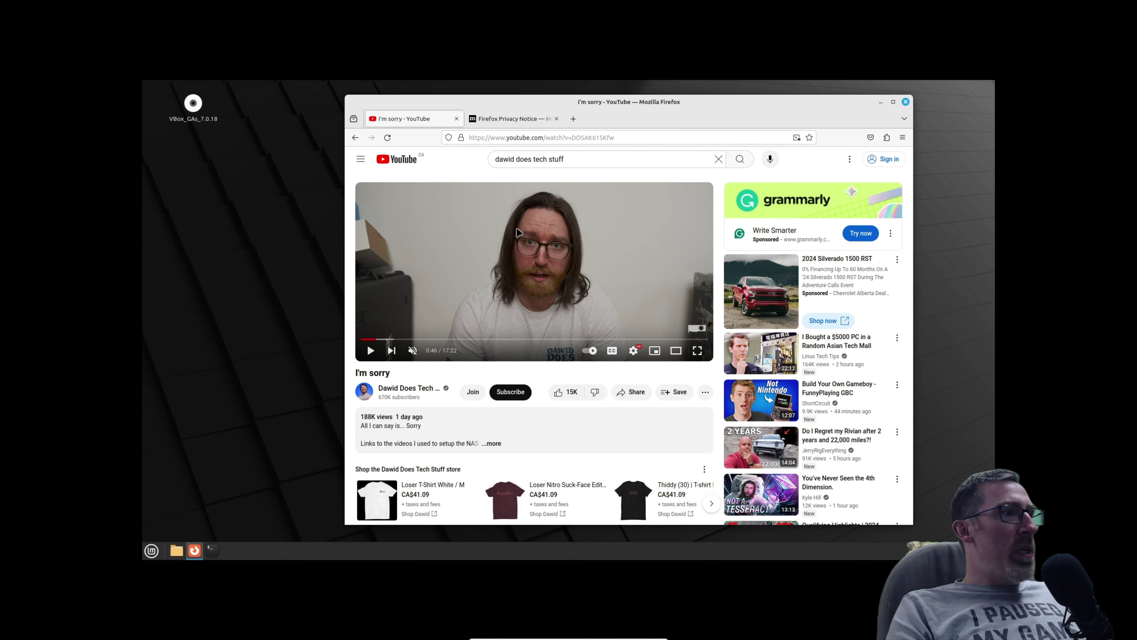
{"action": "left_click", "coordinate": [152, 550]}
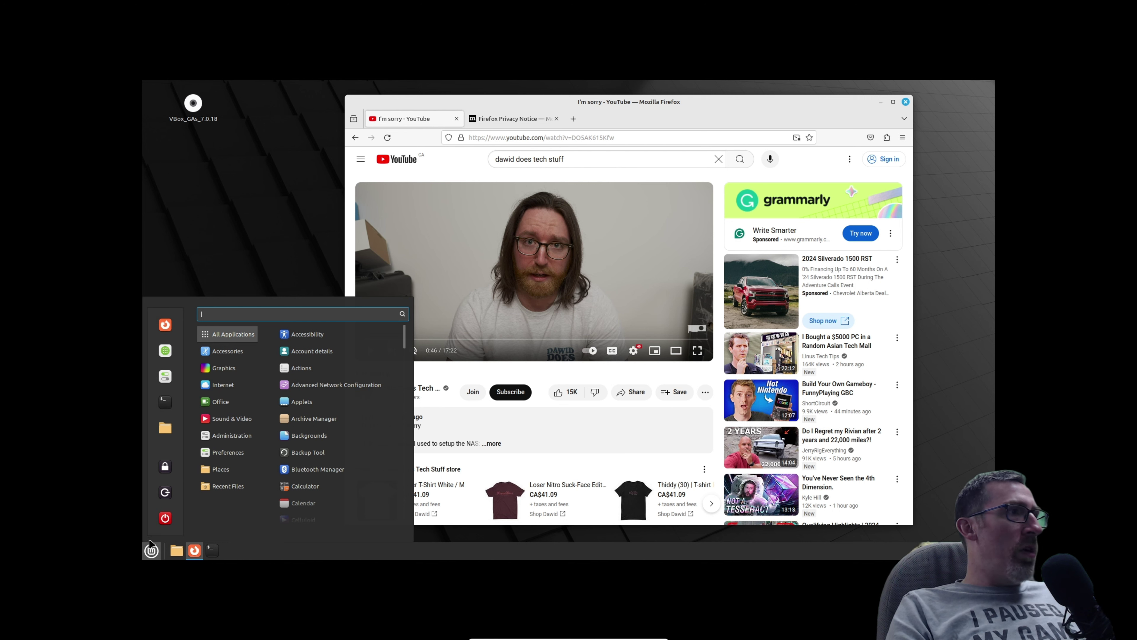
Launch Thunderbird Mail from the Internet category of the Mint menu.
{"action": "mouse_move", "coordinate": [241, 394]}
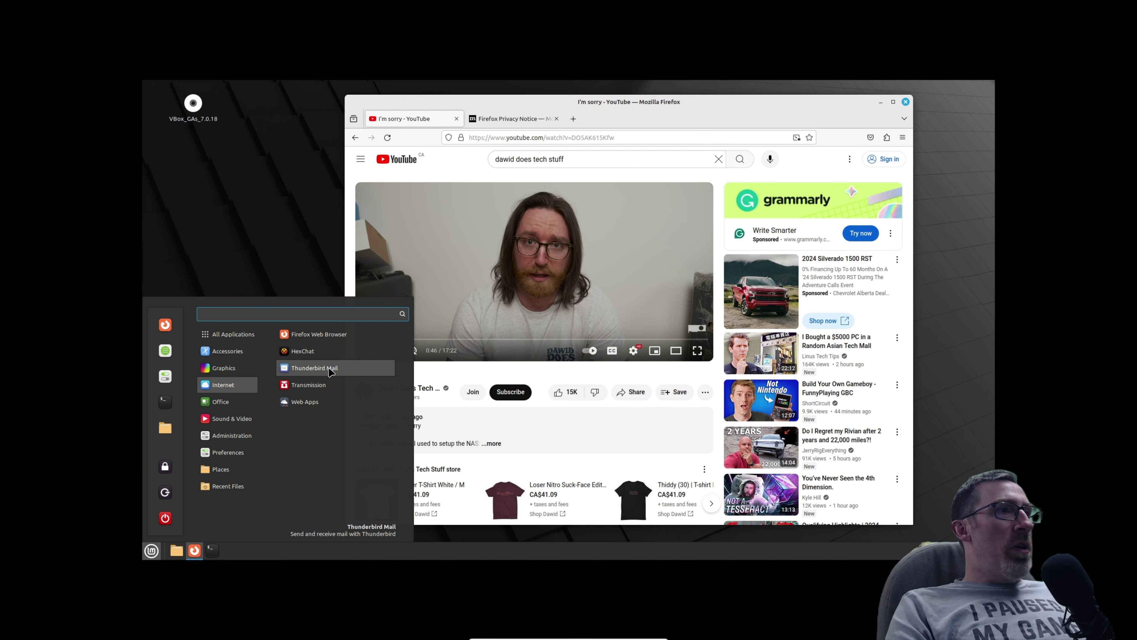
{"action": "left_click", "coordinate": [330, 369]}
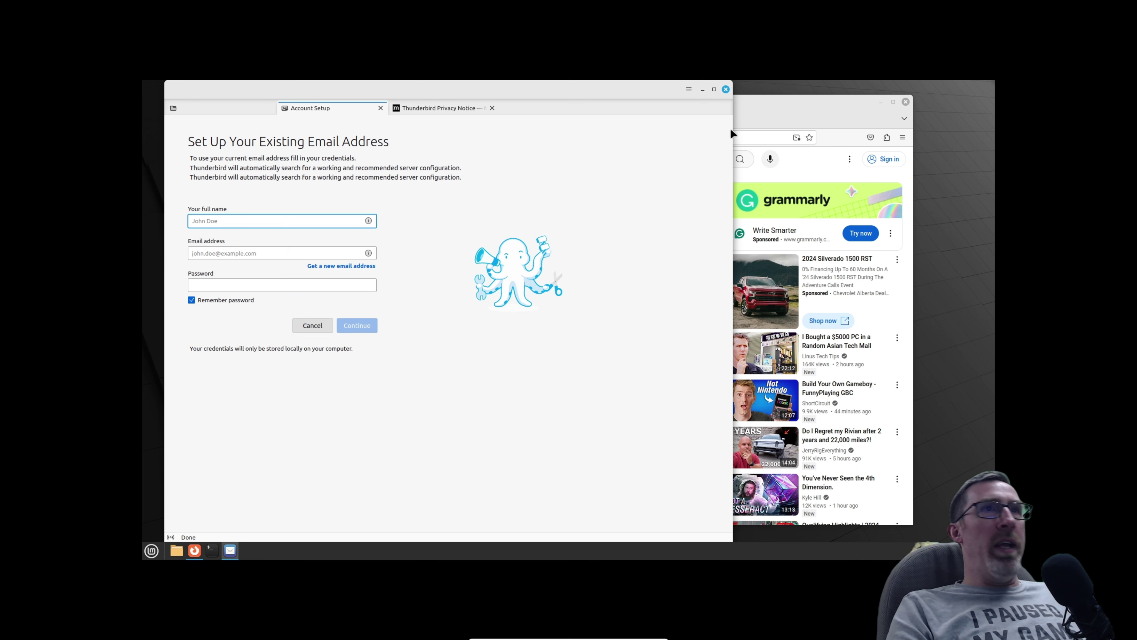
Enter the full name and account credentials, allow Google access, and finish adding the Gmail account.
{"action": "left_click", "coordinate": [762, 109]}
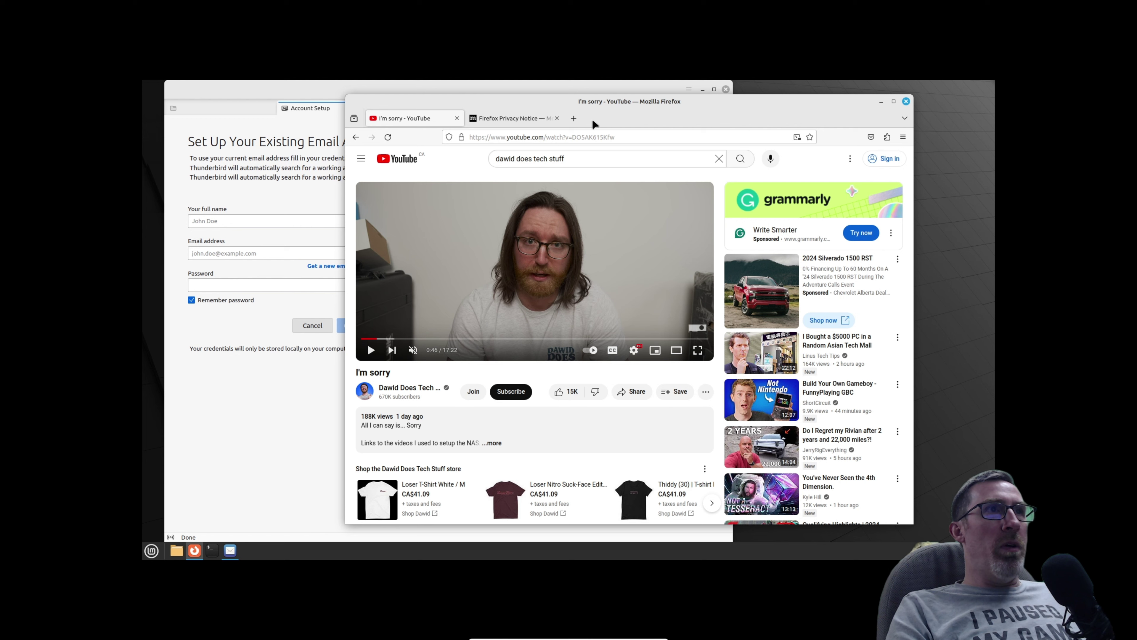
{"action": "left_click", "coordinate": [574, 118]}
{"action": "left_click", "coordinate": [215, 221]}
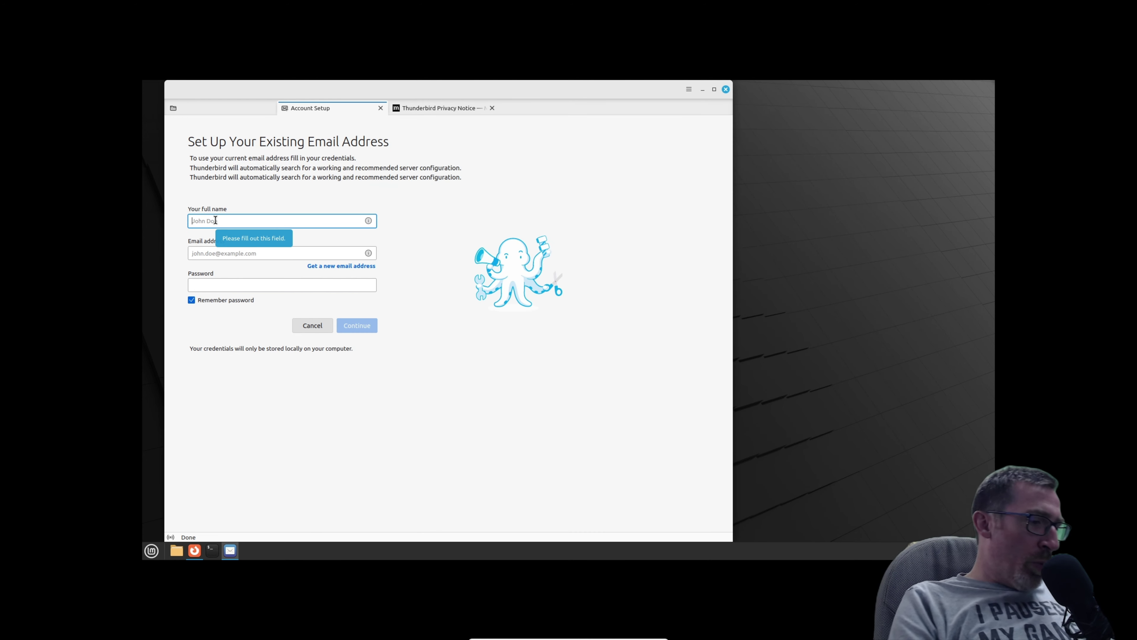
{"action": "type", "text": "t"}
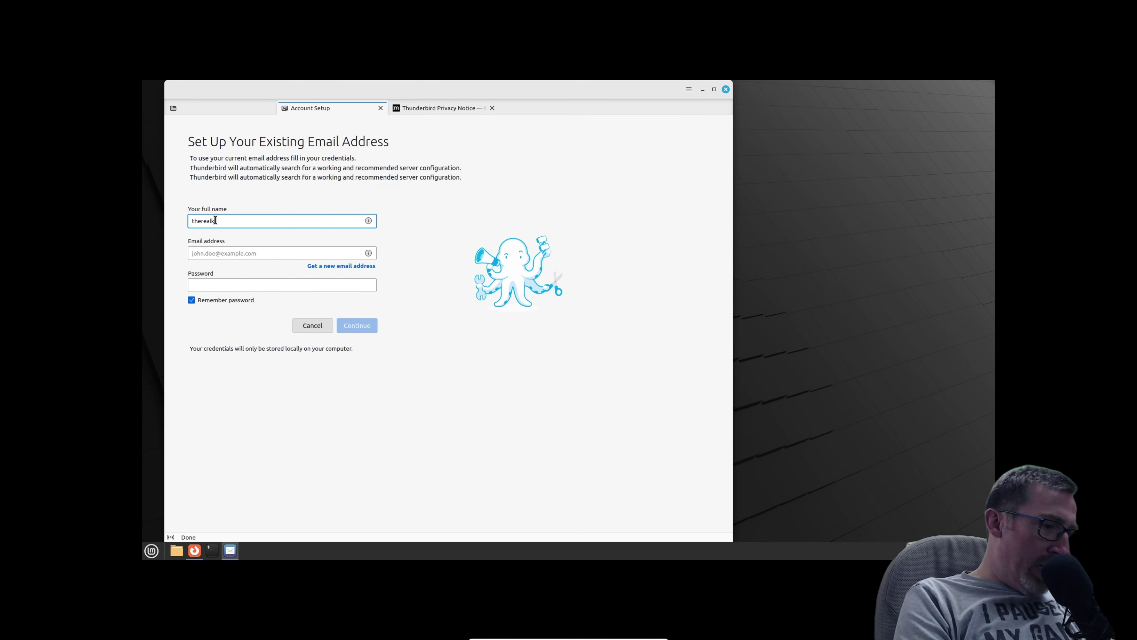
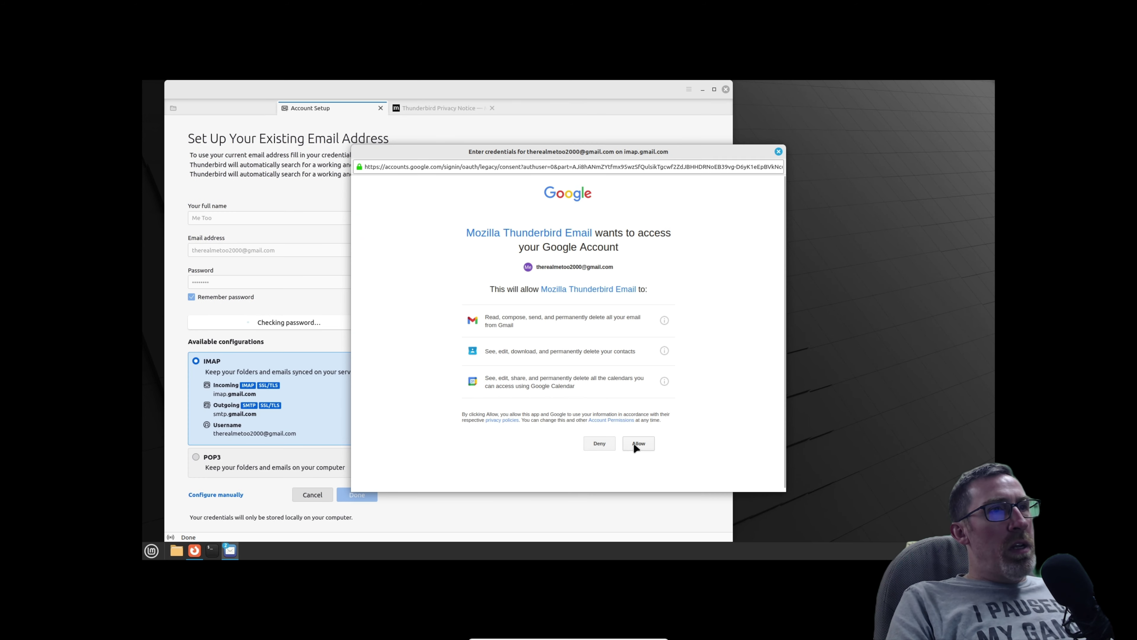
{"action": "left_click", "coordinate": [635, 443]}
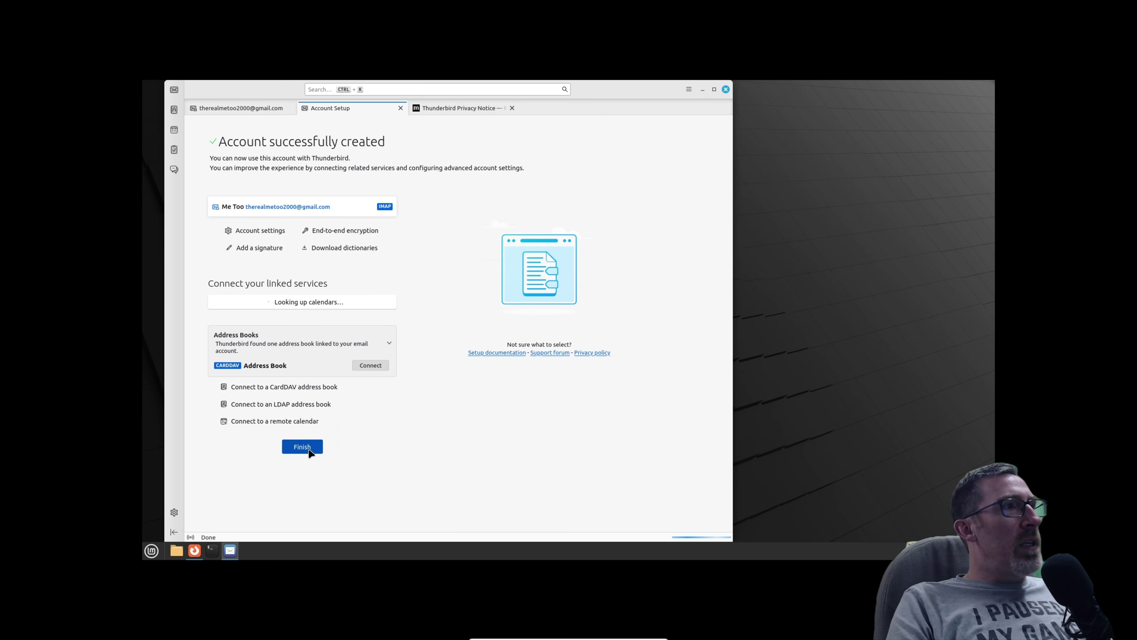
{"action": "left_click", "coordinate": [305, 448]}
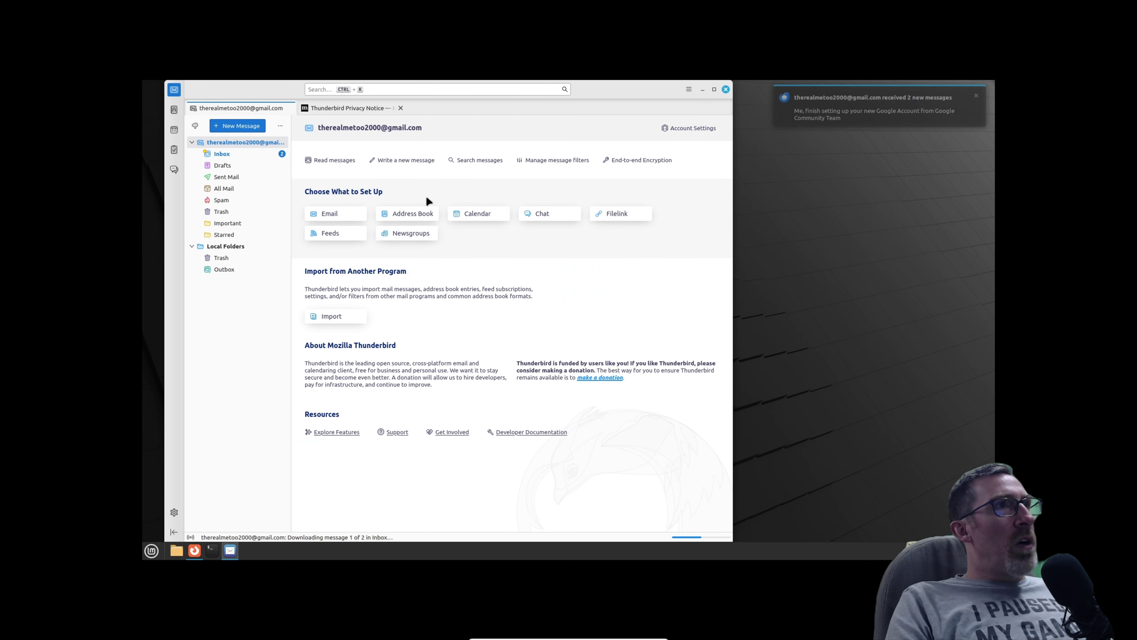
Move the Thunderbird window right, dismiss the new-messages notification, and close Thunderbird.
{"action": "left_click_drag", "start_coordinate": [600, 96], "coordinate": [700, 95]}
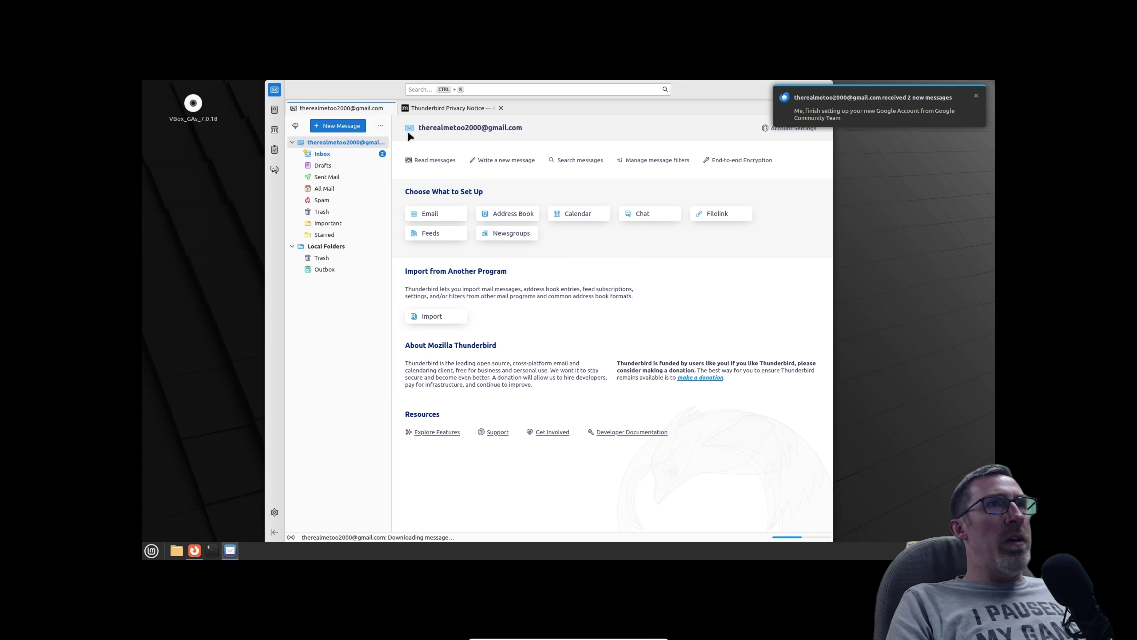
{"action": "left_click", "coordinate": [975, 98]}
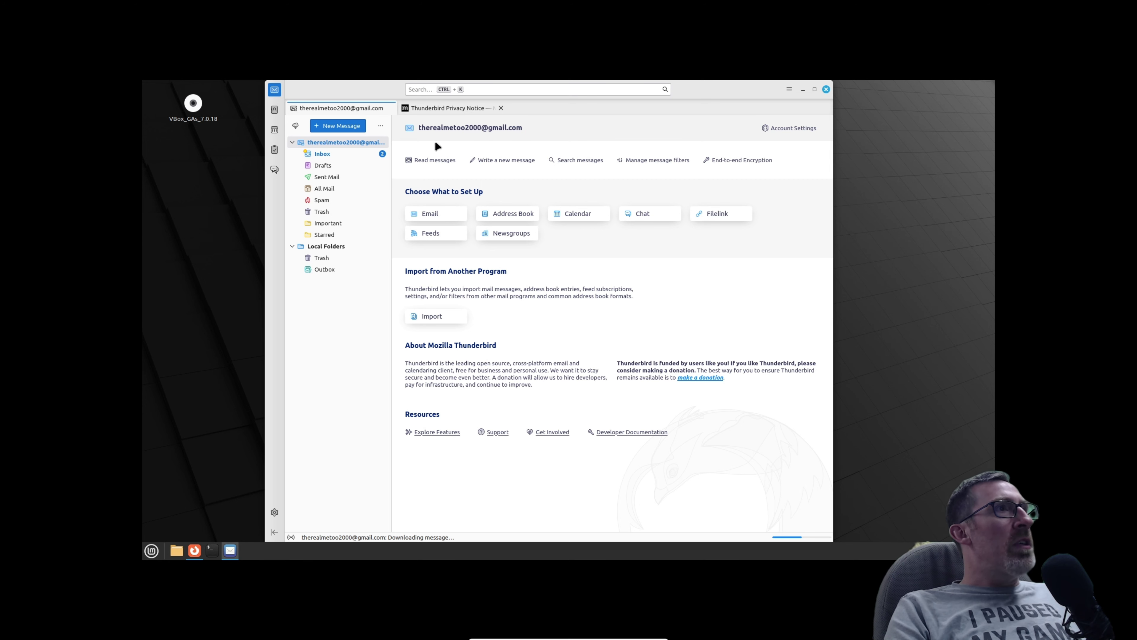
{"action": "left_click", "coordinate": [826, 89]}
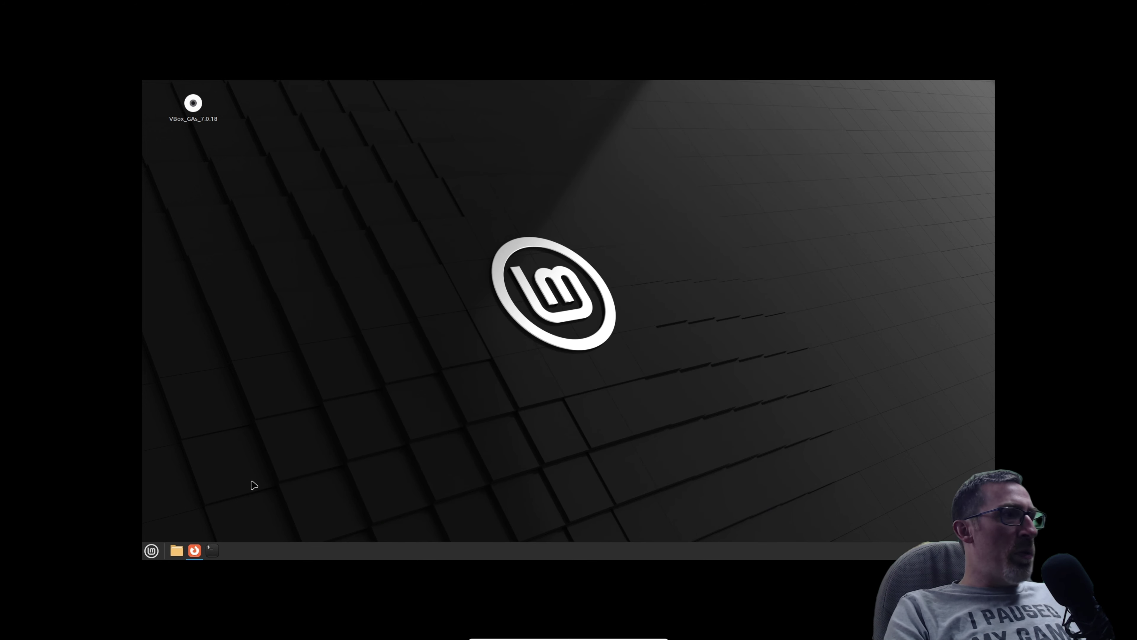
Restore the Firefox Gmail window, then launch LibreOffice Writer from the Office menu category.
{"action": "left_click", "coordinate": [195, 550]}
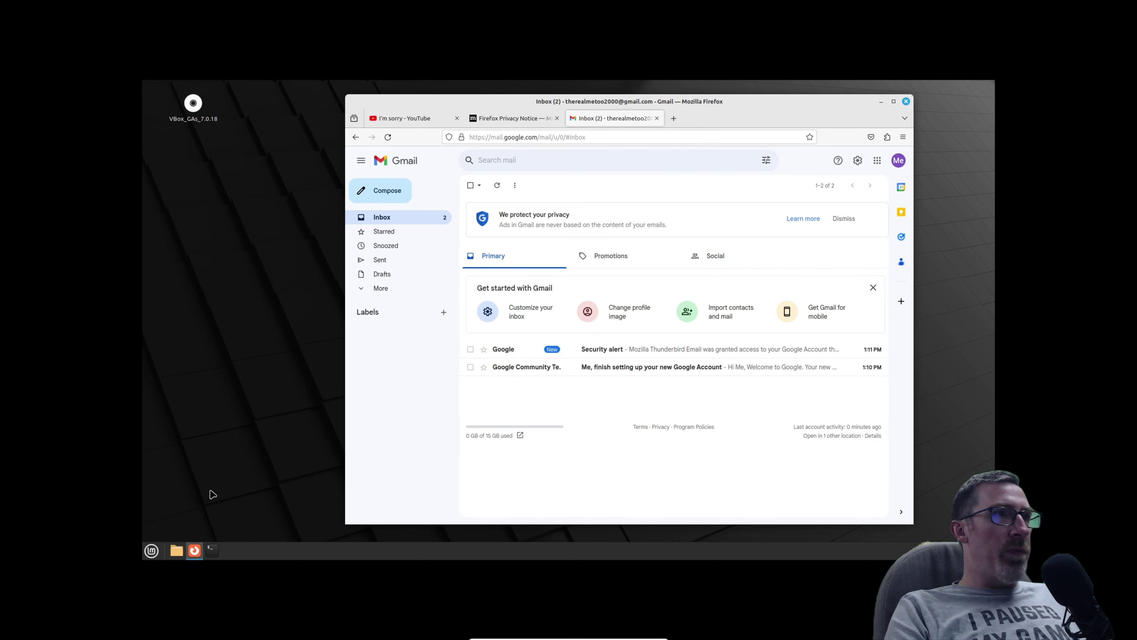
{"action": "left_click", "coordinate": [151, 551]}
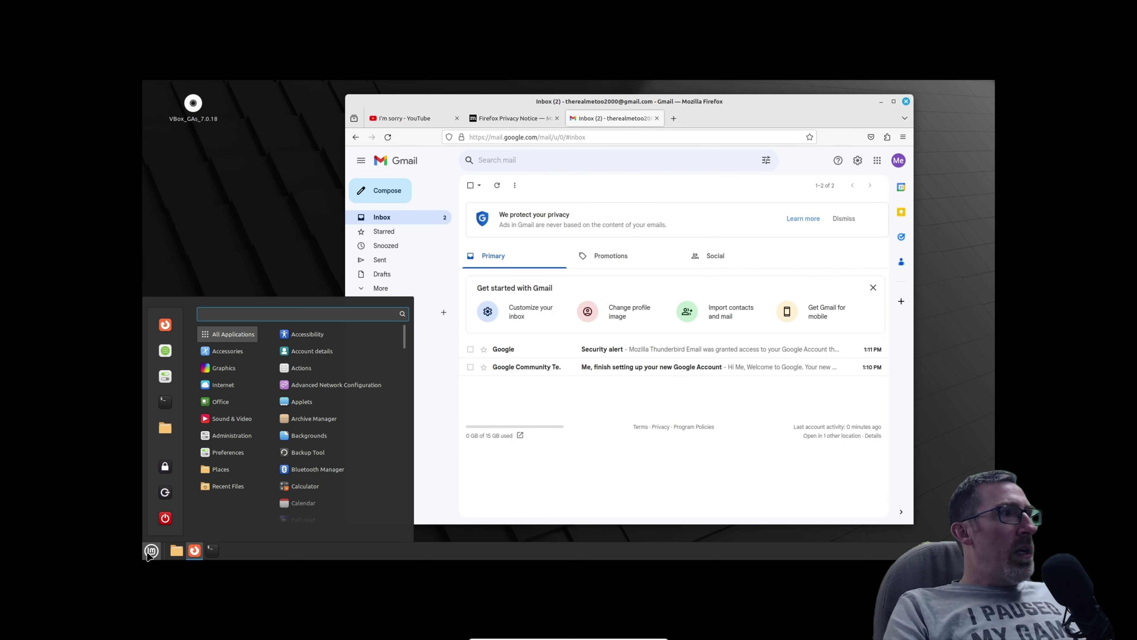
{"action": "mouse_move", "coordinate": [223, 406]}
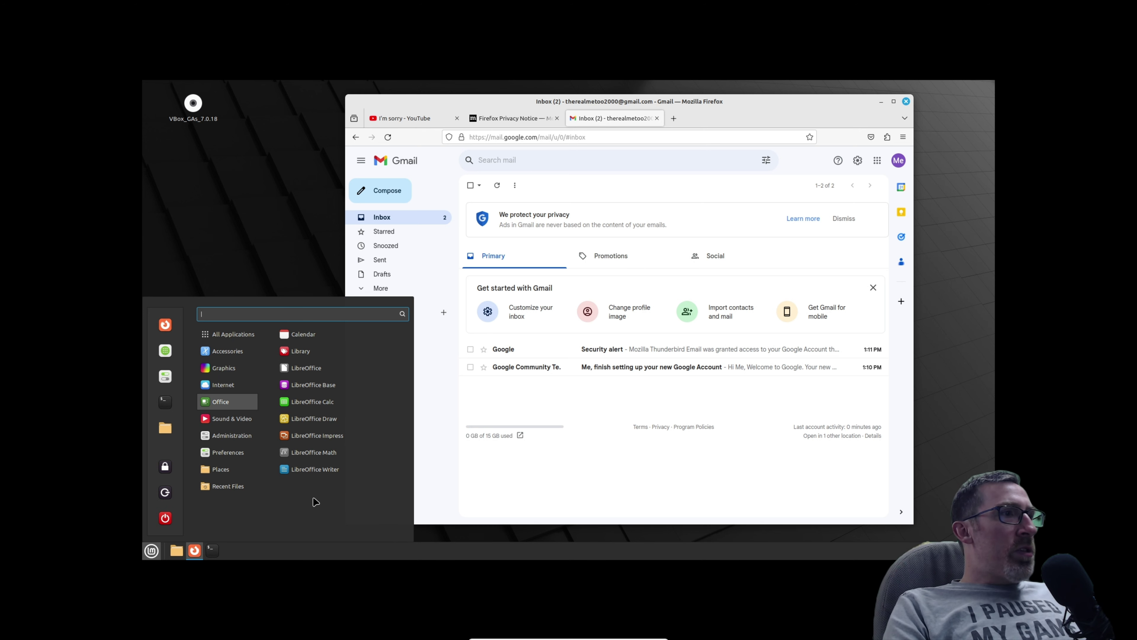
{"action": "left_click", "coordinate": [313, 469]}
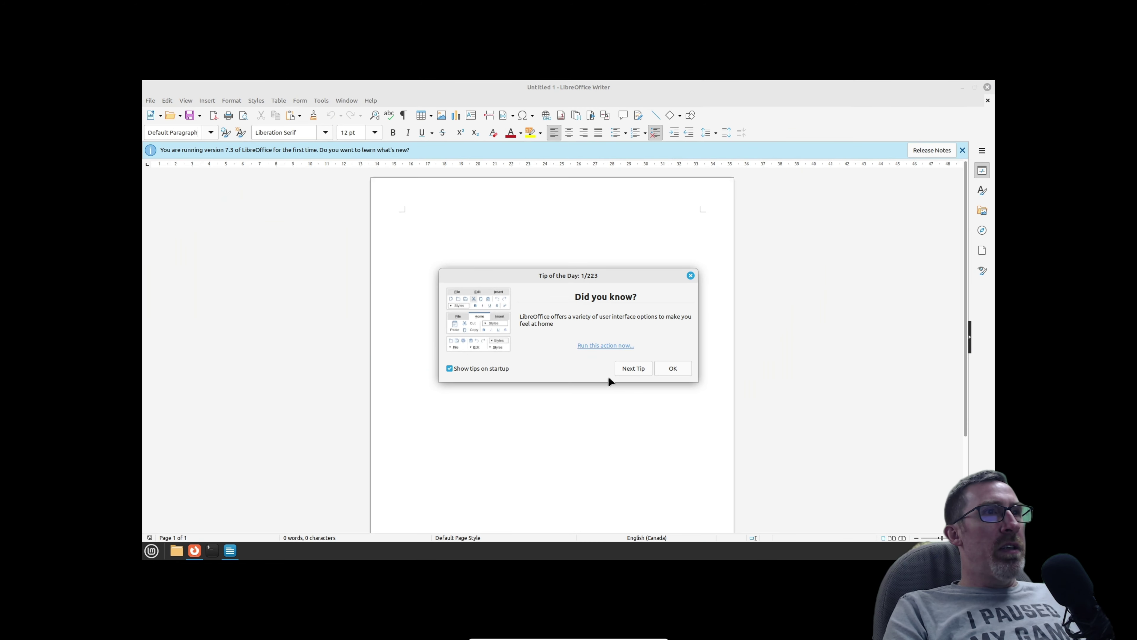
Dismiss the Tip of the Day and type the sample line 'Test words etc.' in the document.
{"action": "left_click", "coordinate": [671, 368]}
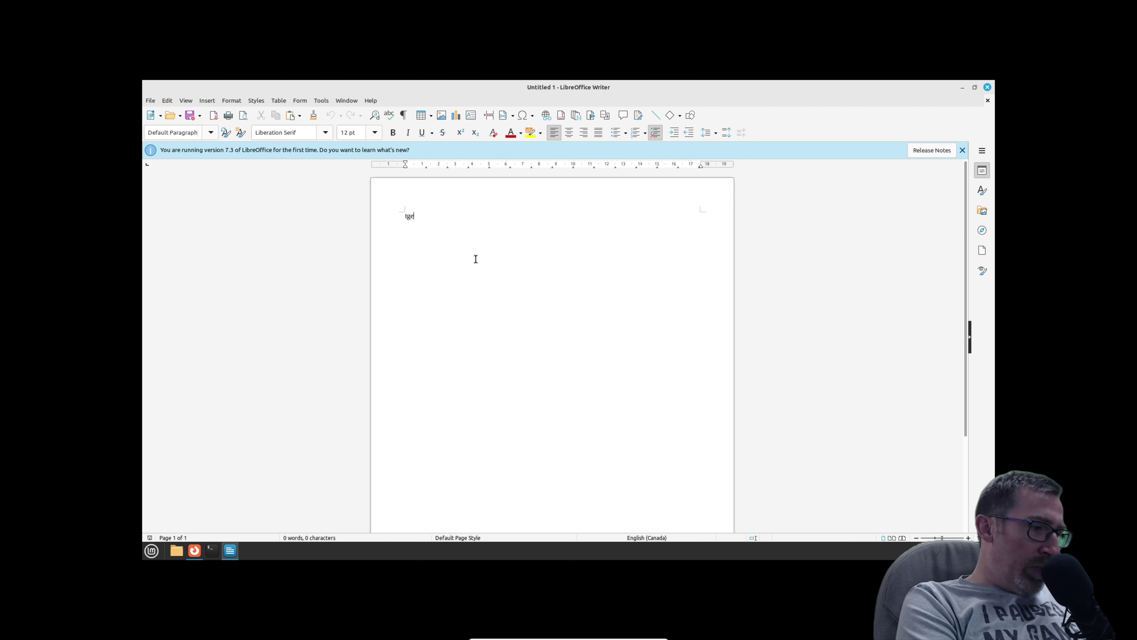
{"action": "type", "text": "st wor"}
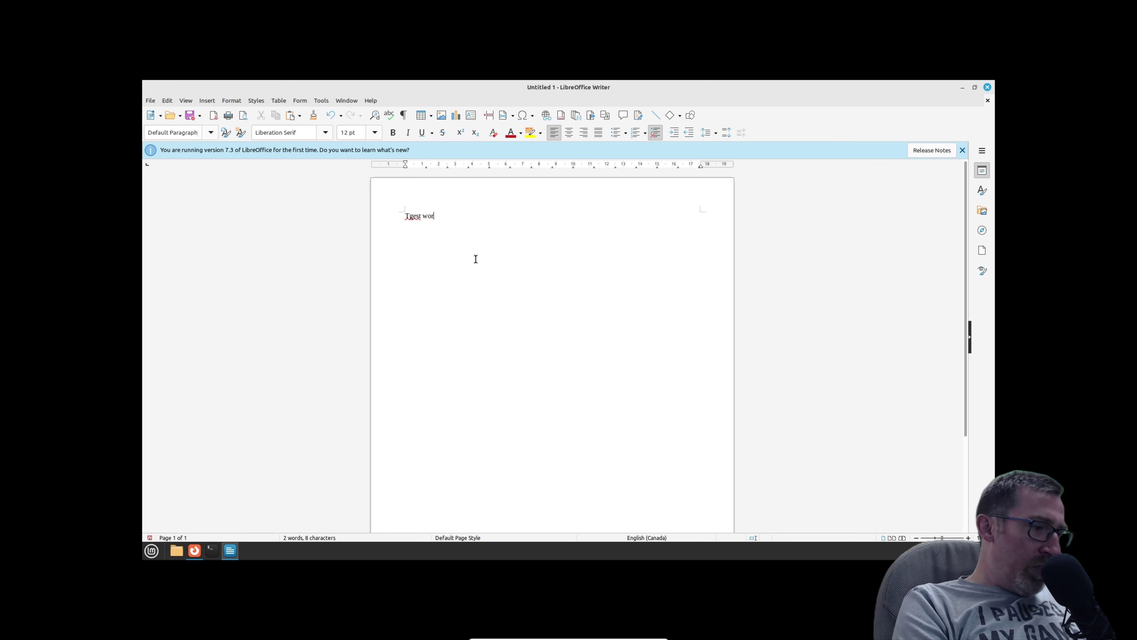
{"action": "type", "text": "ds etc.,..."}
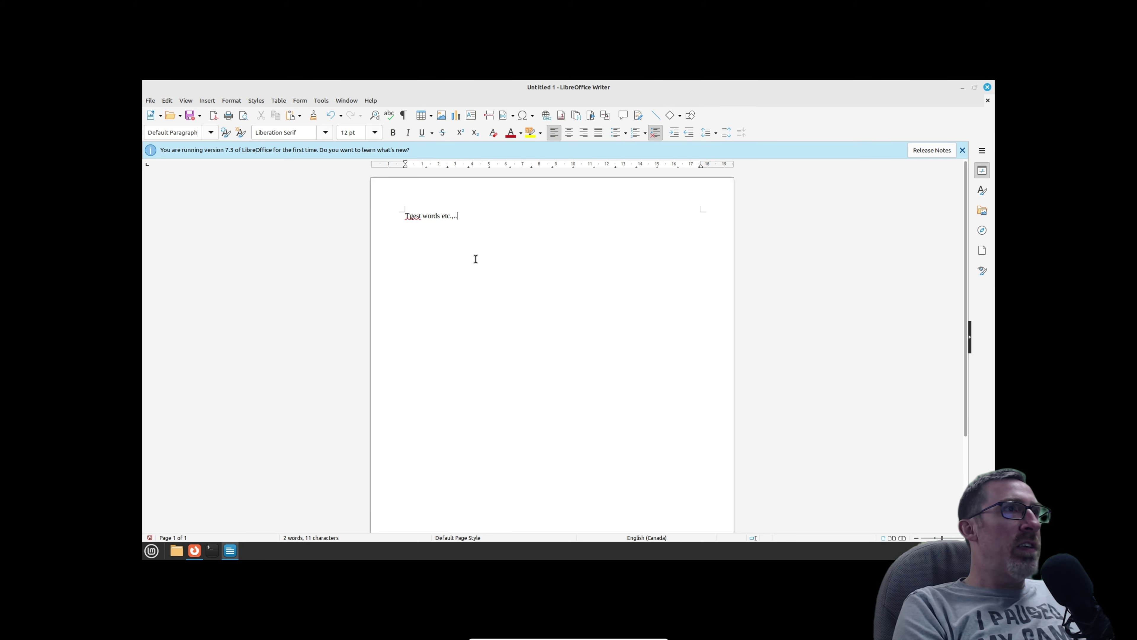
Delete the stray letter so the line reads 'Test words etc.', and close the Update Manager.
{"action": "left_click", "coordinate": [413, 217]}
{"action": "key", "text": "BackSpace"}
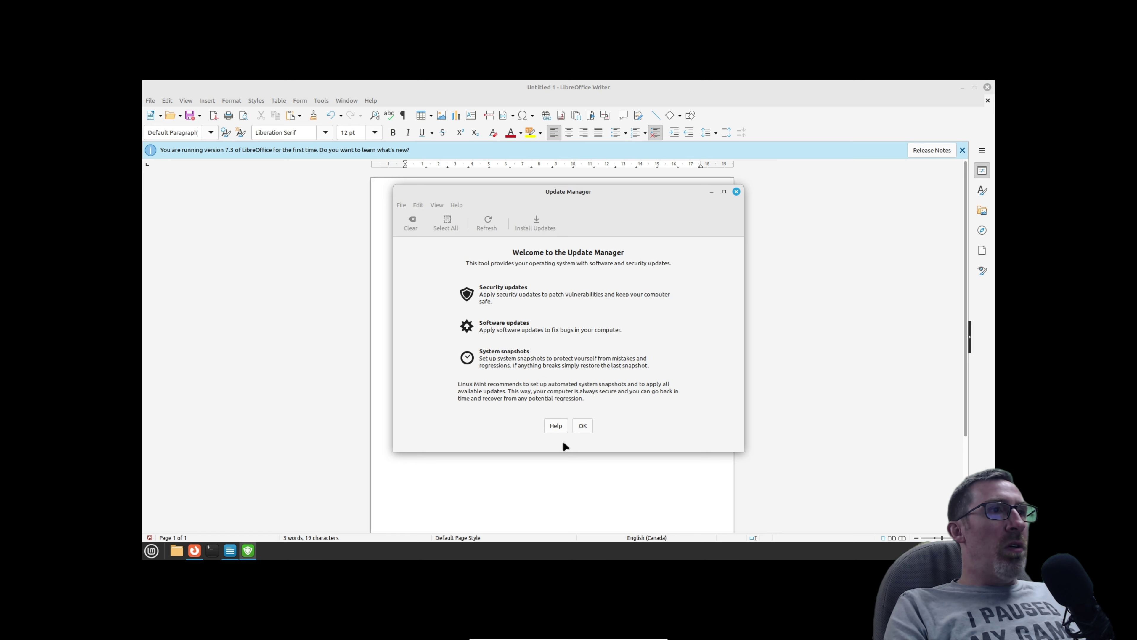
{"action": "left_click_drag", "start_coordinate": [566, 191], "coordinate": [653, 202]}
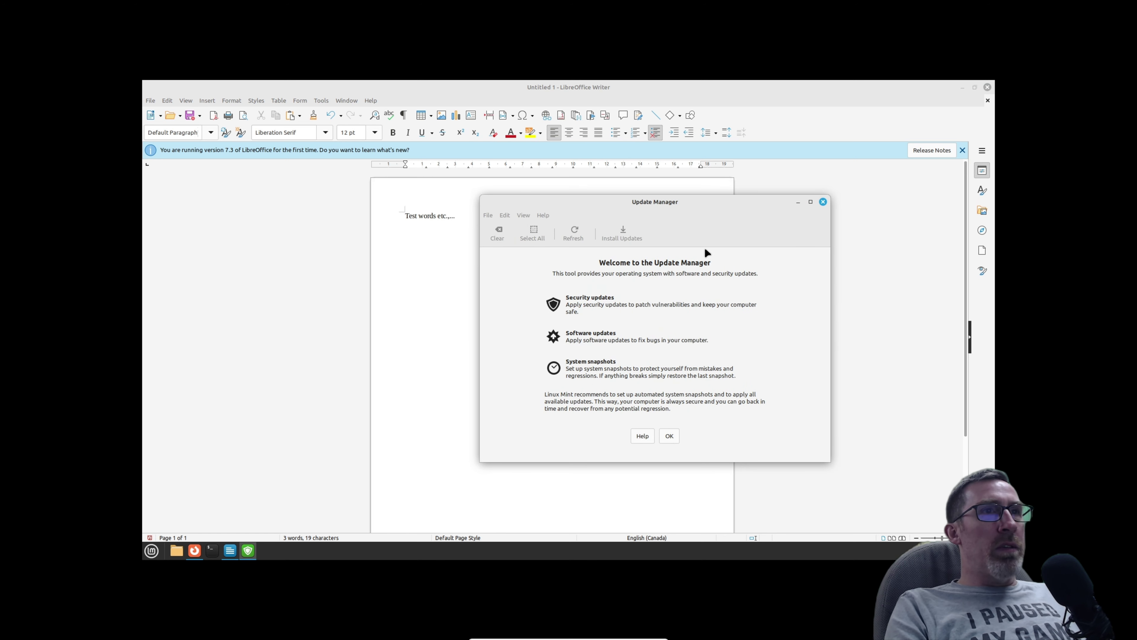
{"action": "left_click", "coordinate": [823, 202]}
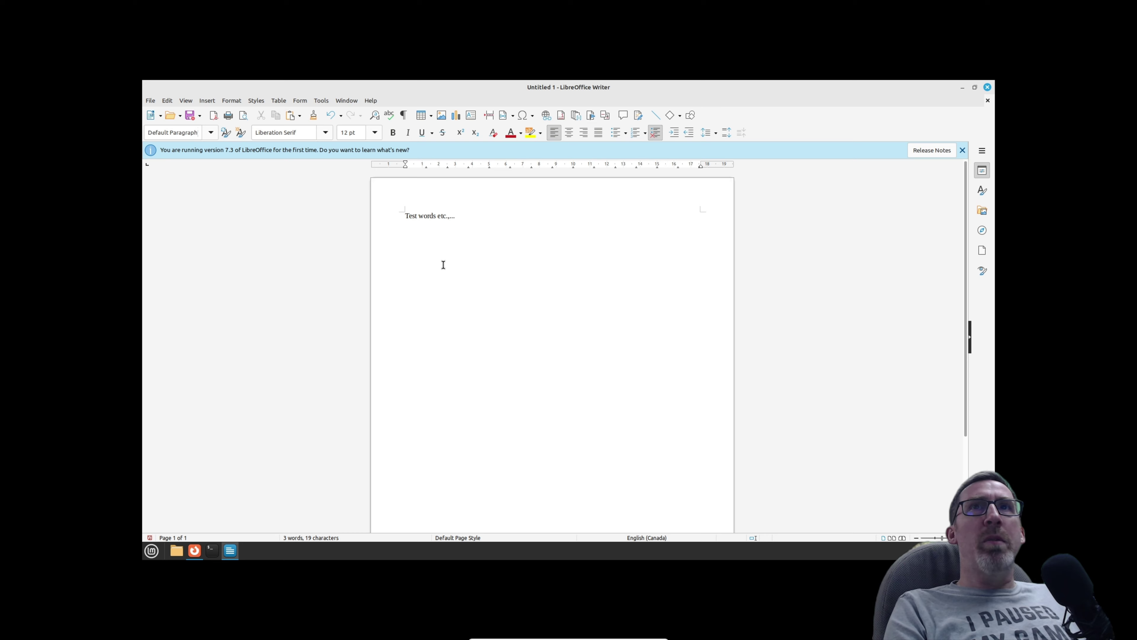
{"action": "left_click", "coordinate": [150, 101]}
{"action": "left_click", "coordinate": [172, 233]}
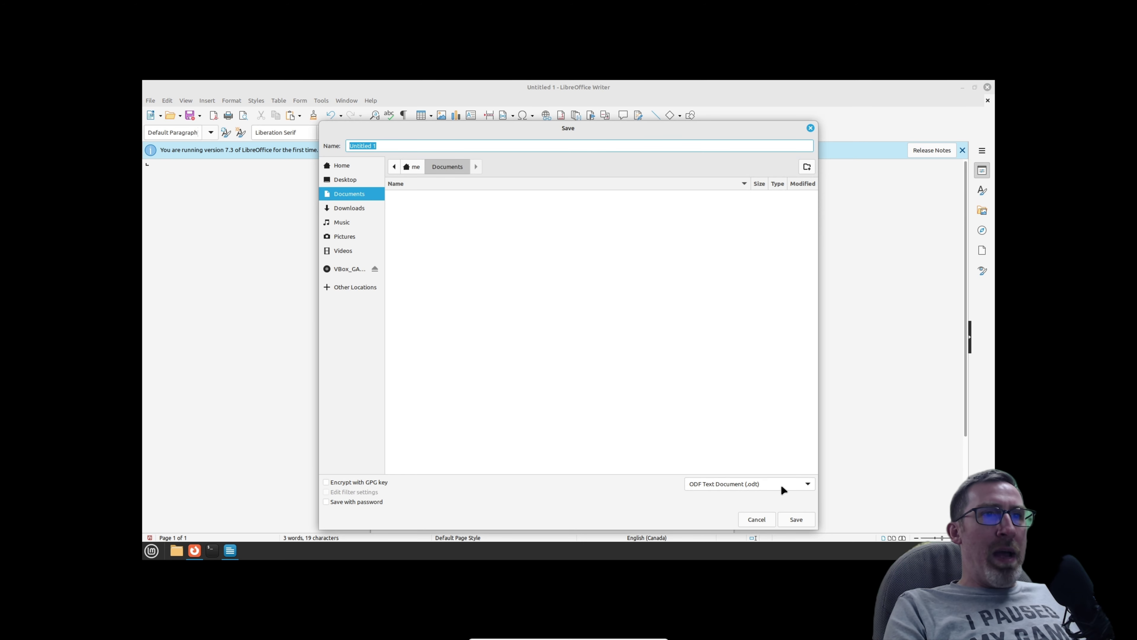
{"action": "left_click", "coordinate": [776, 483]}
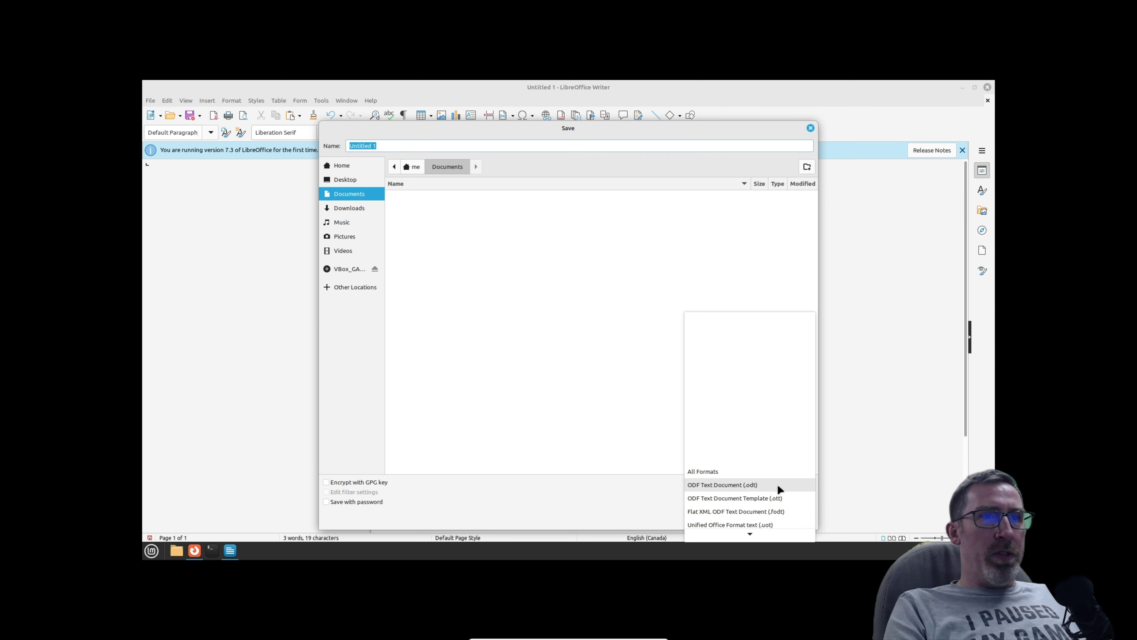
{"action": "scroll", "coordinate": [774, 452], "scroll_direction": "down", "scroll_amount": 3}
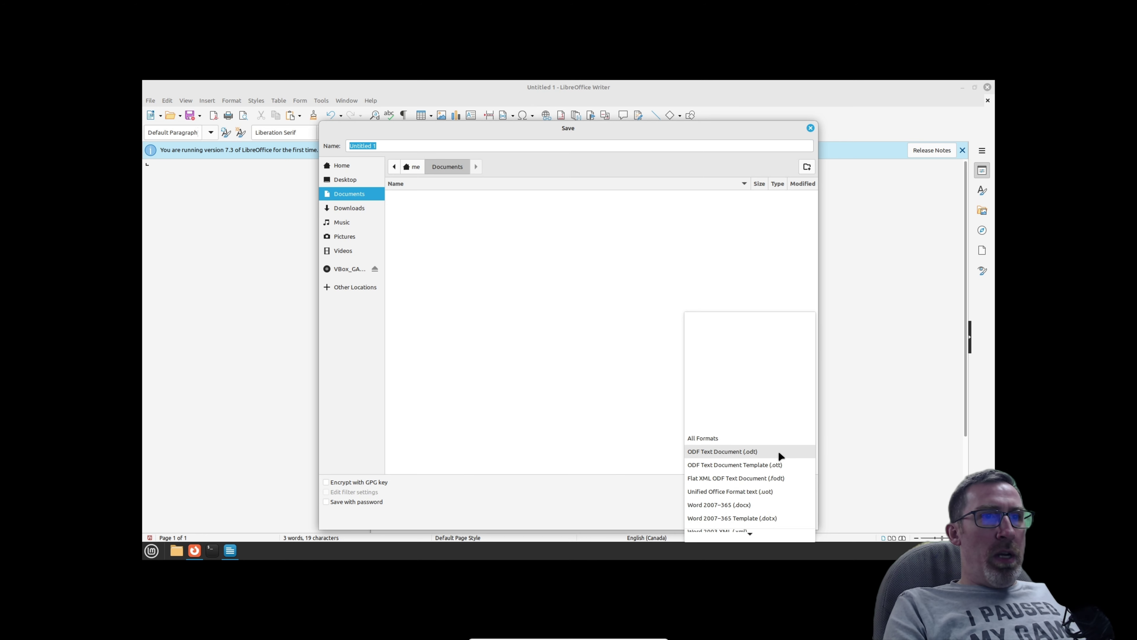
{"action": "scroll", "coordinate": [780, 453], "scroll_direction": "down", "scroll_amount": 1}
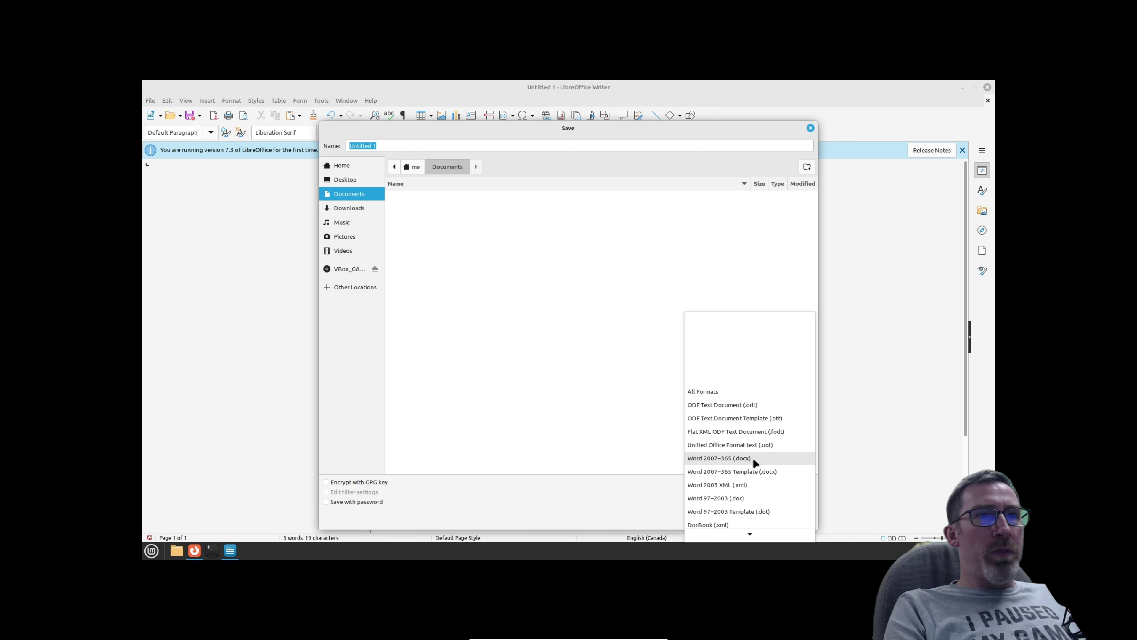
{"action": "left_click", "coordinate": [809, 124]}
{"action": "left_click", "coordinate": [809, 128]}
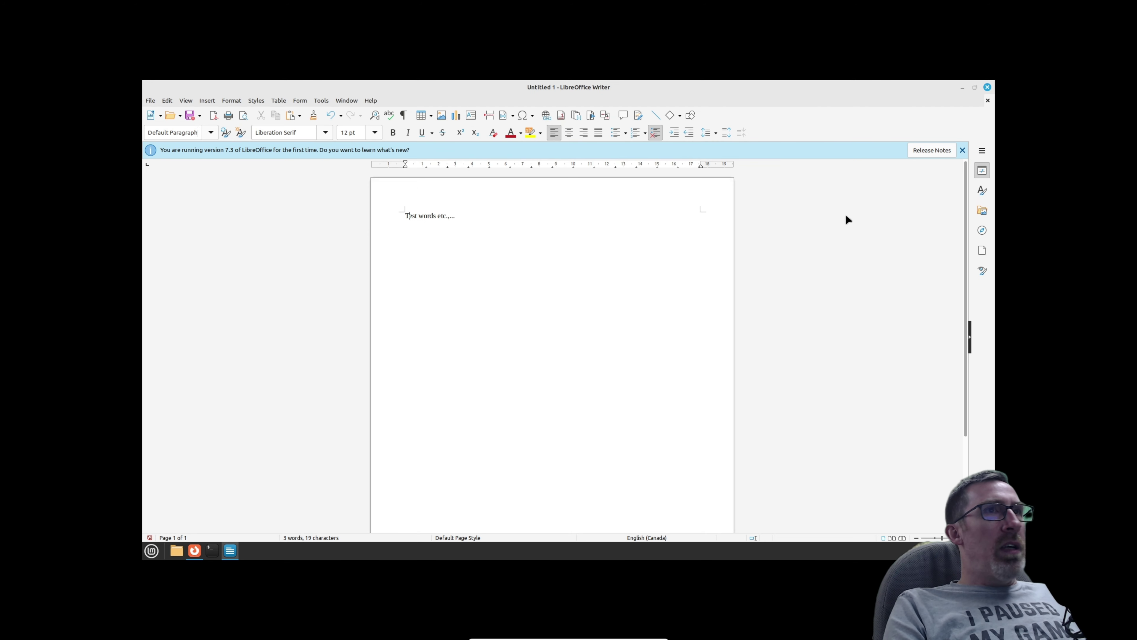
Close Writer and discard the unsaved test document with Don't Save.
{"action": "left_click", "coordinate": [988, 88]}
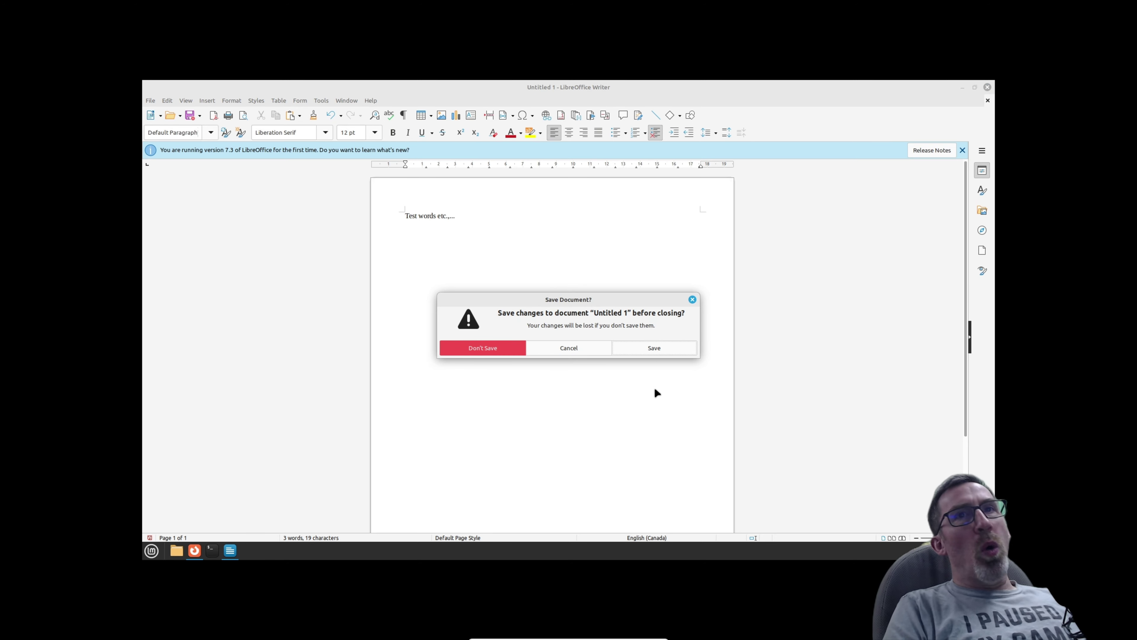
{"action": "left_click", "coordinate": [476, 348]}
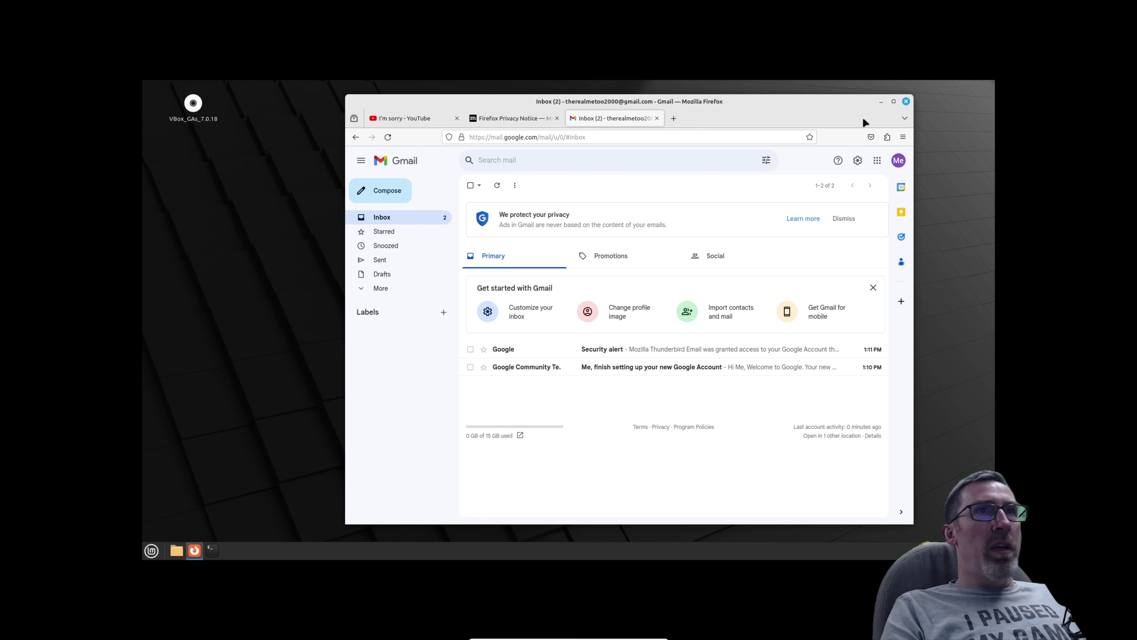
Close Firefox and launch the Files manager from the Accessories menu category.
{"action": "left_click", "coordinate": [905, 101]}
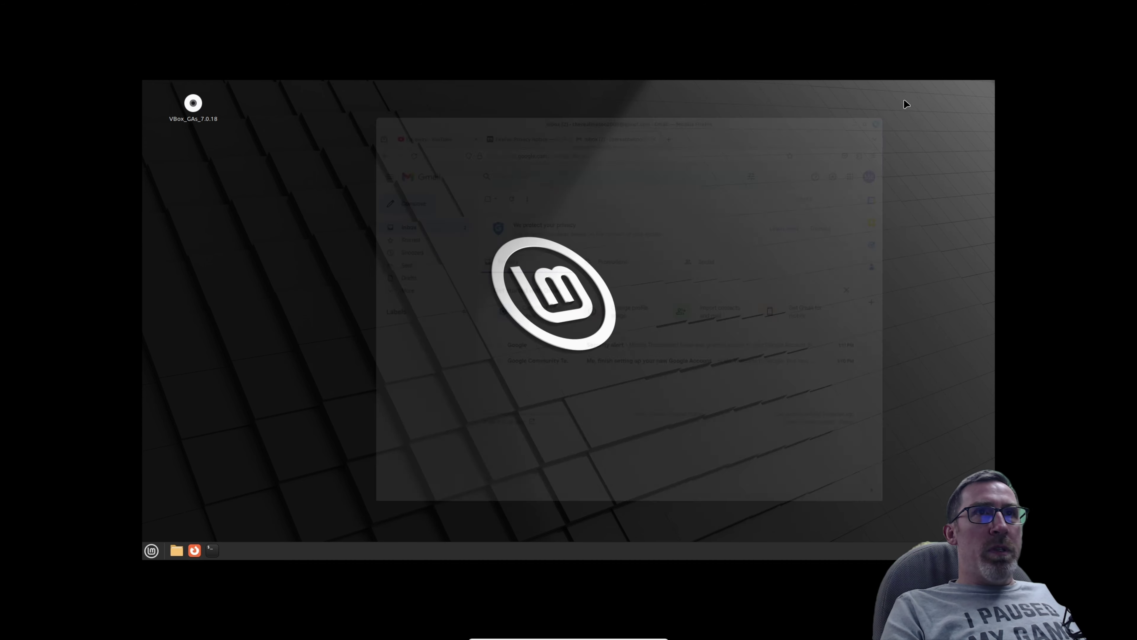
{"action": "left_click", "coordinate": [152, 550]}
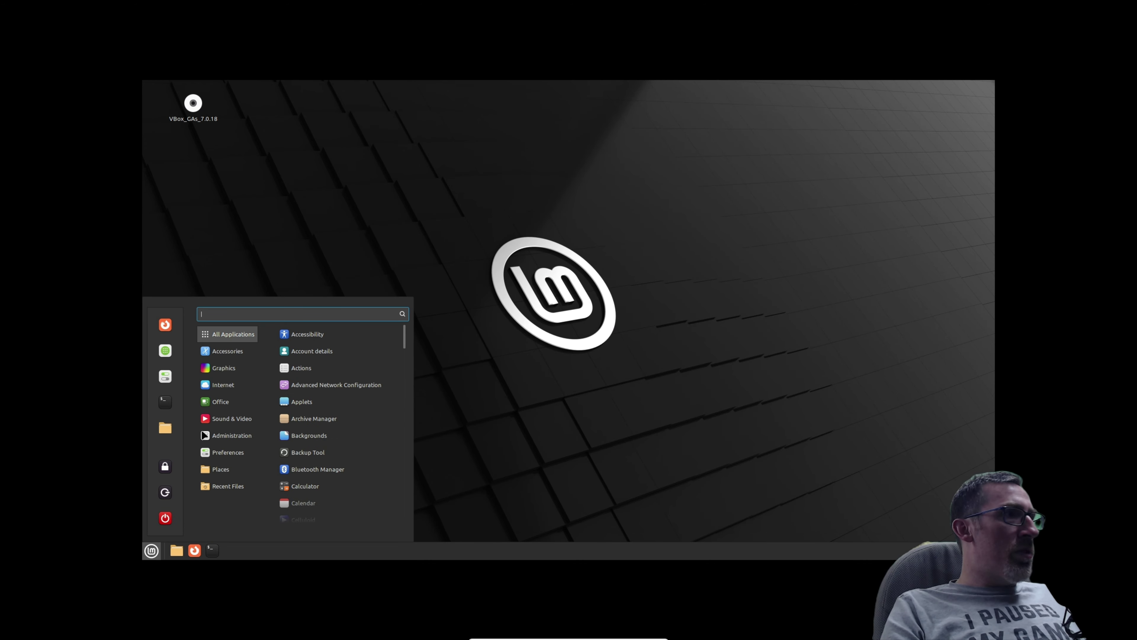
{"action": "mouse_move", "coordinate": [224, 367]}
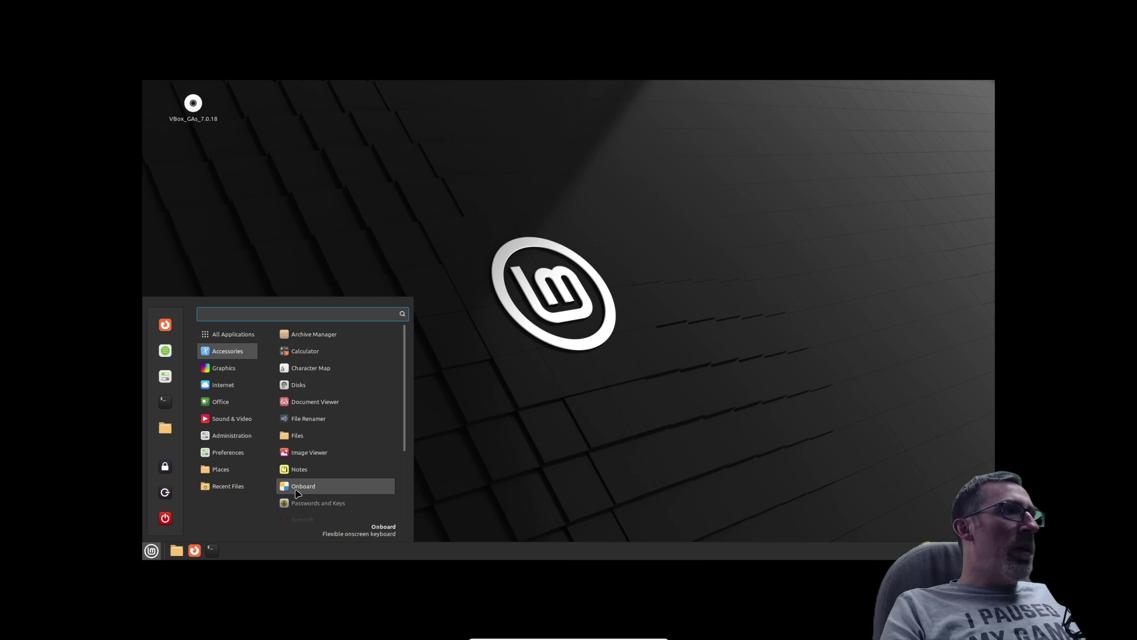
{"action": "left_click", "coordinate": [297, 435]}
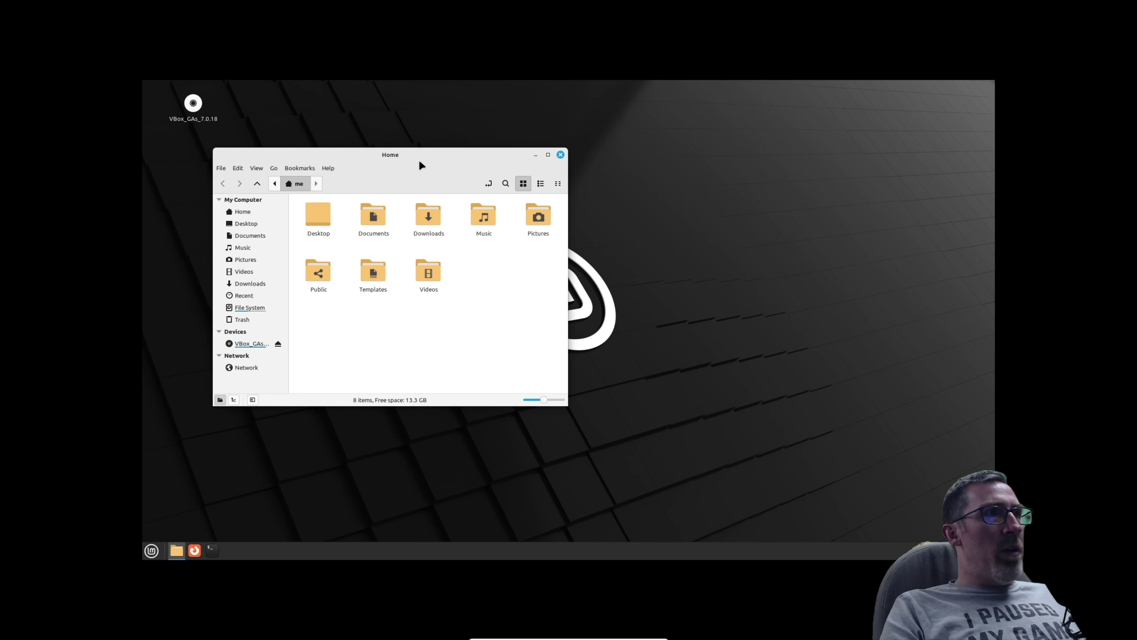
Reposition the Home window and show its folders as a detailed list with size, type and date columns.
{"action": "left_click_drag", "start_coordinate": [416, 155], "coordinate": [761, 134]}
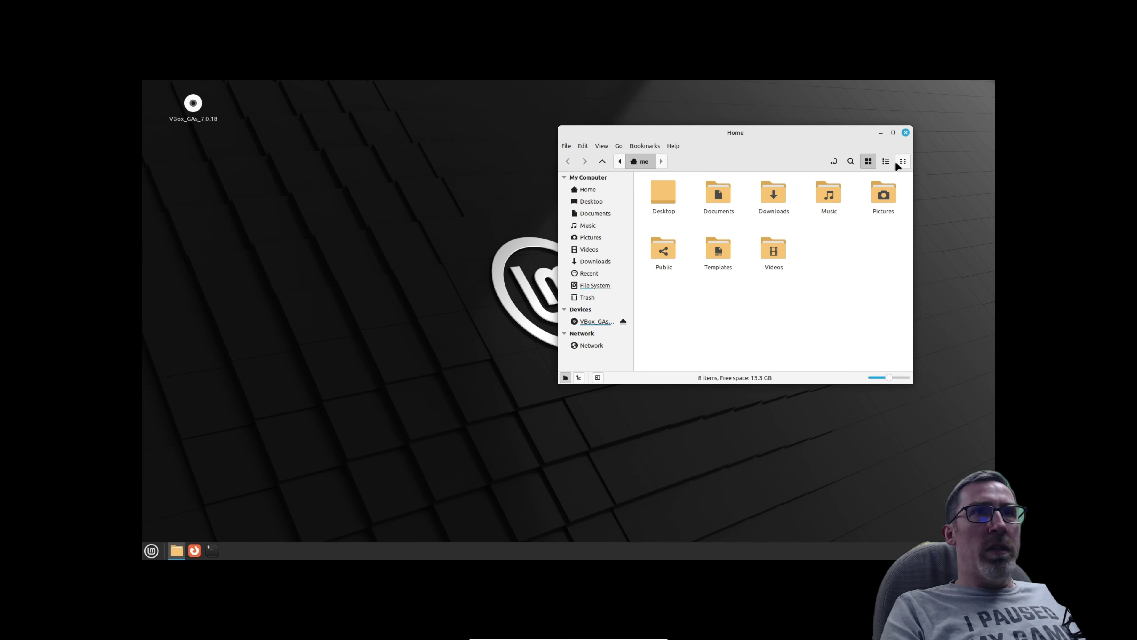
{"action": "left_click", "coordinate": [886, 162]}
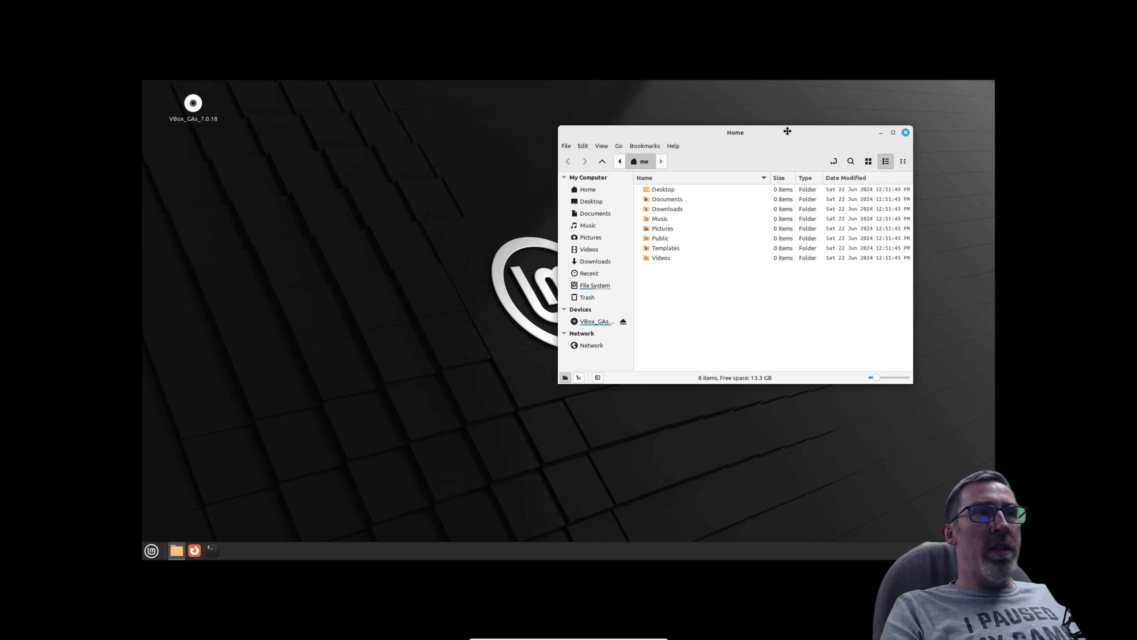
{"action": "left_click_drag", "start_coordinate": [790, 132], "coordinate": [763, 120]}
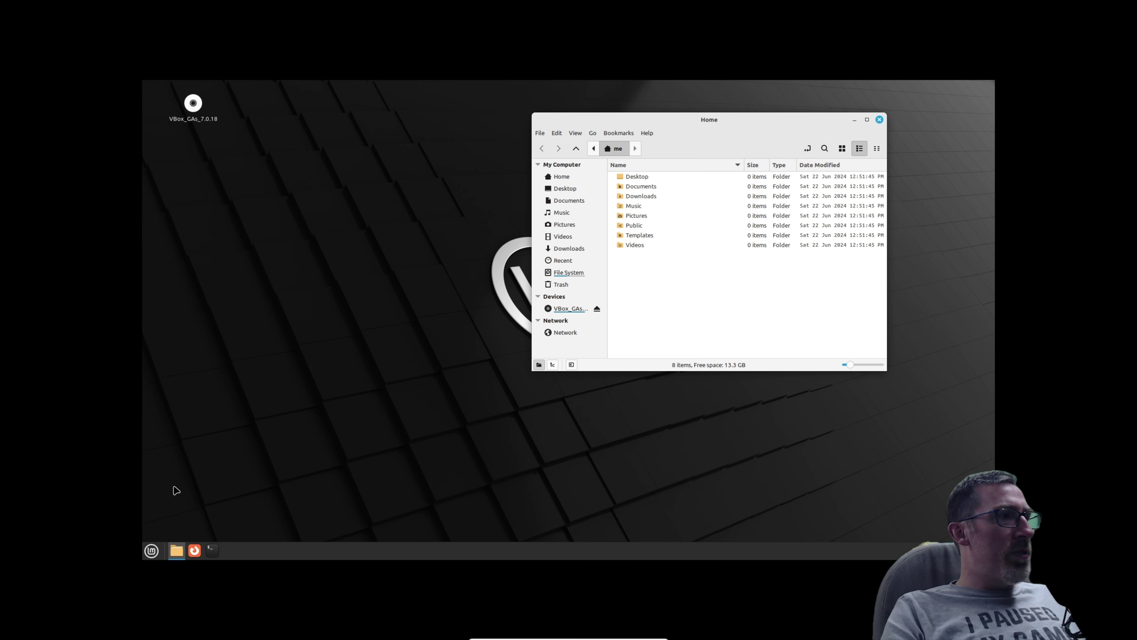
Launch Software Manager from the Administration category of the Cinnamon menu.
{"action": "left_click", "coordinate": [152, 550]}
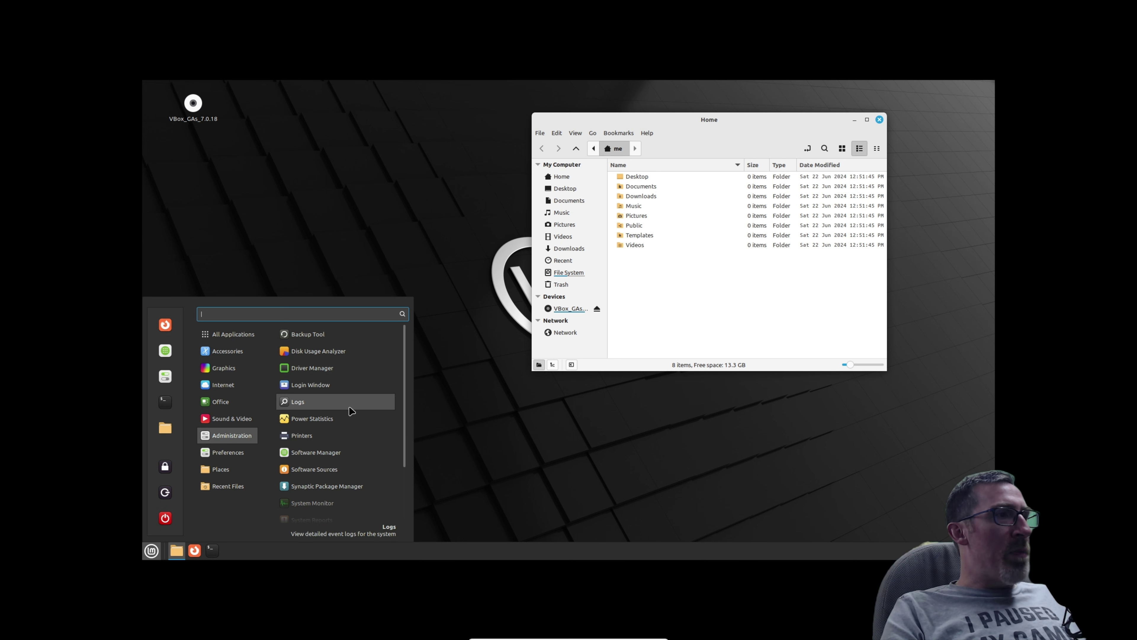
{"action": "scroll", "coordinate": [351, 411], "scroll_direction": "down", "scroll_amount": 1}
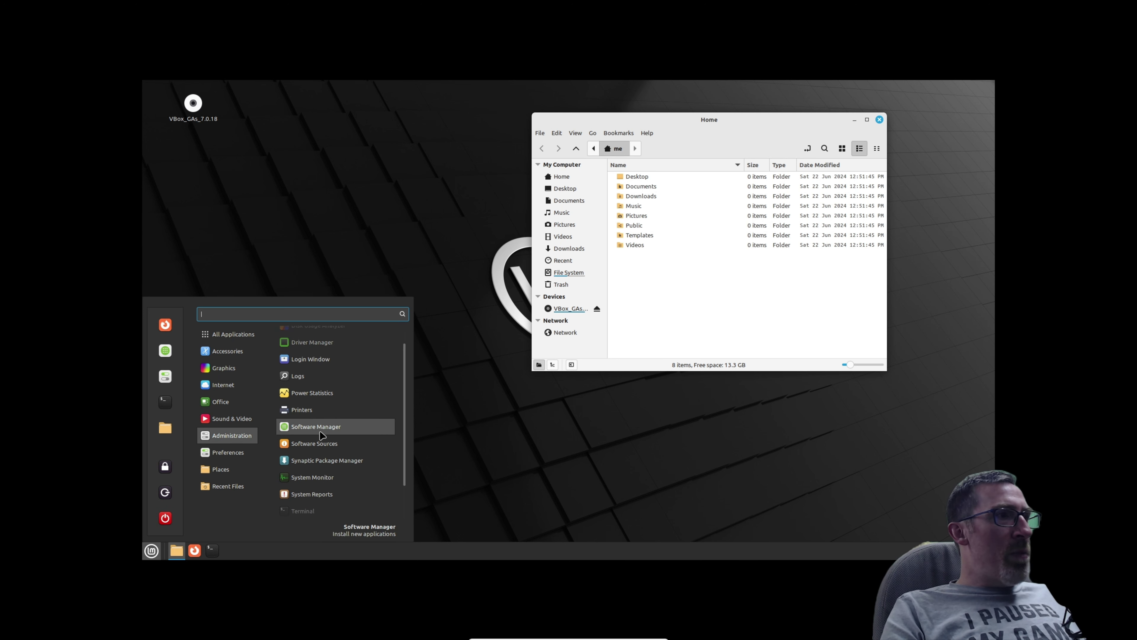
{"action": "scroll", "coordinate": [320, 475], "scroll_direction": "down", "scroll_amount": 1}
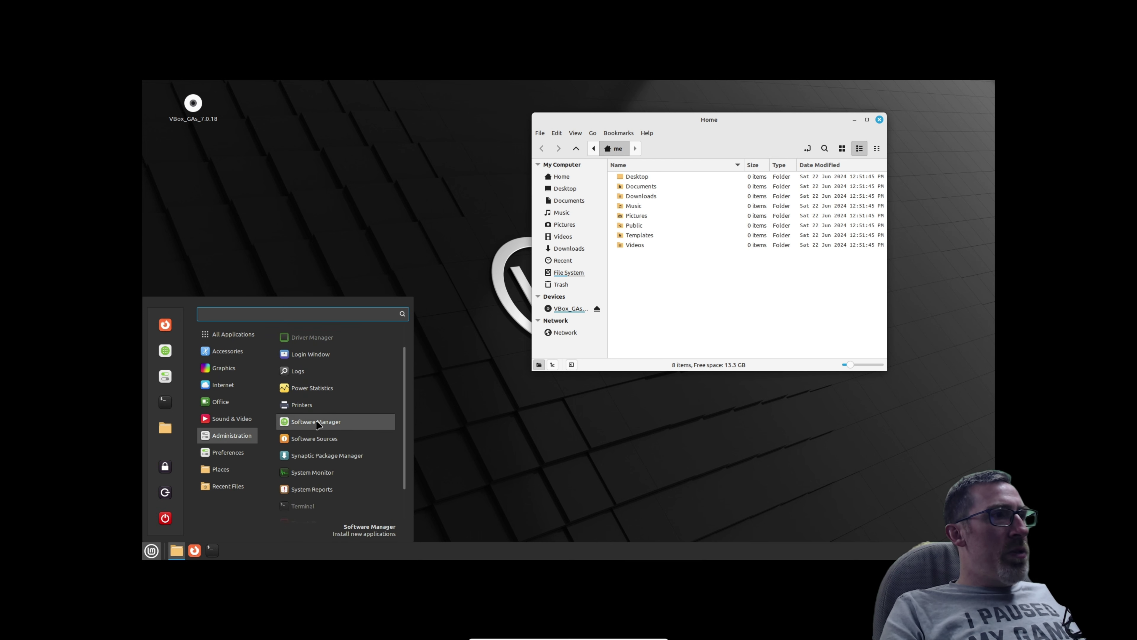
{"action": "left_click", "coordinate": [300, 424]}
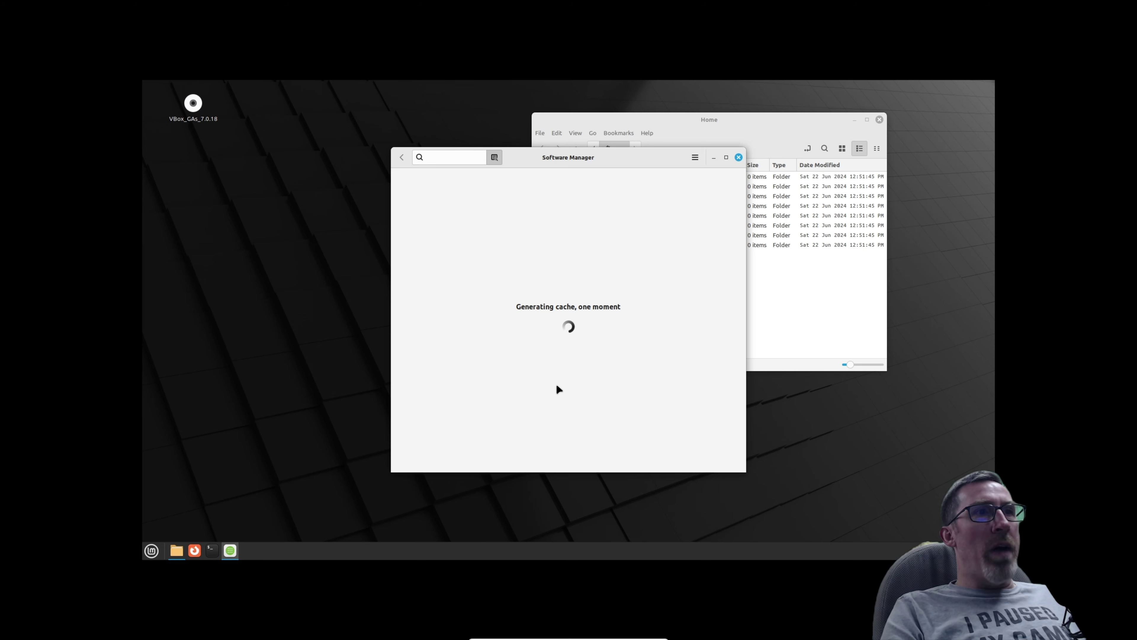
Open a Terminal and move it to the lower left while Software Manager builds its cache.
{"action": "left_click", "coordinate": [212, 550]}
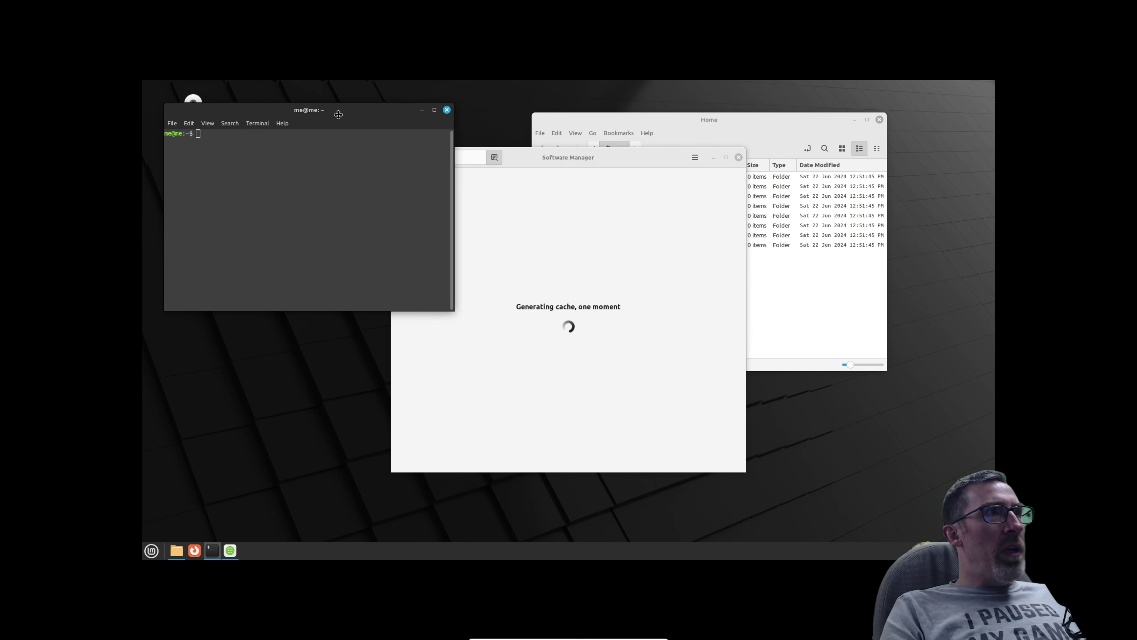
{"action": "left_click_drag", "start_coordinate": [334, 127], "coordinate": [333, 300]}
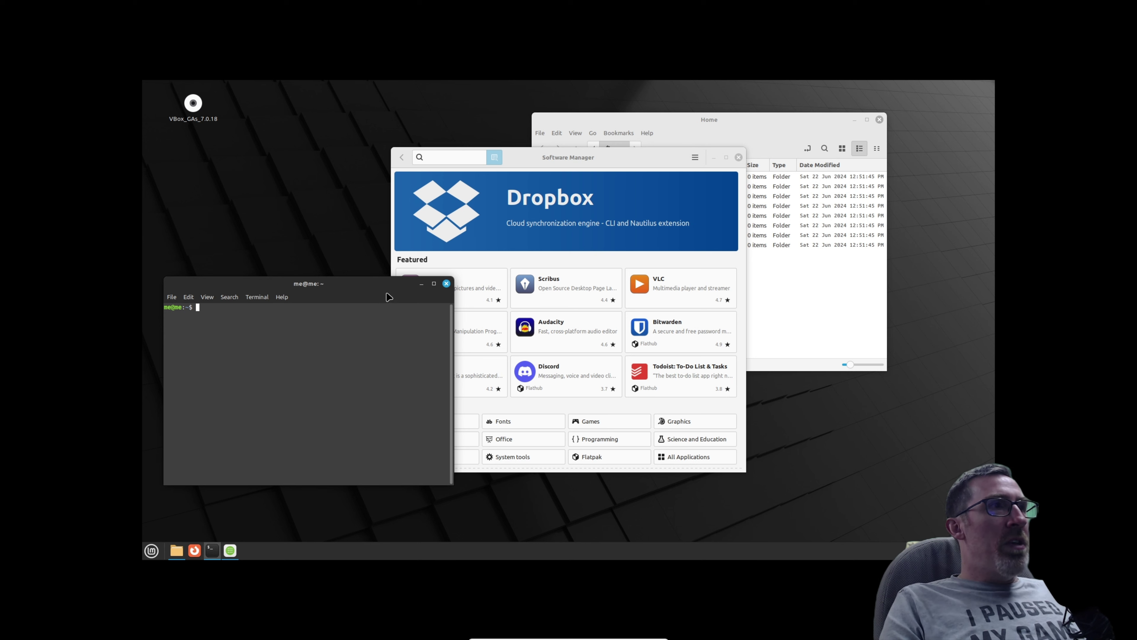
Close the terminal, enlarge Software Manager to show Top Rated apps, and open Discord's details page.
{"action": "left_click", "coordinate": [446, 283]}
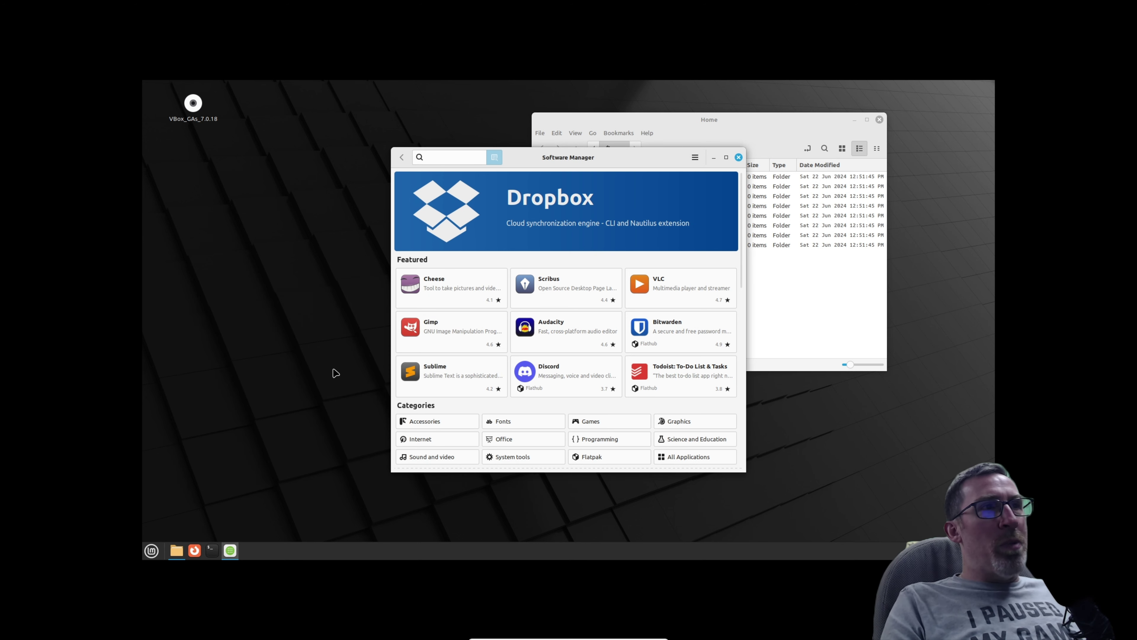
{"action": "left_click_drag", "start_coordinate": [609, 157], "coordinate": [581, 131]}
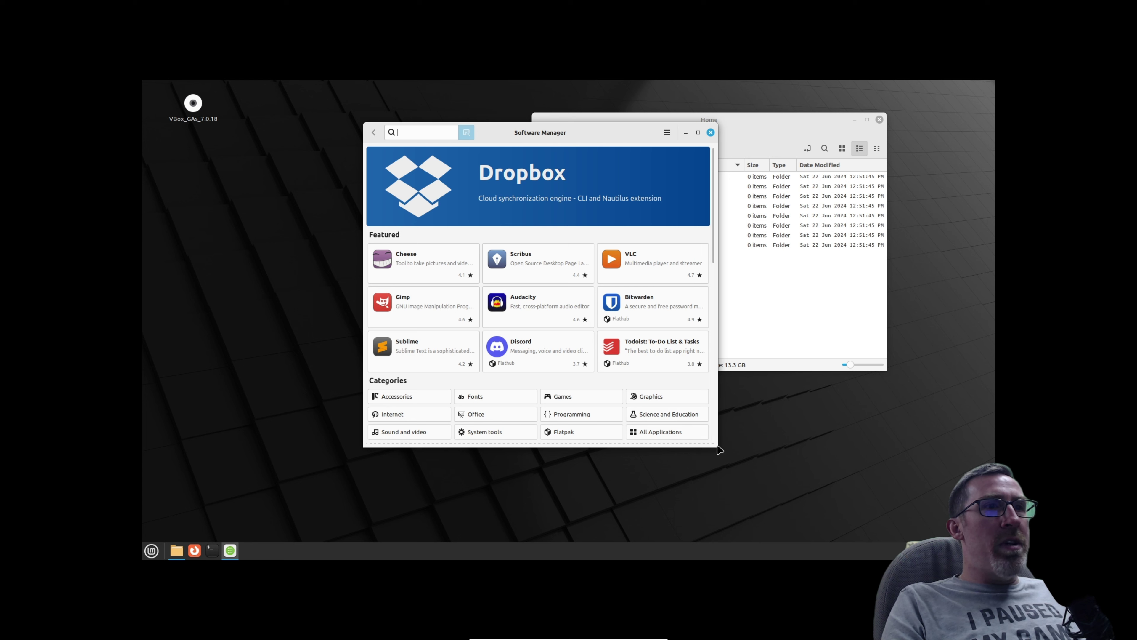
{"action": "left_click_drag", "start_coordinate": [716, 446], "coordinate": [854, 527]}
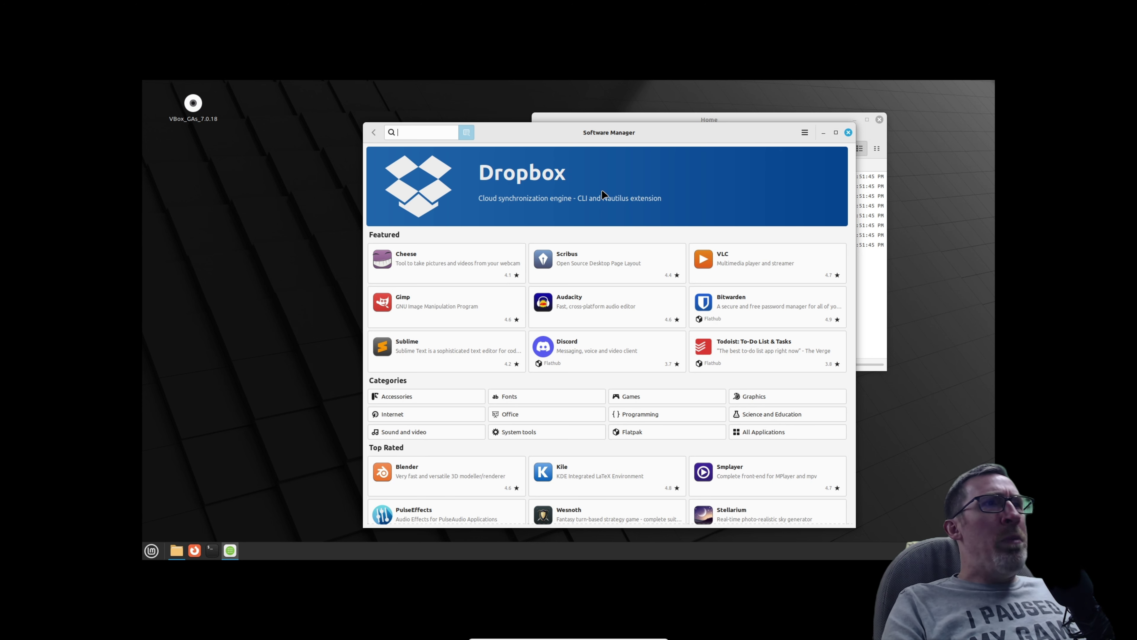
{"action": "left_click_drag", "start_coordinate": [694, 128], "coordinate": [638, 117]}
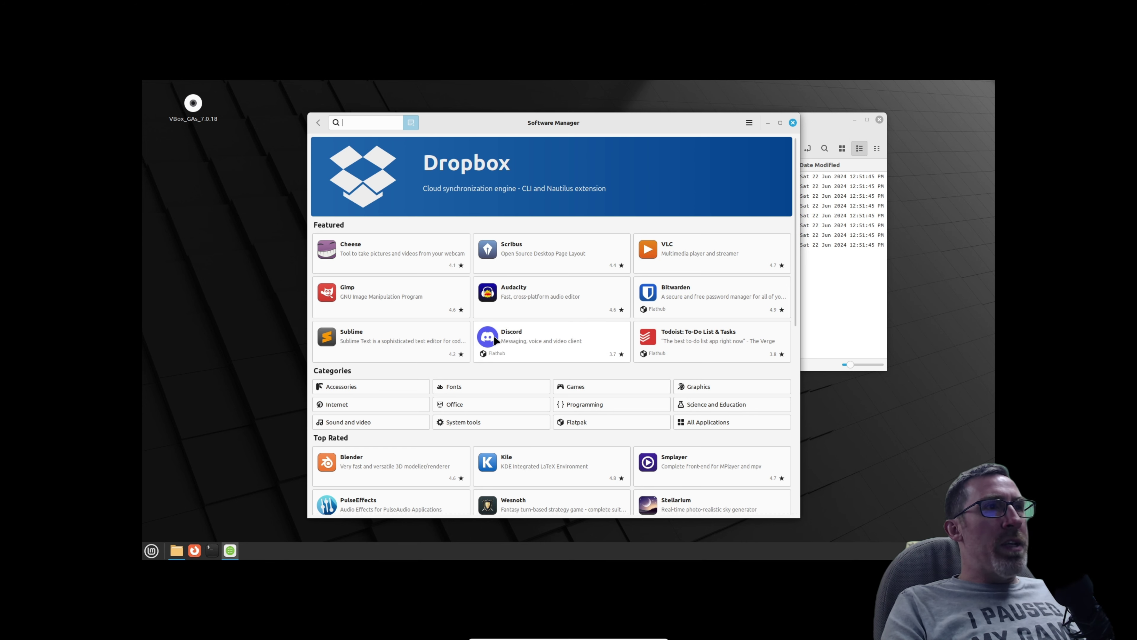
{"action": "left_click", "coordinate": [498, 344]}
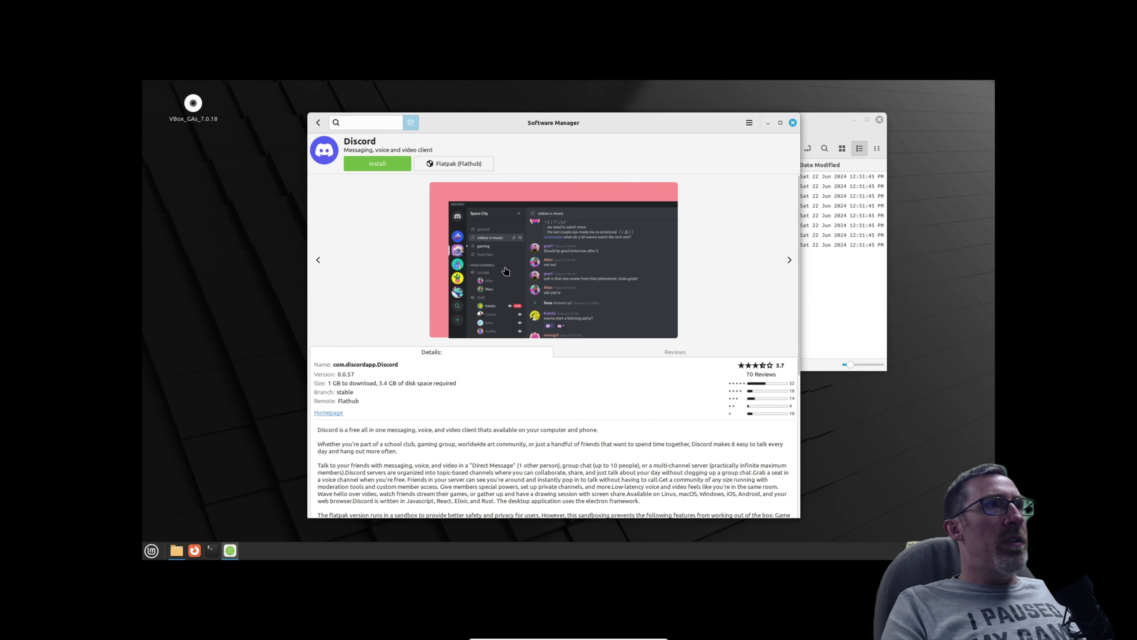
Install the Discord Flatpak, accepting its additional freedesktop runtime packages.
{"action": "left_click", "coordinate": [378, 163]}
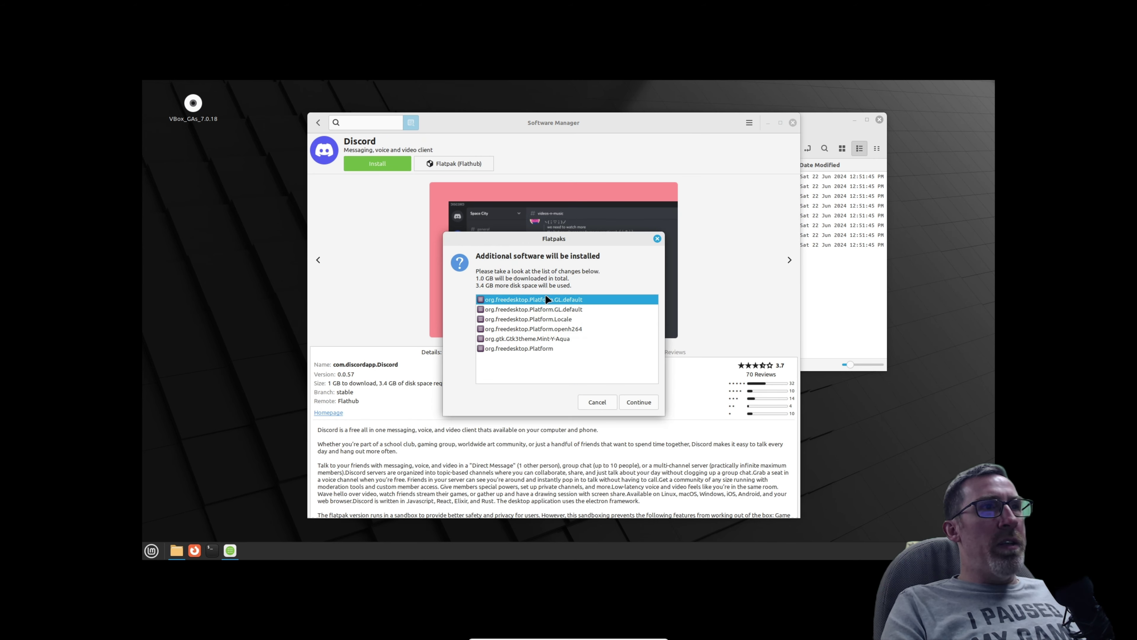
{"action": "left_click", "coordinate": [643, 402]}
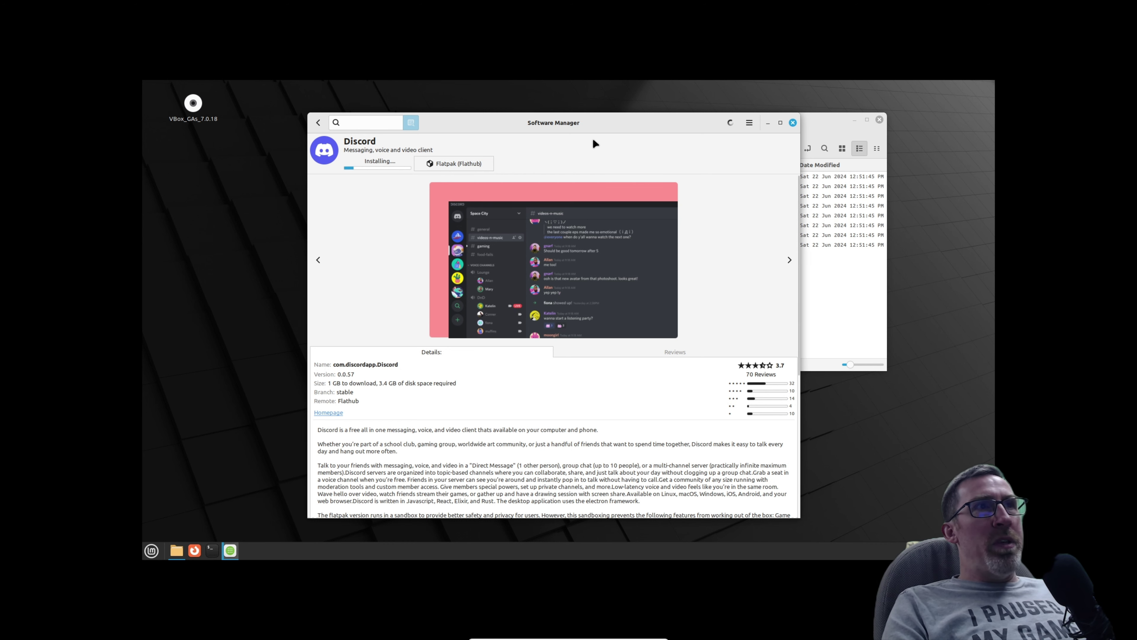
Browse the Mint menu categories while Discord installs, then close the menu.
{"action": "left_click", "coordinate": [152, 550]}
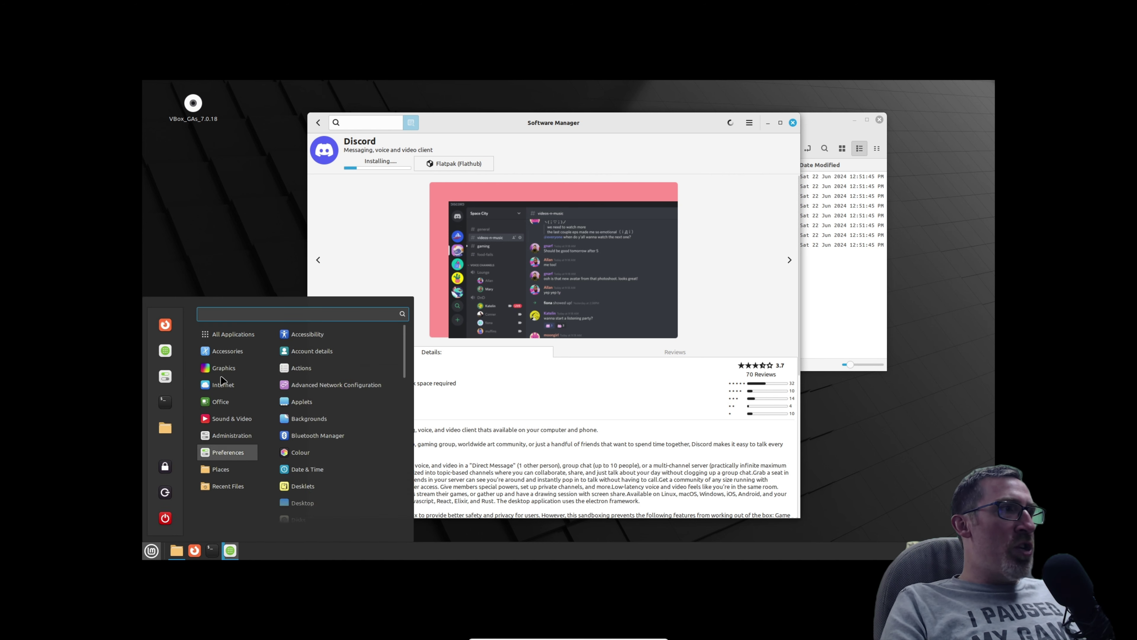
{"action": "mouse_move", "coordinate": [220, 403]}
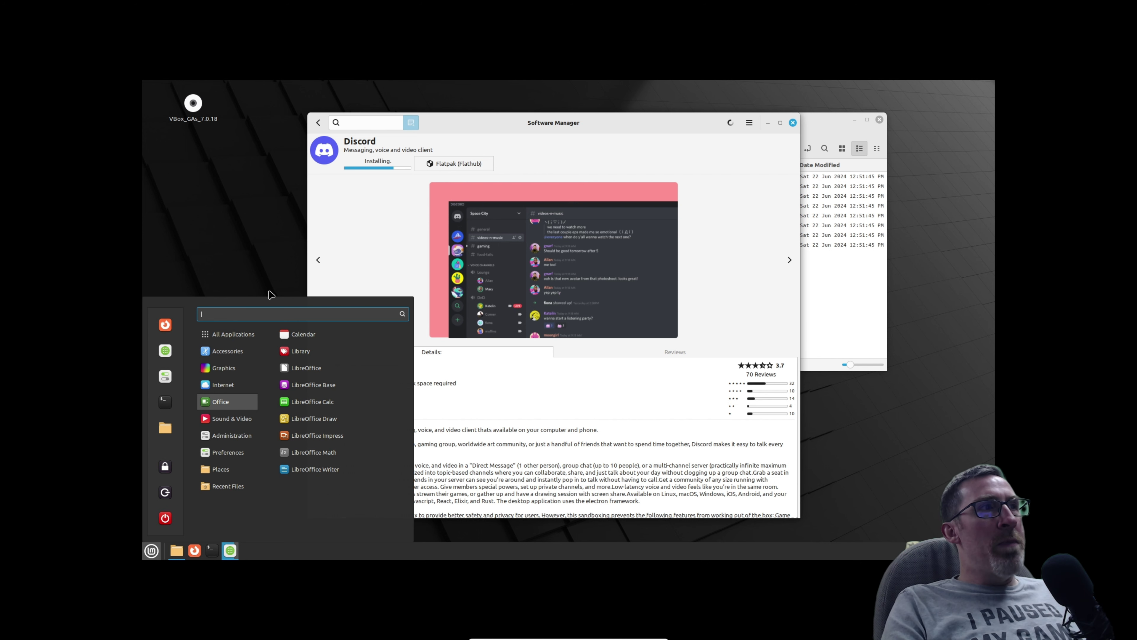
{"action": "mouse_move", "coordinate": [231, 486]}
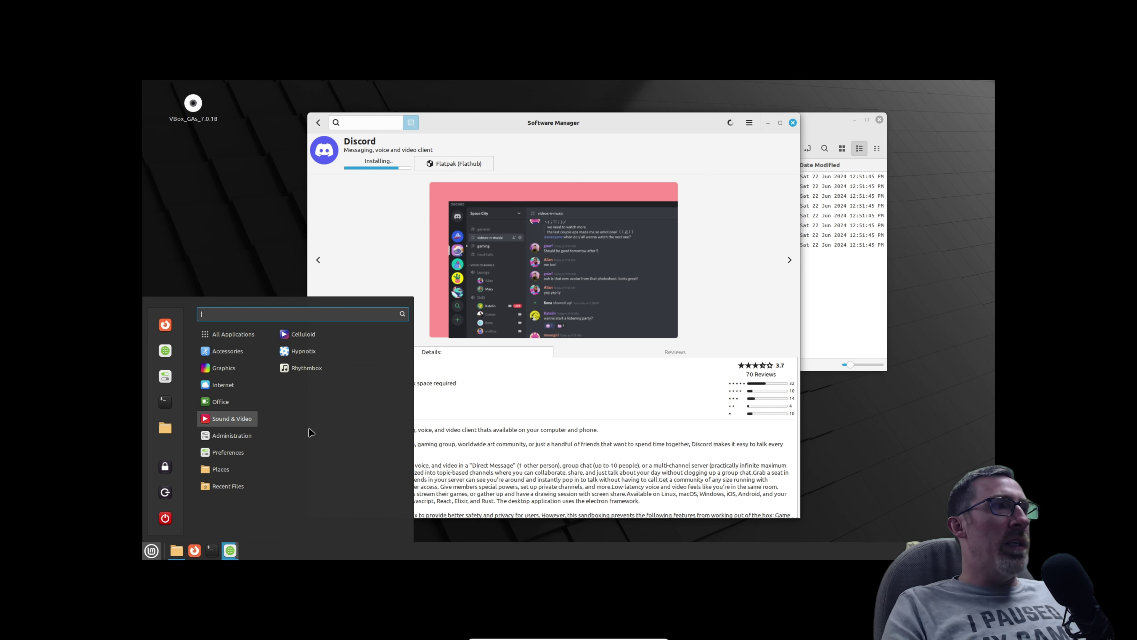
{"action": "left_click", "coordinate": [381, 222]}
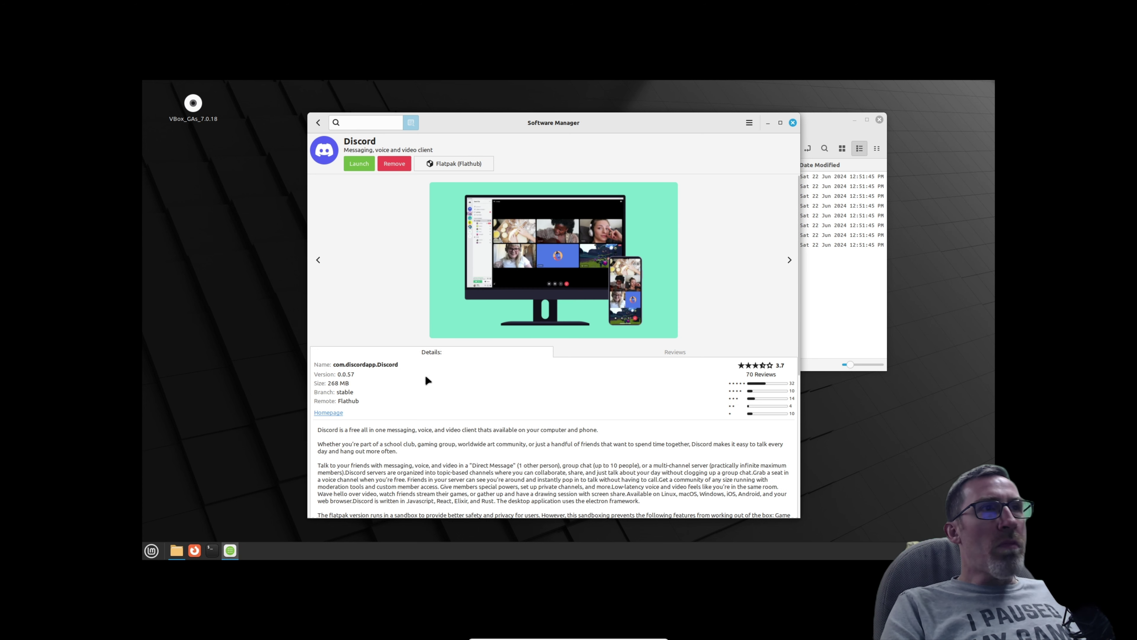
Launch Discord, briefly check the Mint menu, then close the Discord window.
{"action": "left_click", "coordinate": [359, 164]}
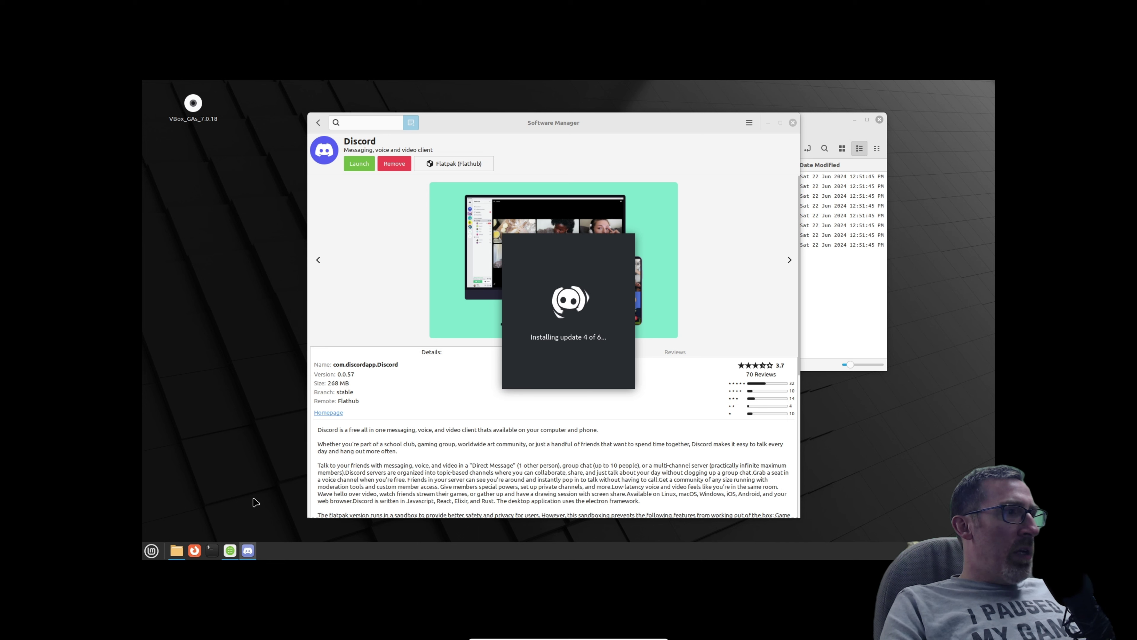
{"action": "left_click", "coordinate": [152, 550]}
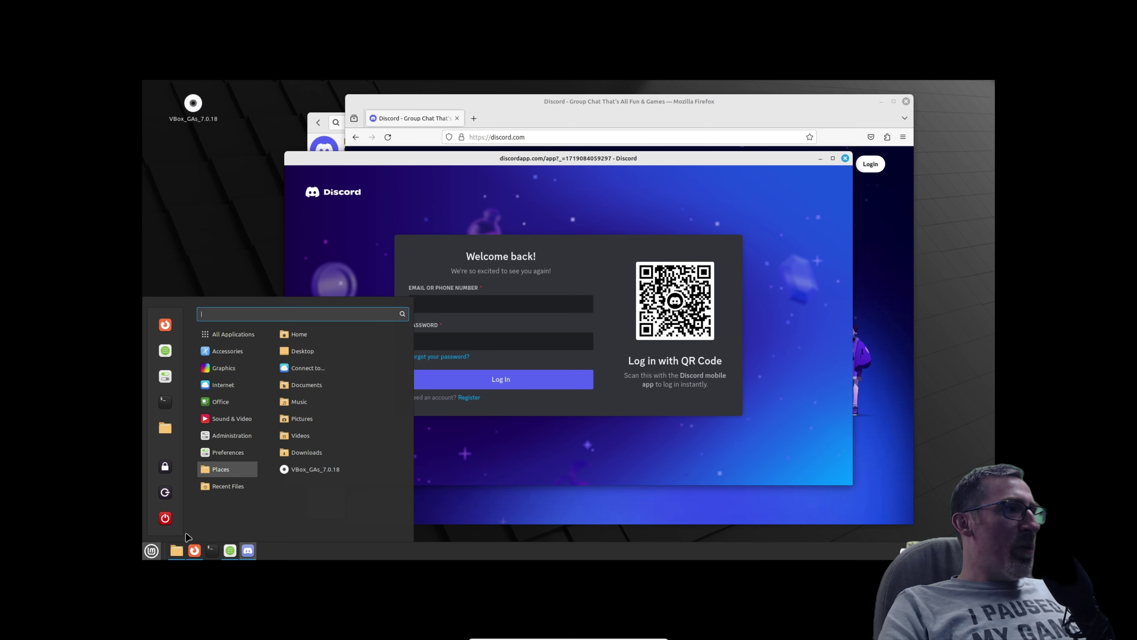
{"action": "mouse_move", "coordinate": [224, 368]}
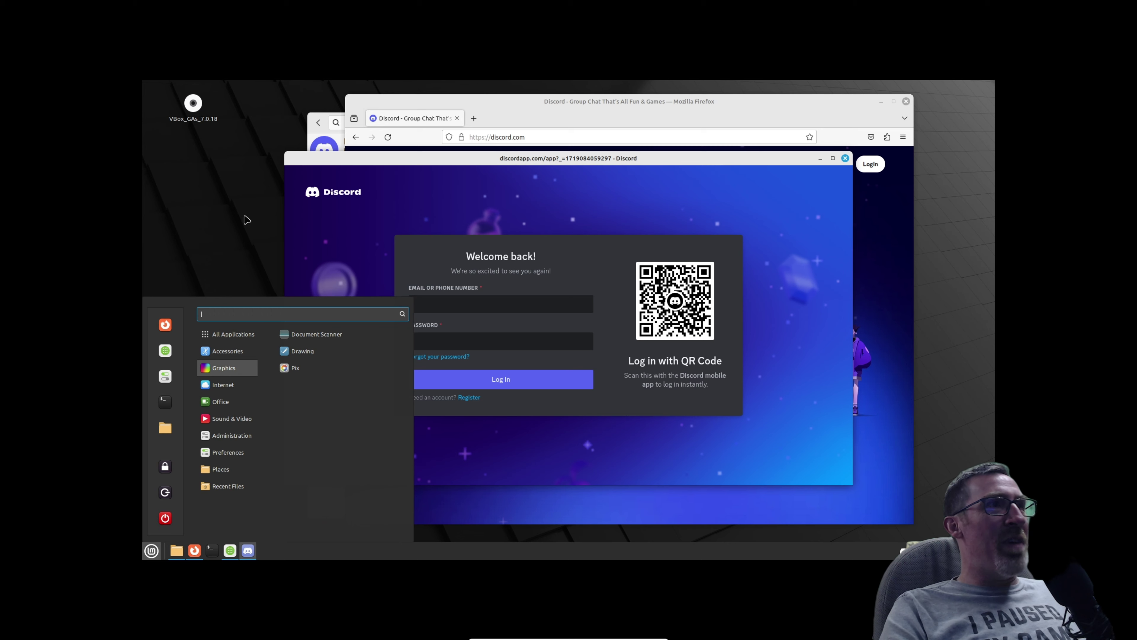
{"action": "left_click", "coordinate": [343, 167]}
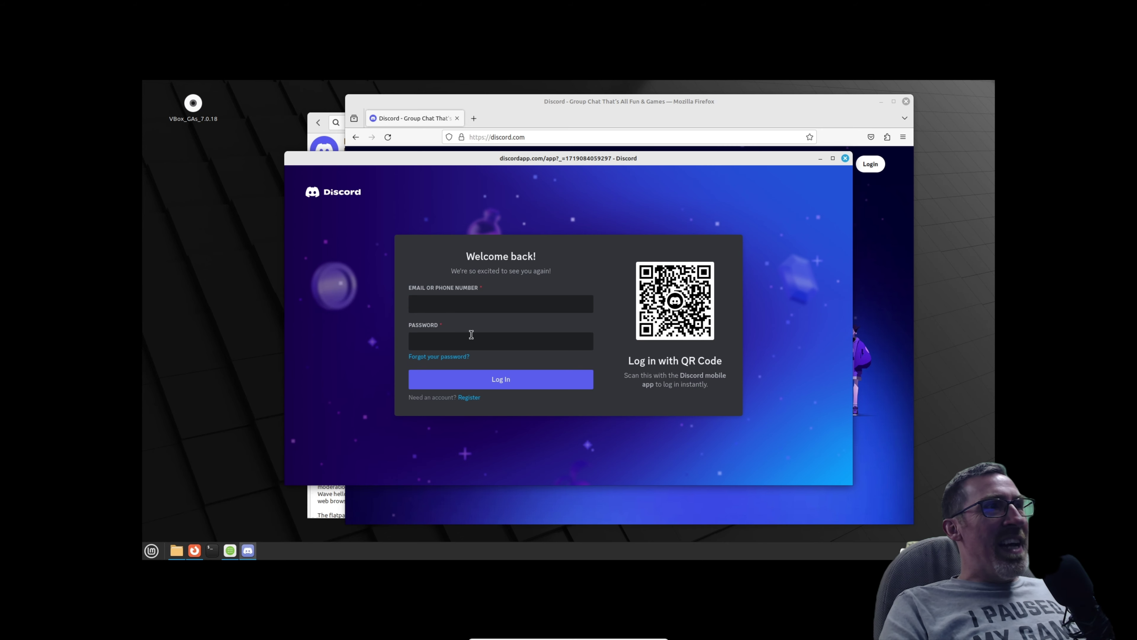
{"action": "left_click", "coordinate": [845, 159]}
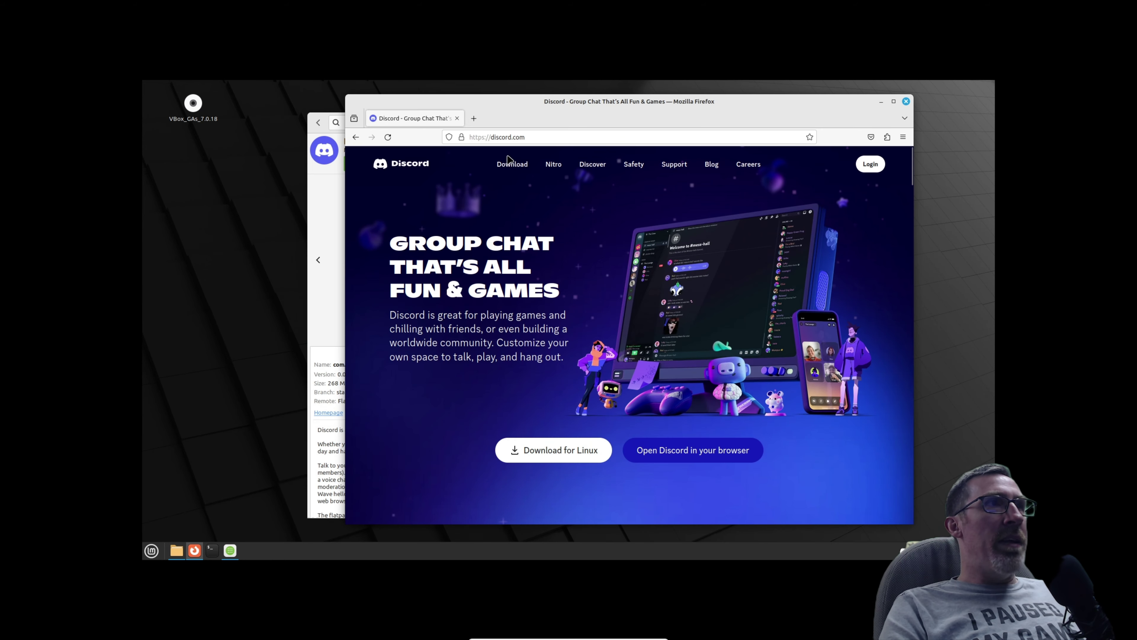
Close Firefox, search Software Manager for 'steam', and open the Steam Flatpak's details page.
{"action": "left_click", "coordinate": [906, 102]}
{"action": "left_click", "coordinate": [318, 122]}
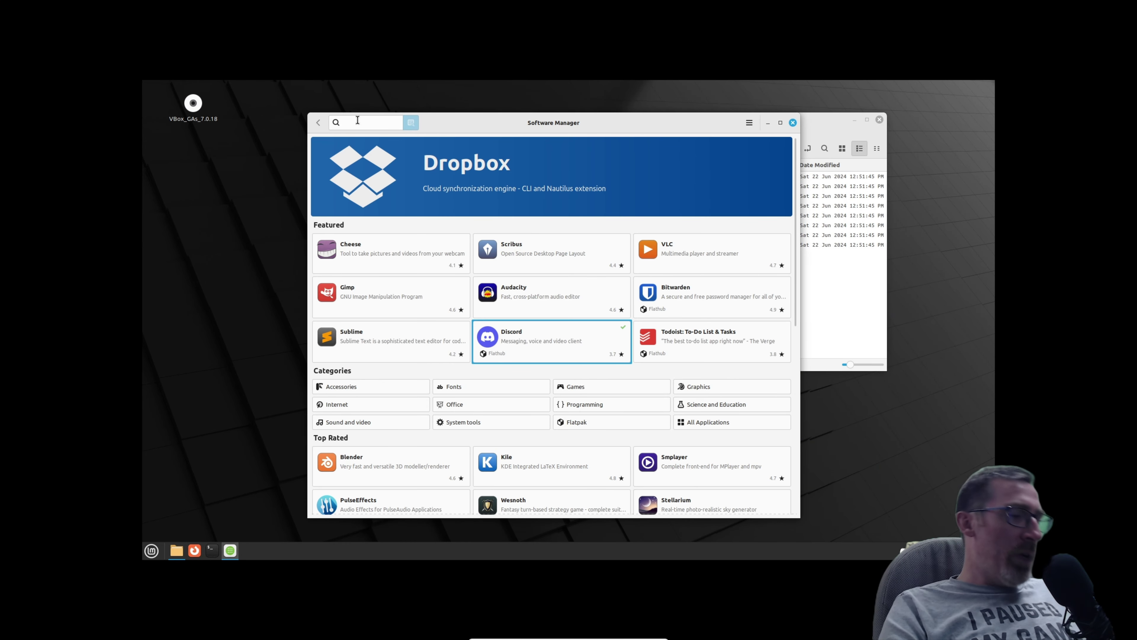
{"action": "type", "text": "steam"}
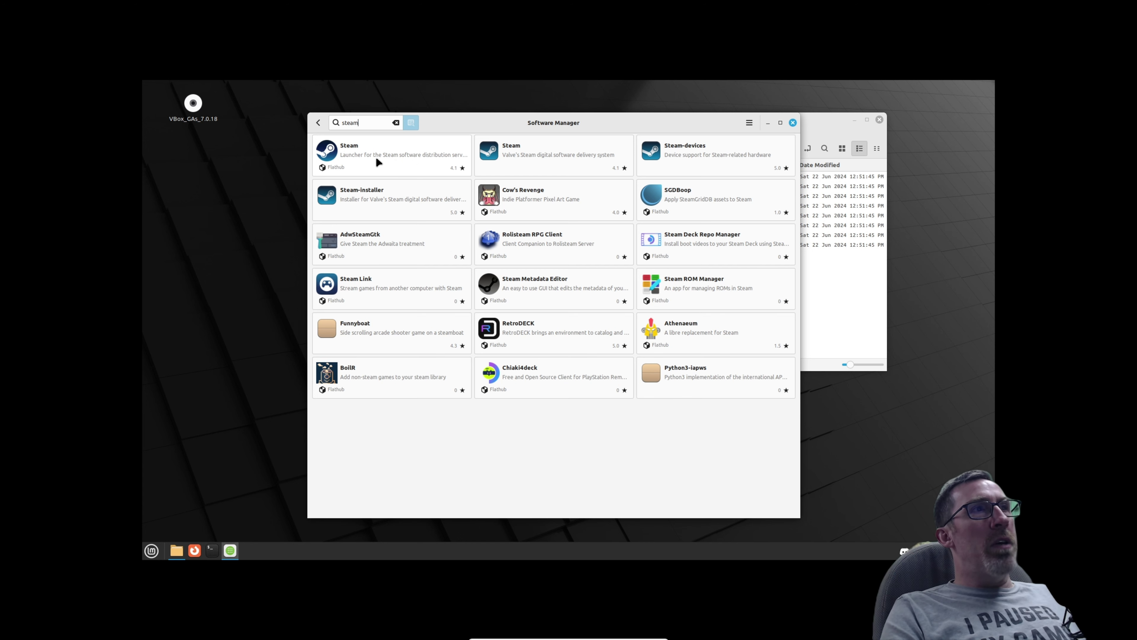
{"action": "left_click", "coordinate": [384, 156]}
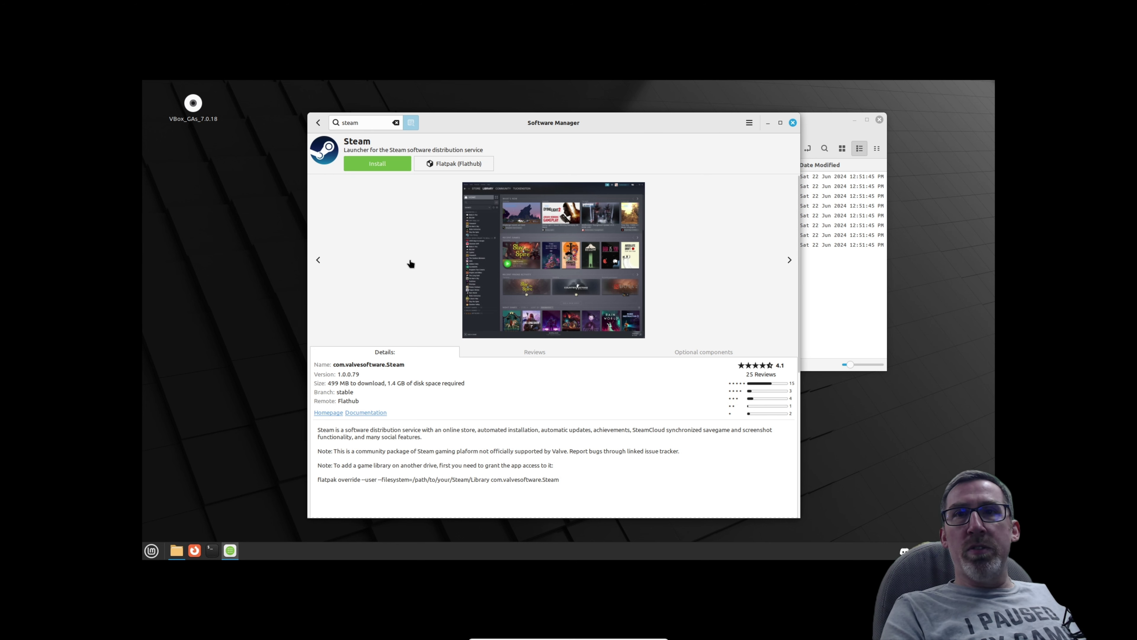
Install the Steam Flatpak with its extra 32-bit packages and bring up the running Steam window.
{"action": "left_click", "coordinate": [366, 166]}
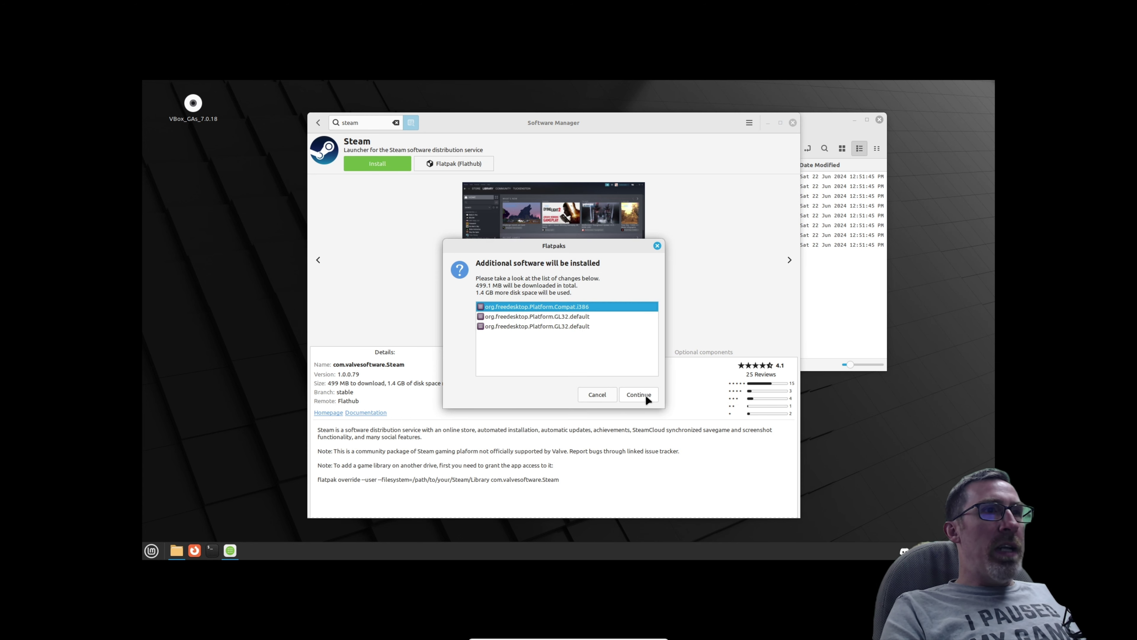
{"action": "left_click", "coordinate": [645, 396]}
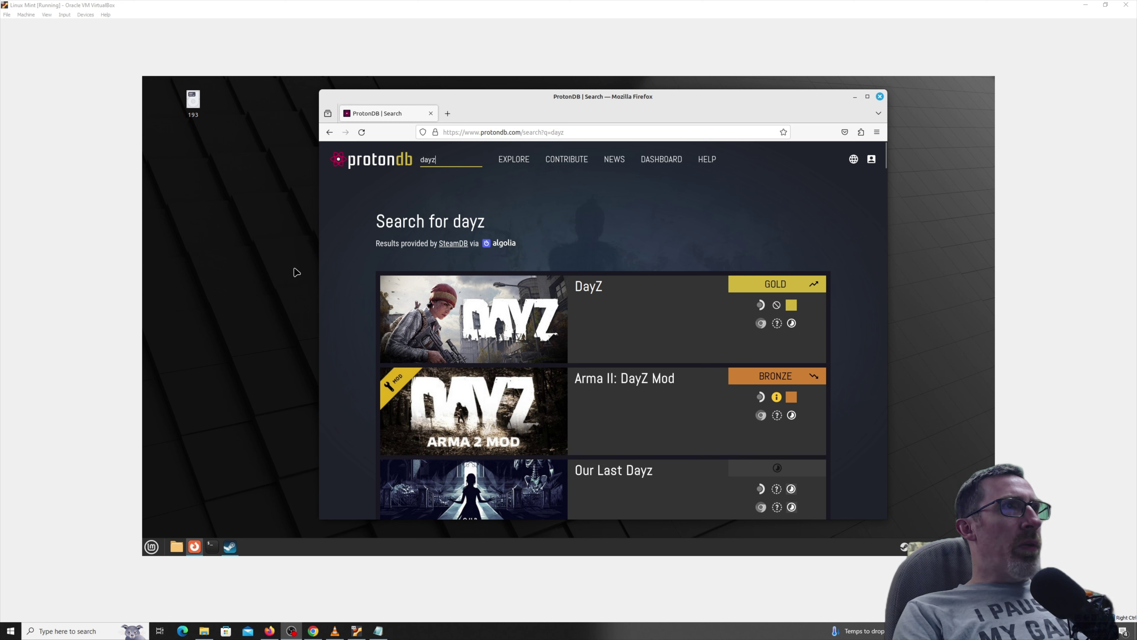
{"action": "left_click", "coordinate": [240, 543]}
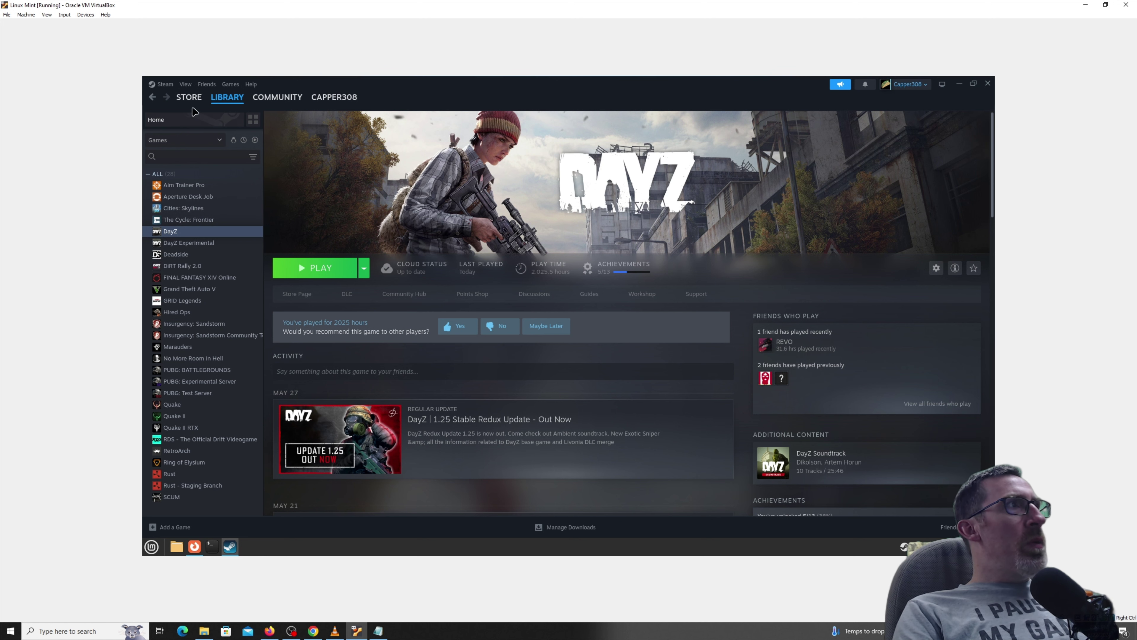
Review Steam Play compatibility settings, close Settings, and bring forward the ProtonDB 'dayz' results.
{"action": "left_click", "coordinate": [165, 83]}
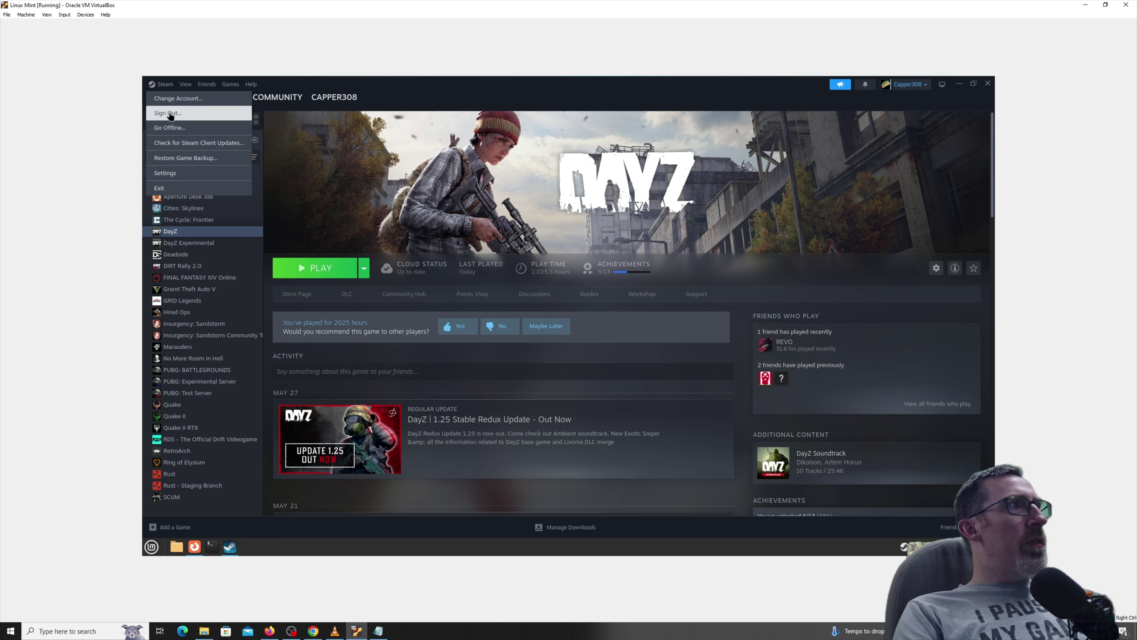
{"action": "left_click", "coordinate": [177, 174]}
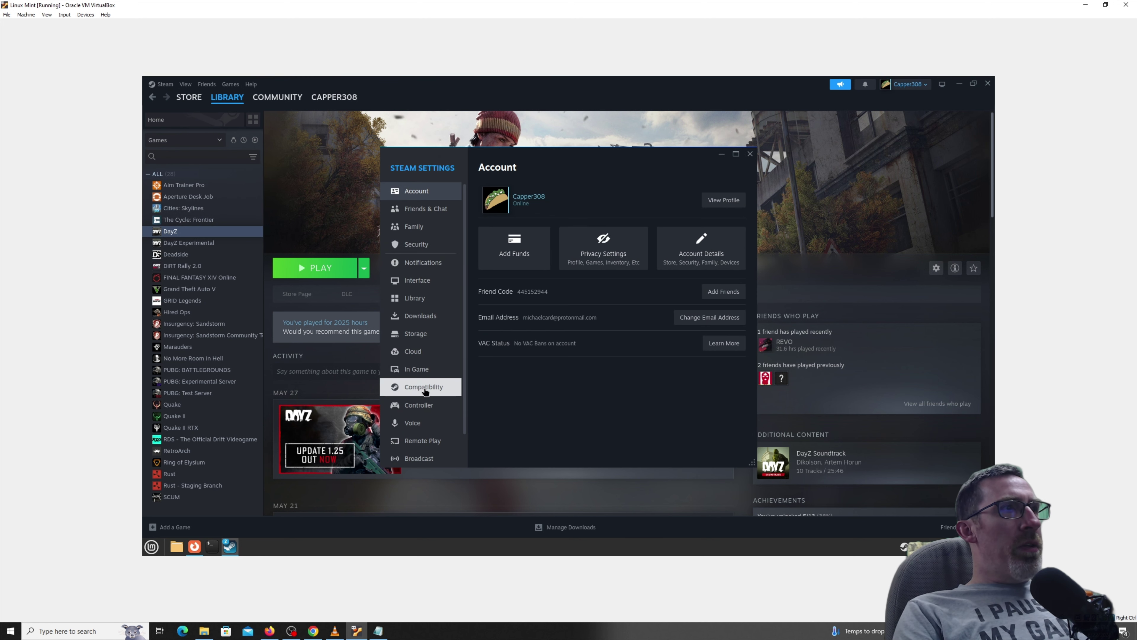
{"action": "left_click", "coordinate": [424, 390]}
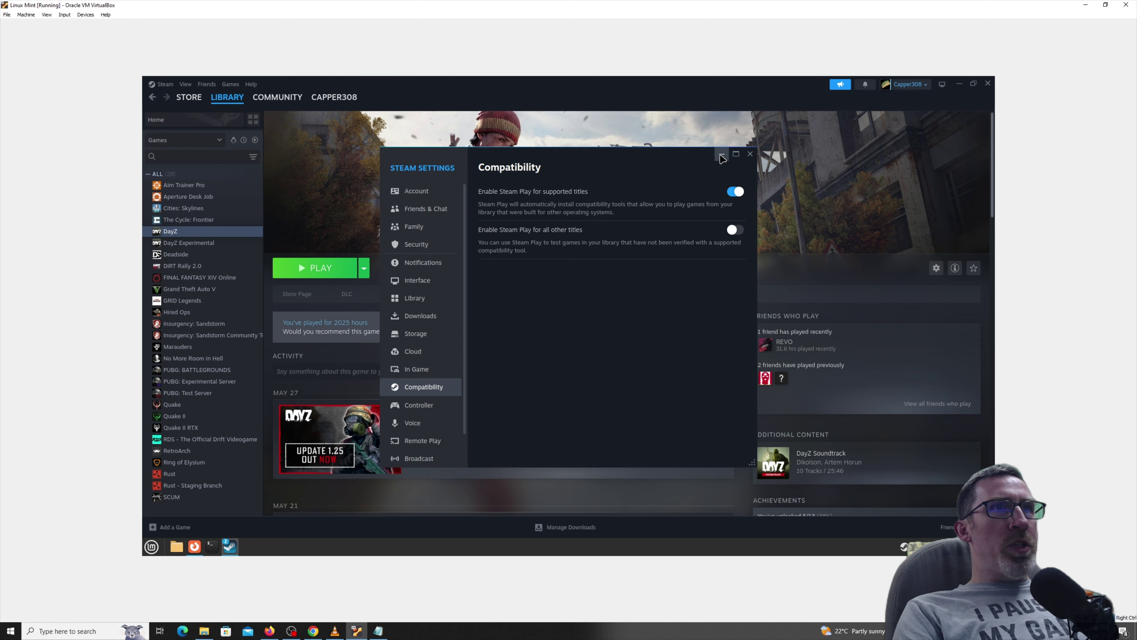
{"action": "left_click", "coordinate": [750, 154]}
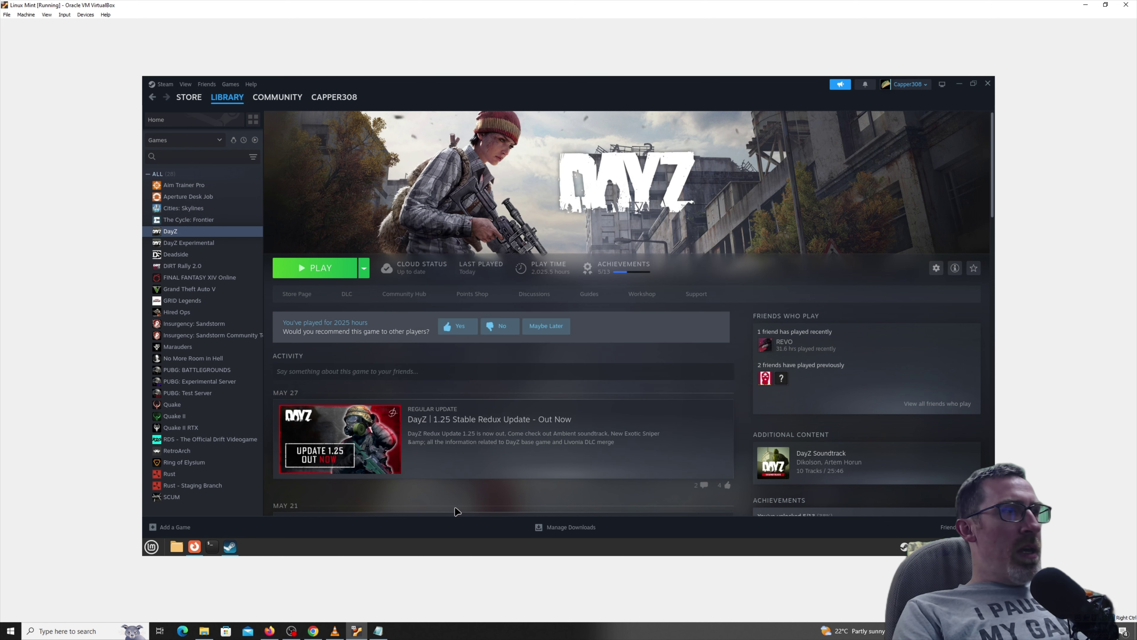
{"action": "left_click", "coordinate": [195, 546]}
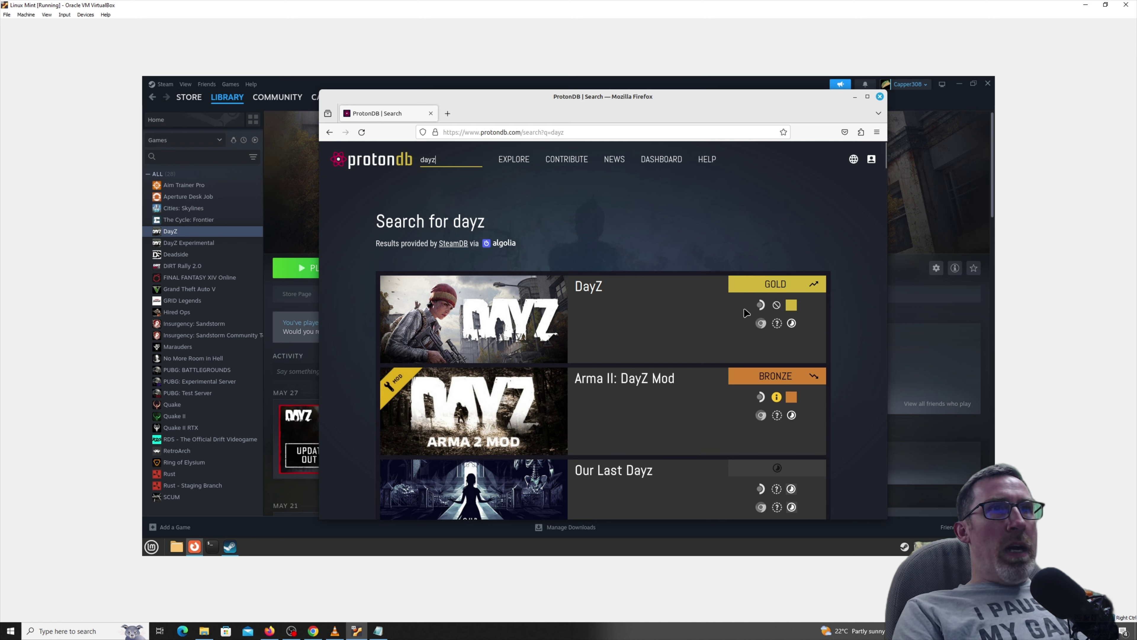
{"action": "scroll", "coordinate": [658, 364], "scroll_direction": "down", "scroll_amount": 4}
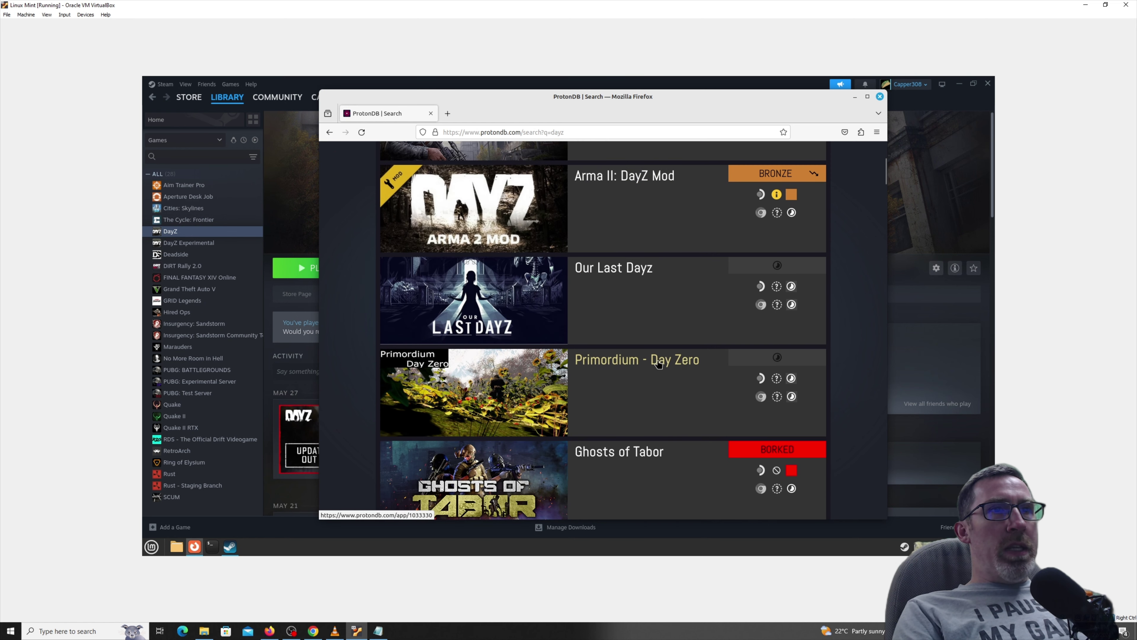
{"action": "scroll", "coordinate": [658, 364], "scroll_direction": "down", "scroll_amount": 5}
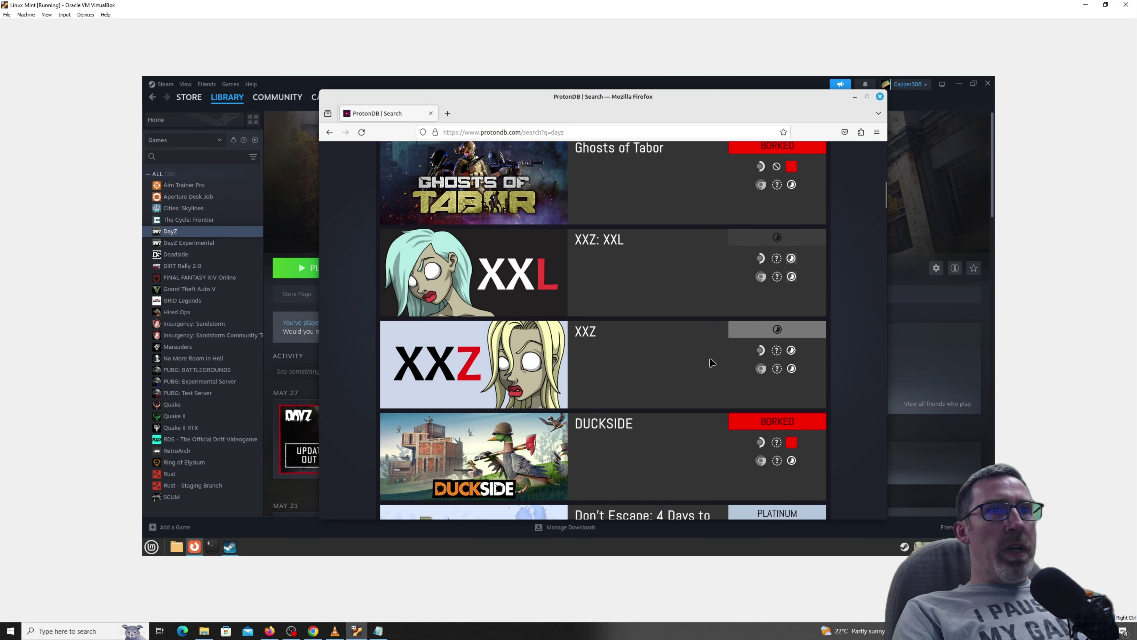
{"action": "scroll", "coordinate": [712, 363], "scroll_direction": "down", "scroll_amount": 3}
{"action": "mouse_move", "coordinate": [765, 370]}
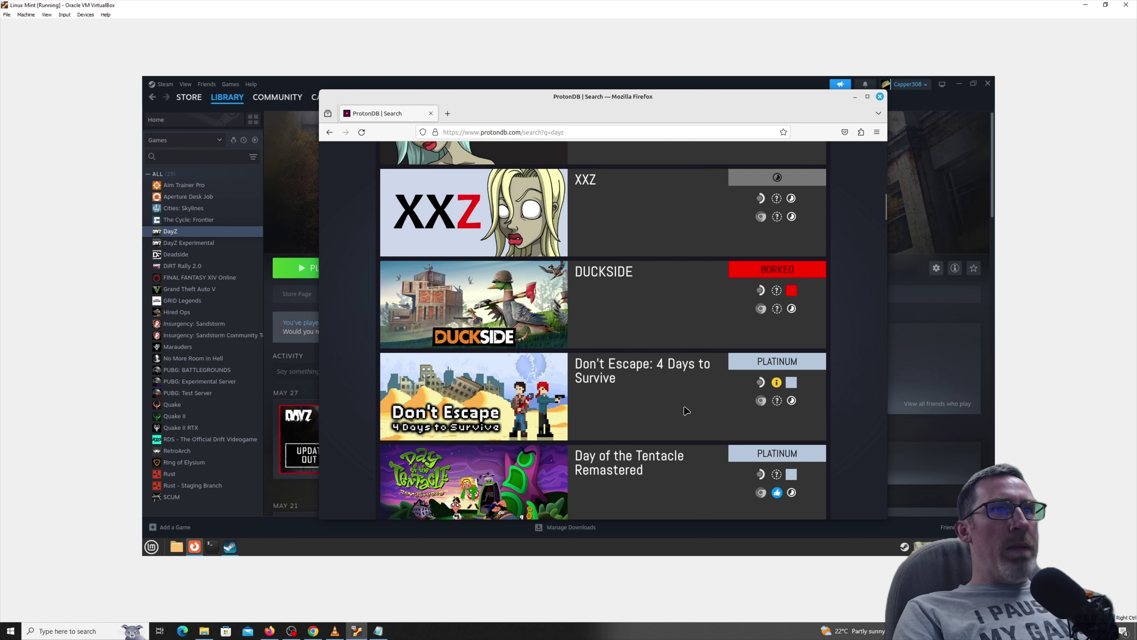
{"action": "scroll", "coordinate": [686, 410], "scroll_direction": "up", "scroll_amount": 4}
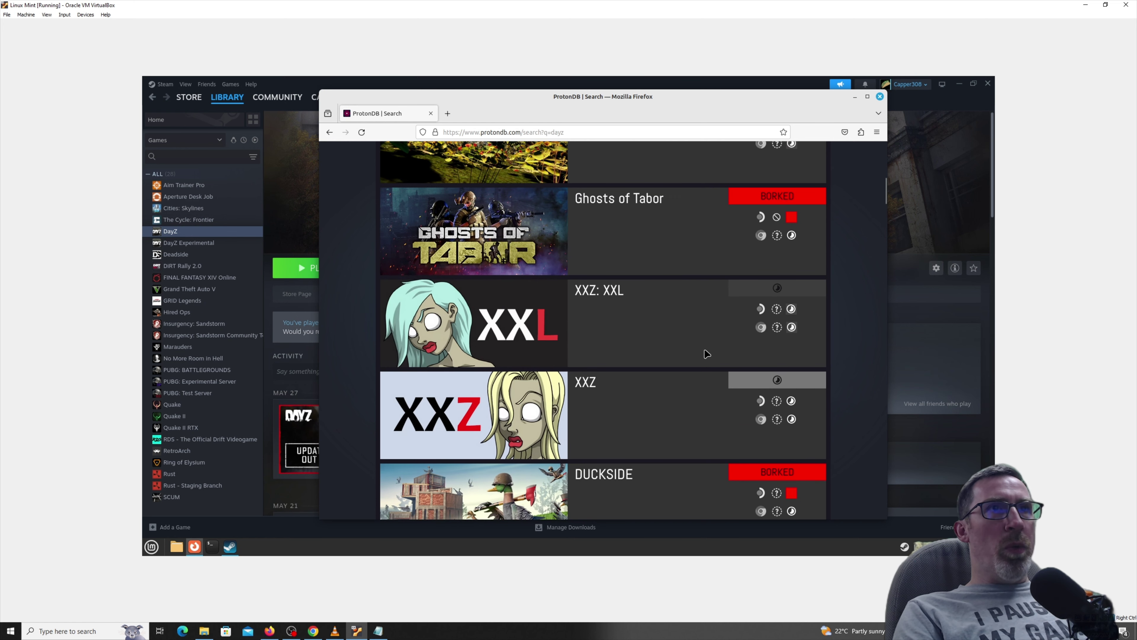
{"action": "scroll", "coordinate": [716, 340], "scroll_direction": "up", "scroll_amount": 5}
{"action": "scroll", "coordinate": [761, 287], "scroll_direction": "up", "scroll_amount": 3}
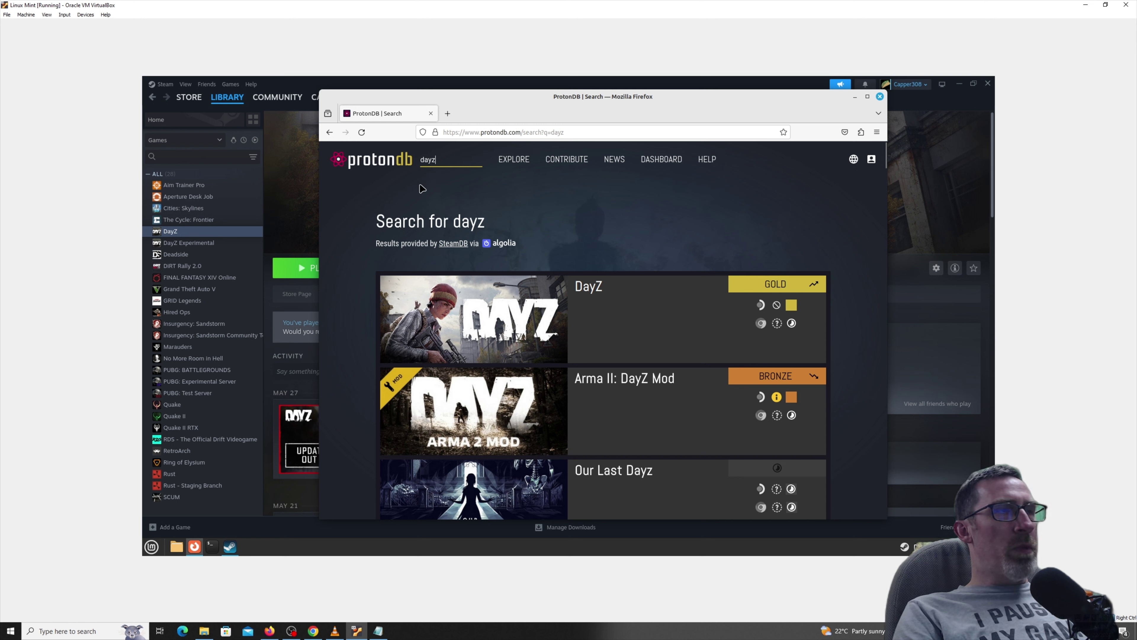
{"action": "left_click", "coordinate": [301, 179]}
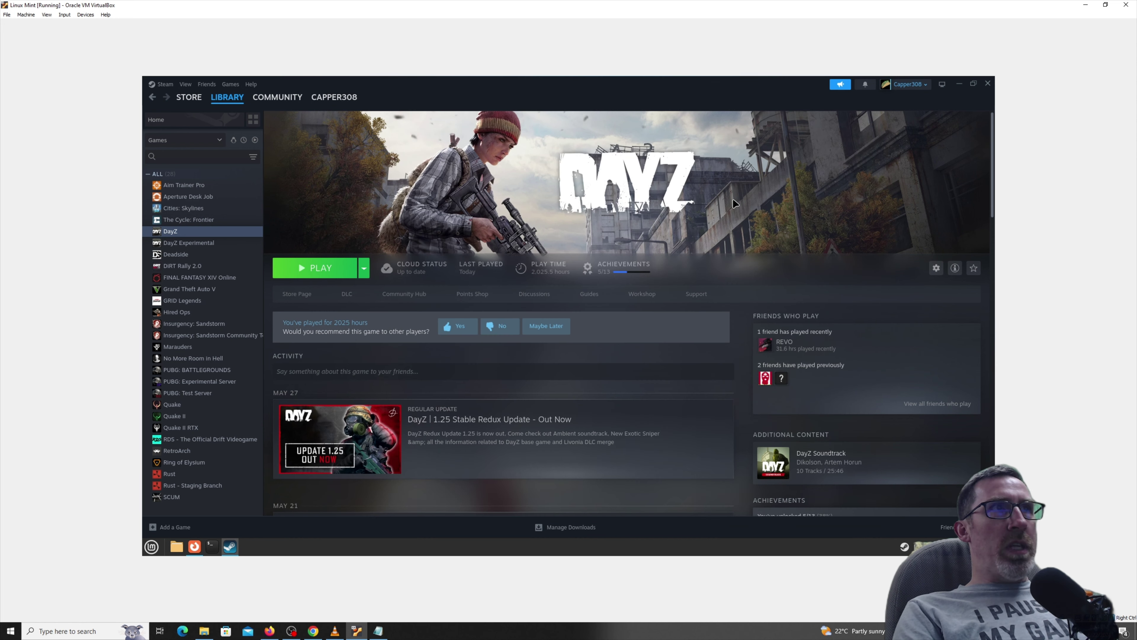
Minimize Steam and launch Software Manager from the Mint menu's Administration category.
{"action": "left_click", "coordinate": [960, 84]}
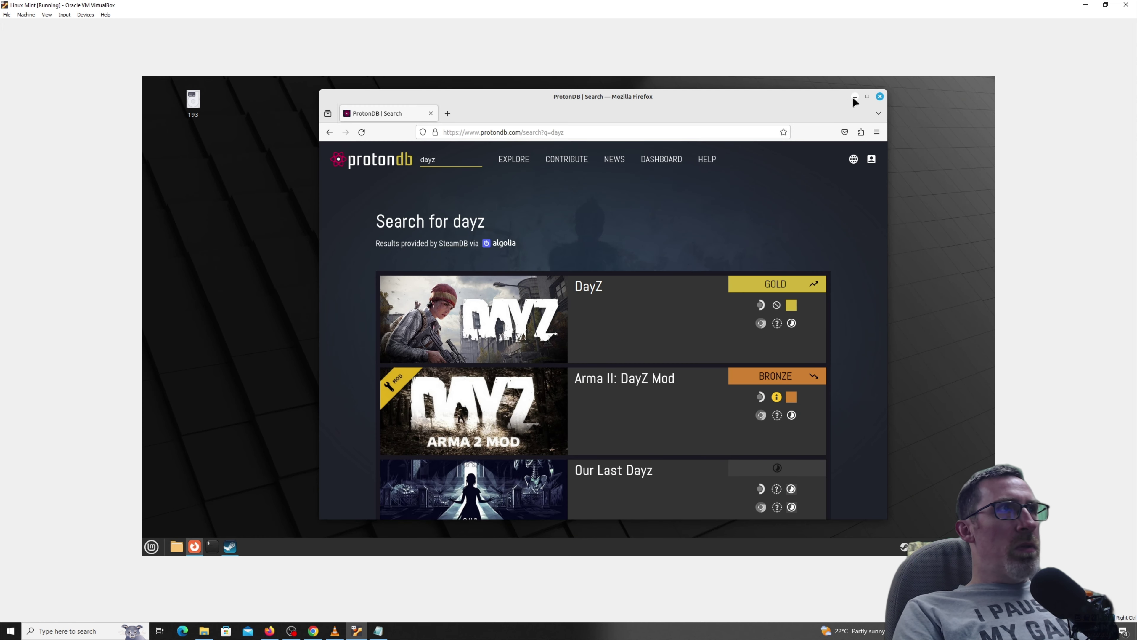
{"action": "left_click", "coordinate": [152, 546]}
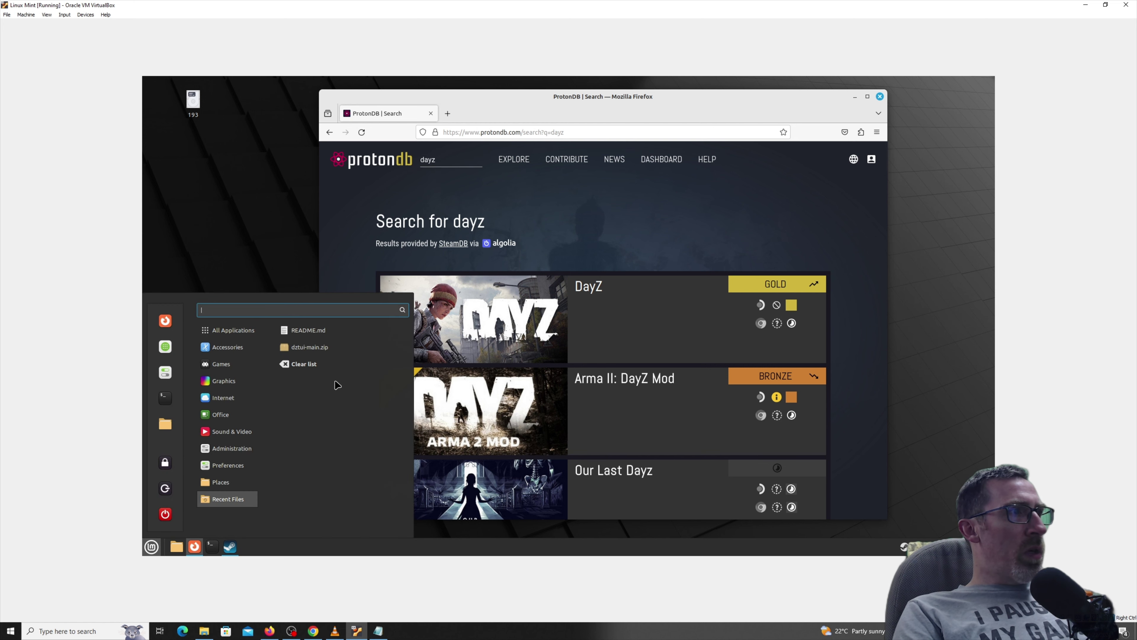
{"action": "mouse_move", "coordinate": [228, 433]}
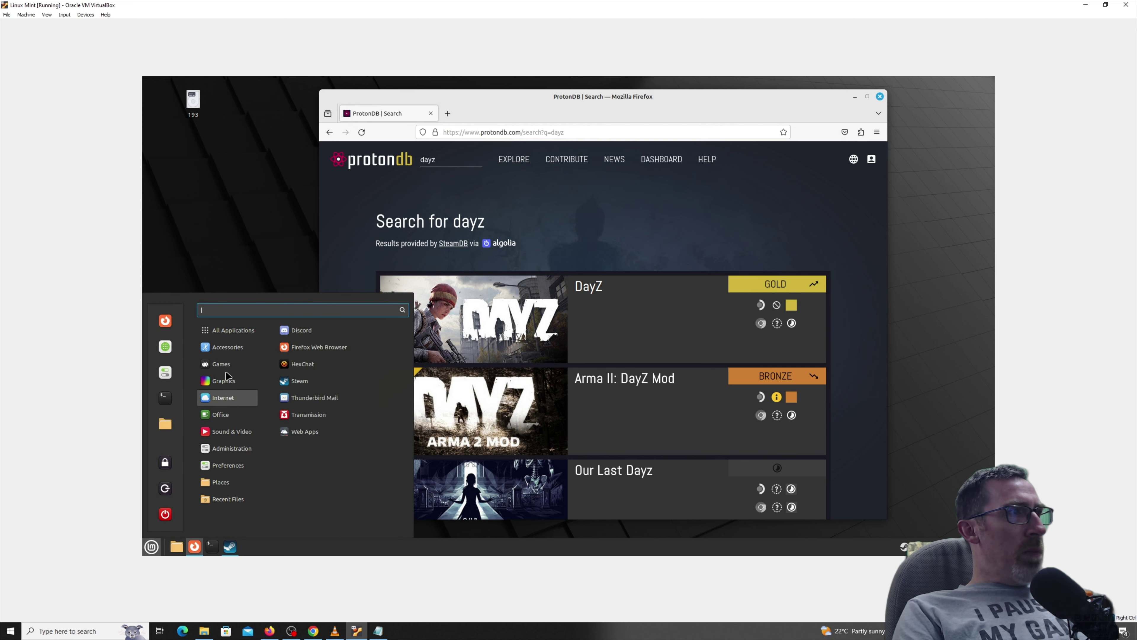
{"action": "mouse_move", "coordinate": [233, 365]}
{"action": "mouse_move", "coordinate": [226, 400]}
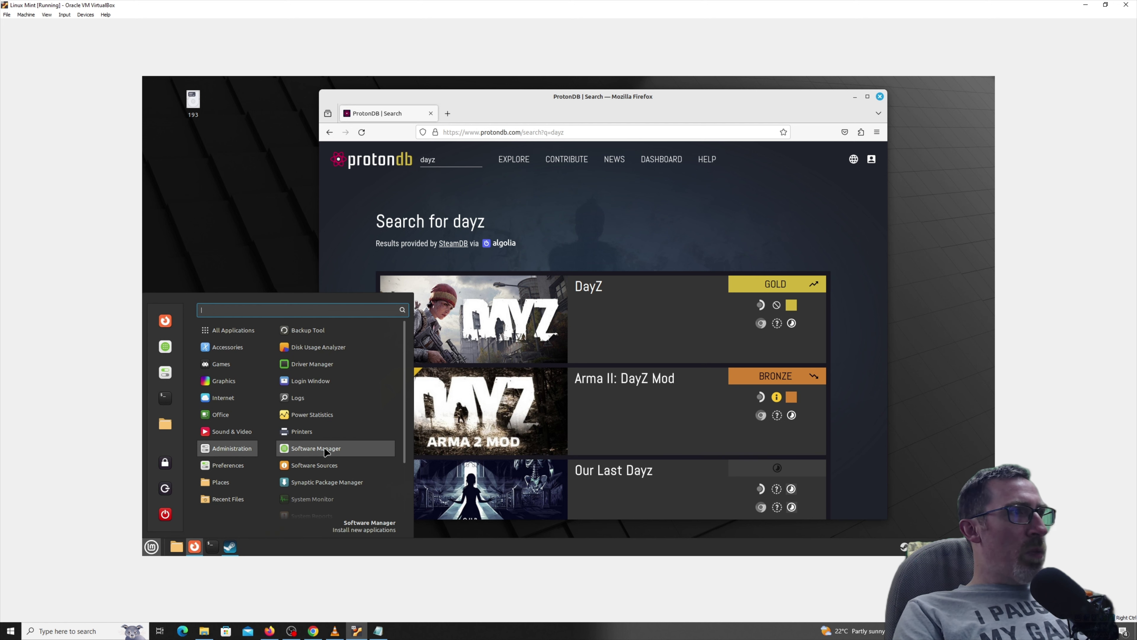
{"action": "left_click", "coordinate": [337, 448]}
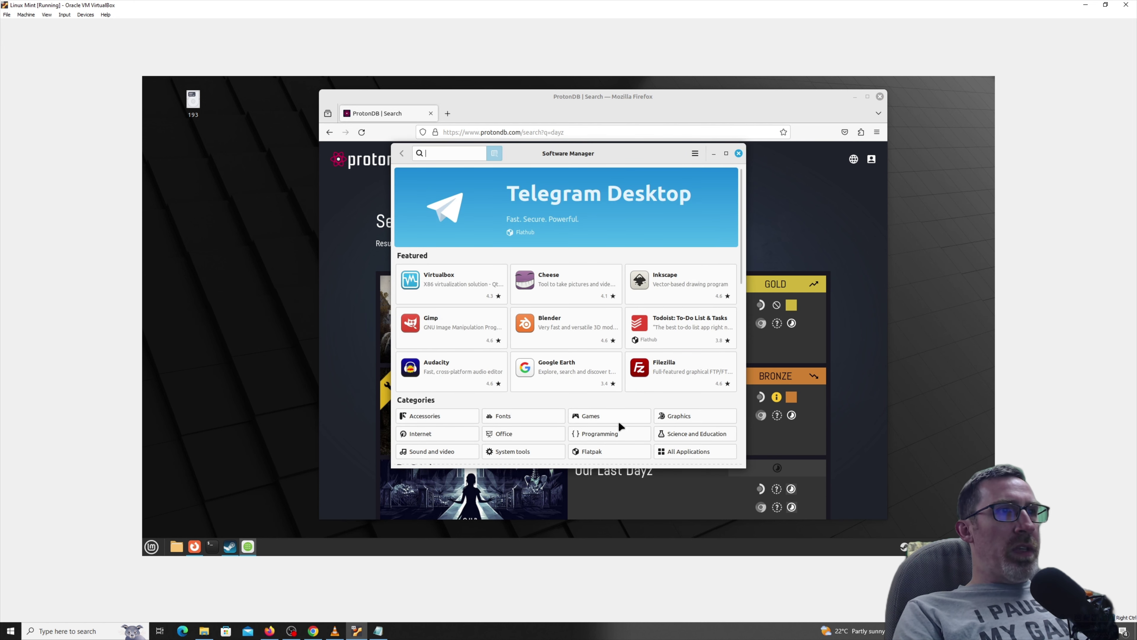
{"action": "left_click", "coordinate": [587, 415]}
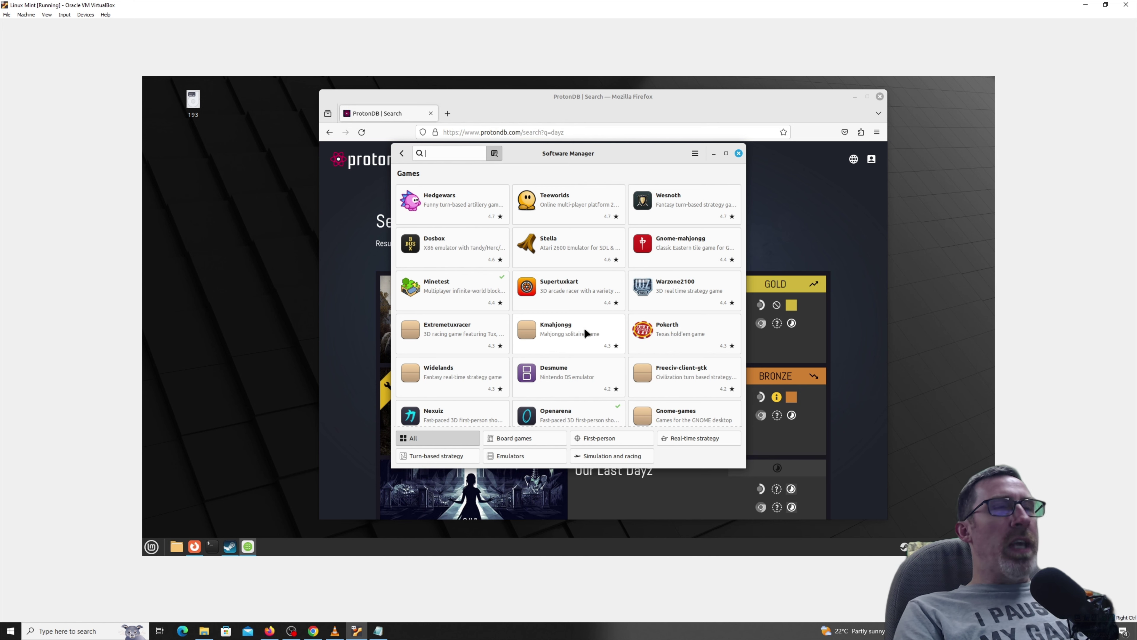
{"action": "scroll", "coordinate": [573, 358], "scroll_direction": "down", "scroll_amount": 5}
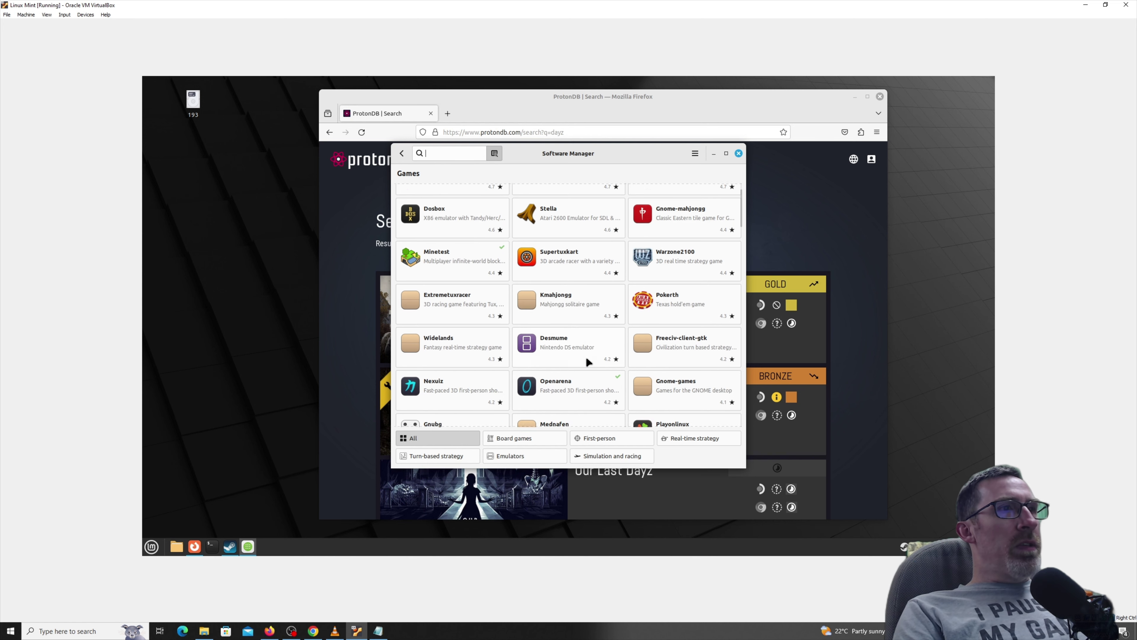
{"action": "scroll", "coordinate": [576, 363], "scroll_direction": "down", "scroll_amount": 6}
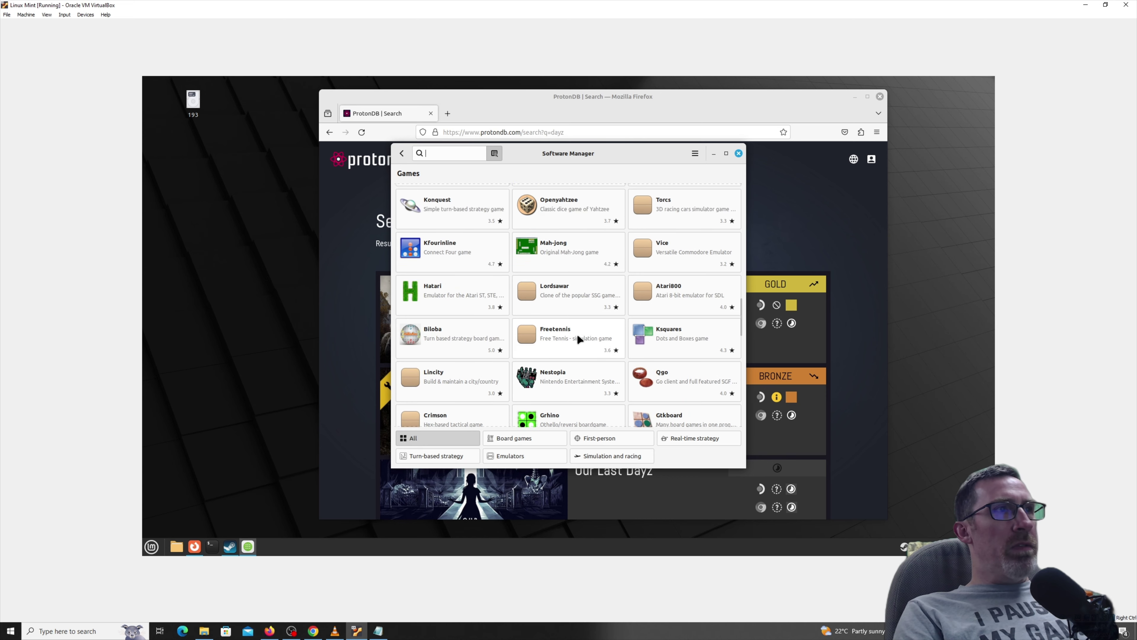
{"action": "scroll", "coordinate": [582, 347], "scroll_direction": "down", "scroll_amount": 8}
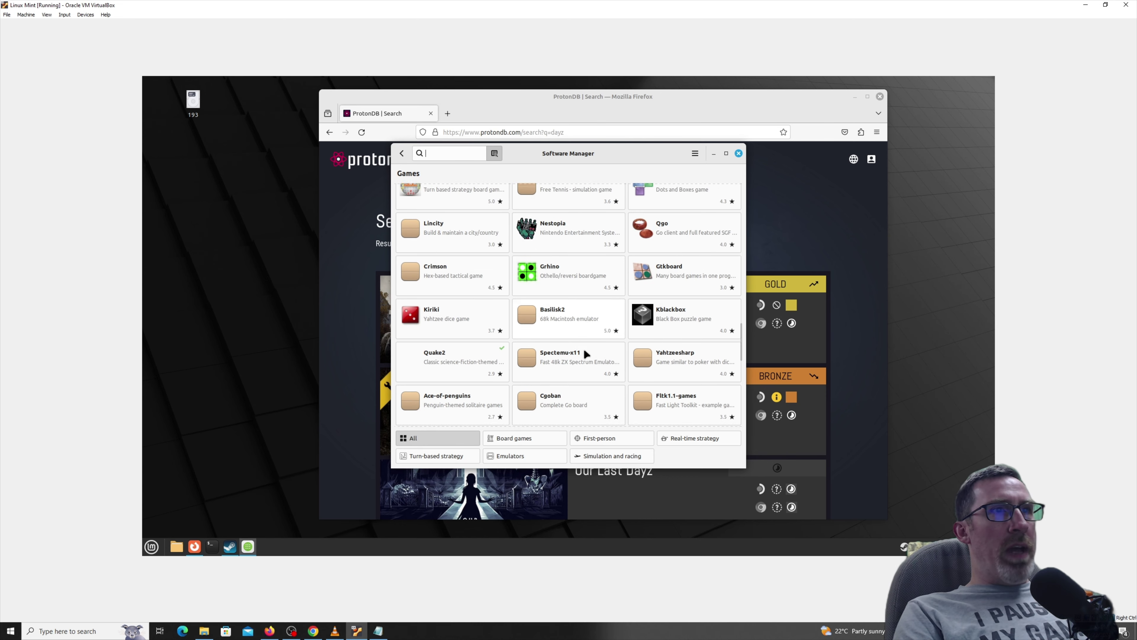
{"action": "scroll", "coordinate": [582, 368], "scroll_direction": "down", "scroll_amount": 3}
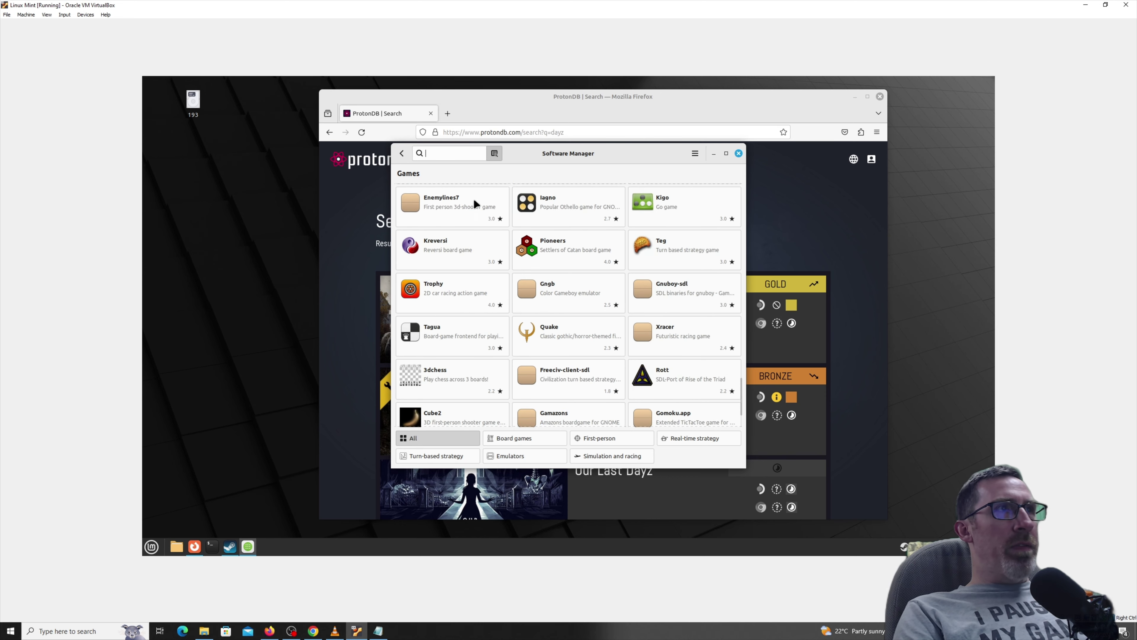
{"action": "left_click", "coordinate": [402, 154]}
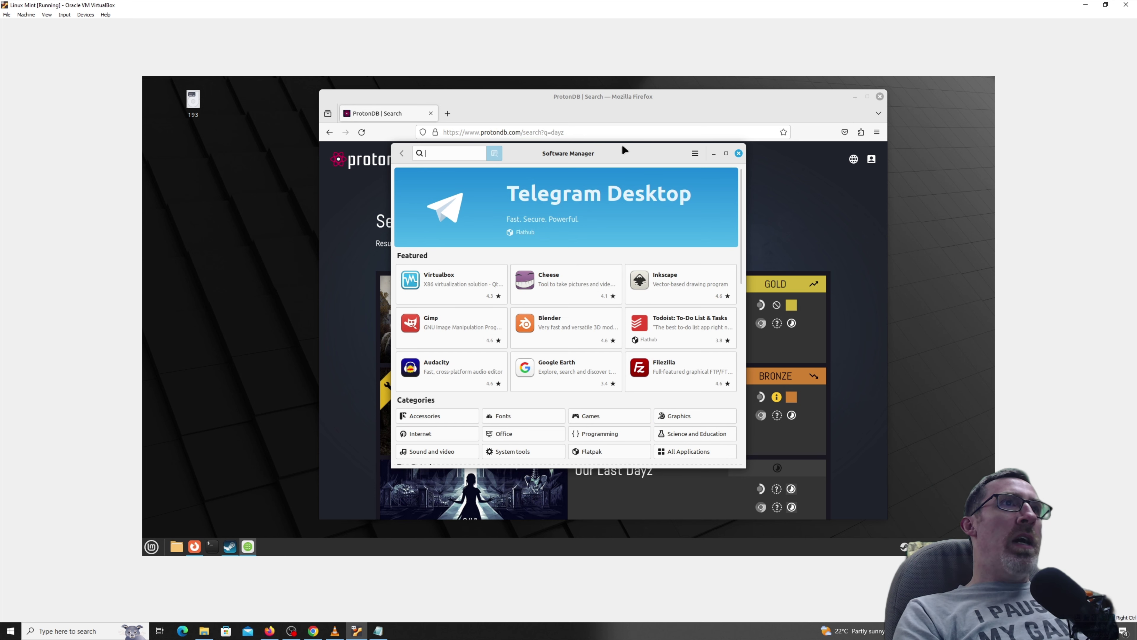
{"action": "left_click_drag", "start_coordinate": [609, 153], "coordinate": [636, 152]}
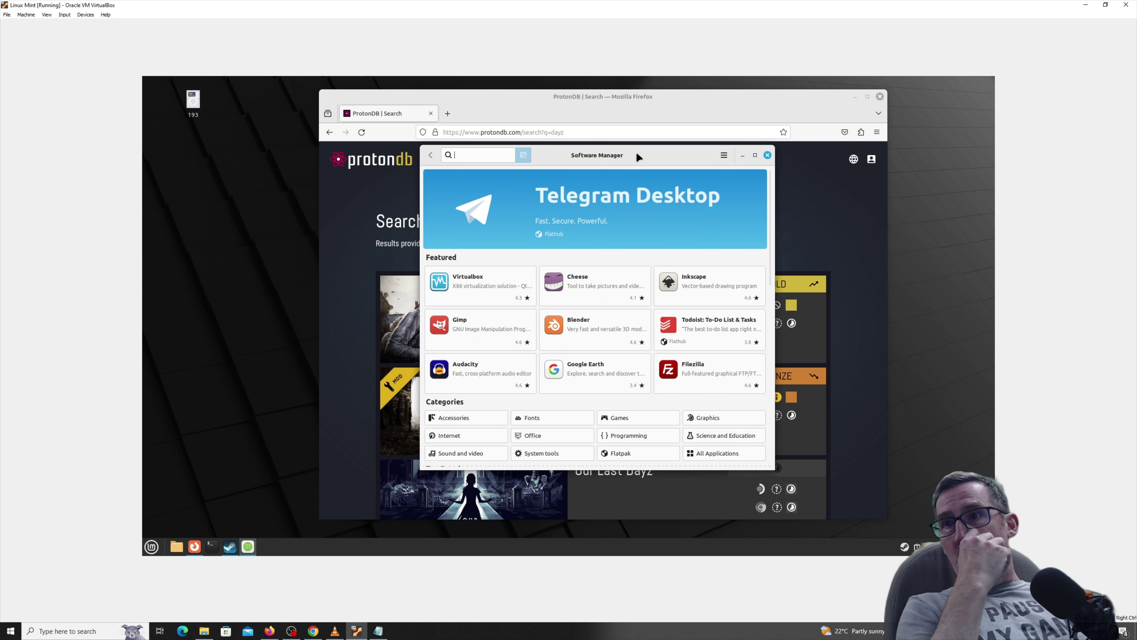